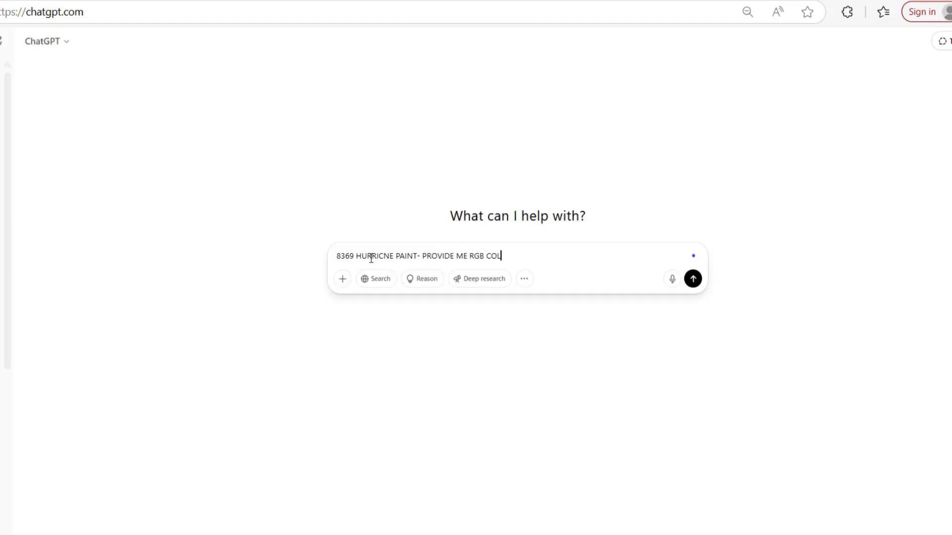
Submit the prompt asking for the RGB colour of "8369 HURRICNE PAINT"
key(Return)
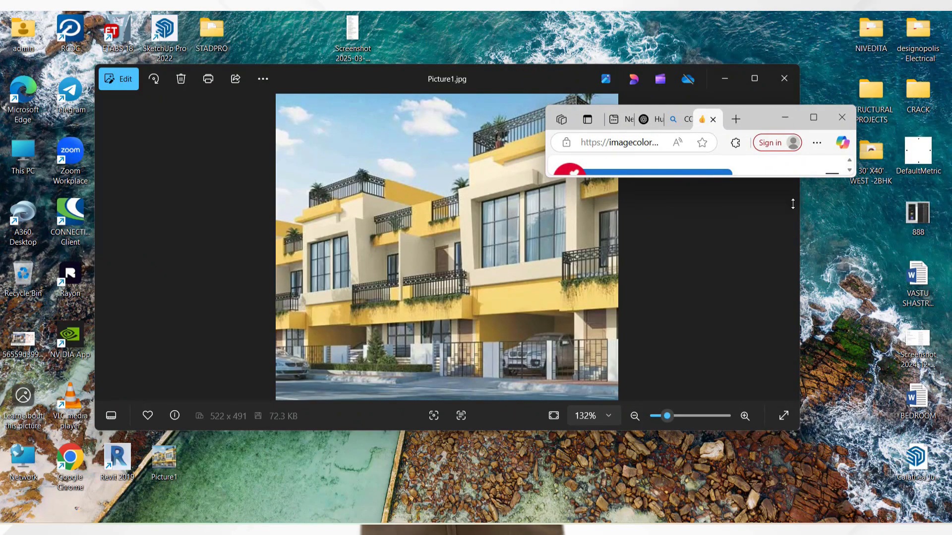
Enlarge the imagecolorpicker.com browser window and arrange it side by side with the Picture1.jpg photo viewer
drag(793, 204, 792, 476)
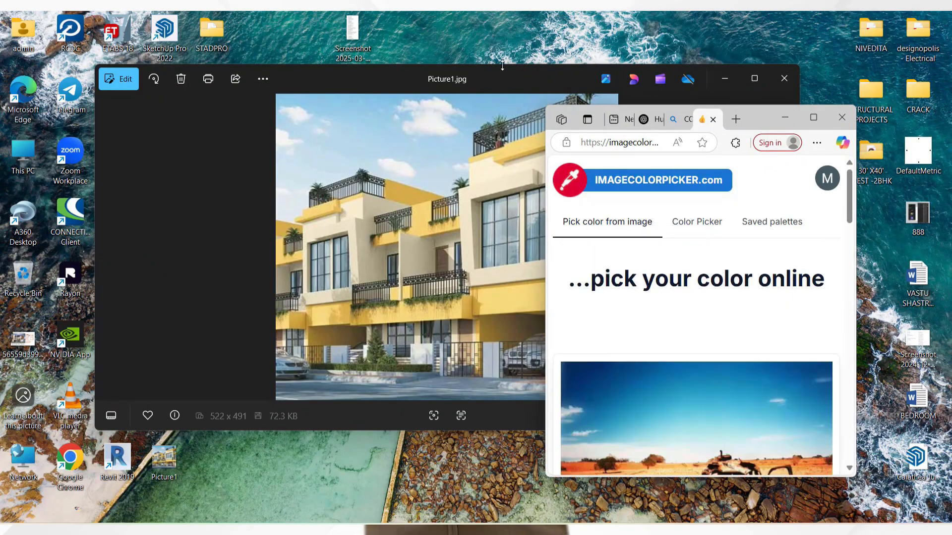
drag(503, 73, 320, 155)
drag(757, 115, 835, 79)
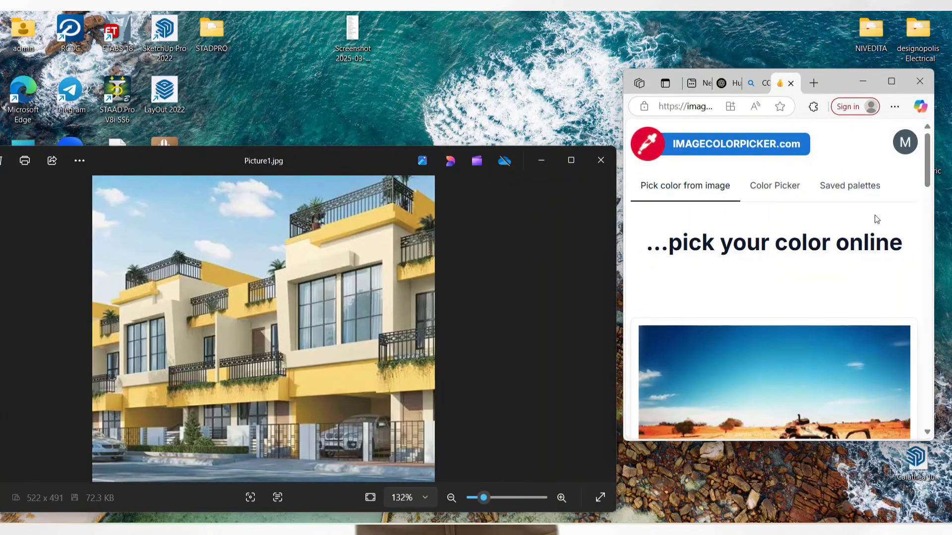
drag(840, 440, 840, 523)
drag(392, 152, 322, 50)
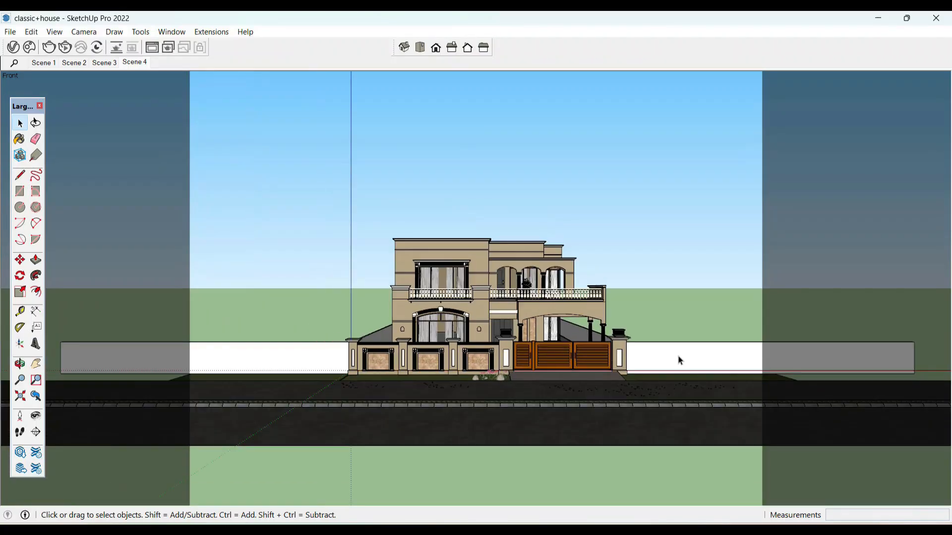
Frame the house from the front with its boundary wall and gate in view, using two-point perspective
middle_drag(623, 391, 620, 380)
scroll(498, 344, up, 2)
scroll(657, 355, up, 1)
middle_drag(623, 330, 612, 333)
scroll(585, 343, down, 2)
scroll(585, 343, up, 4)
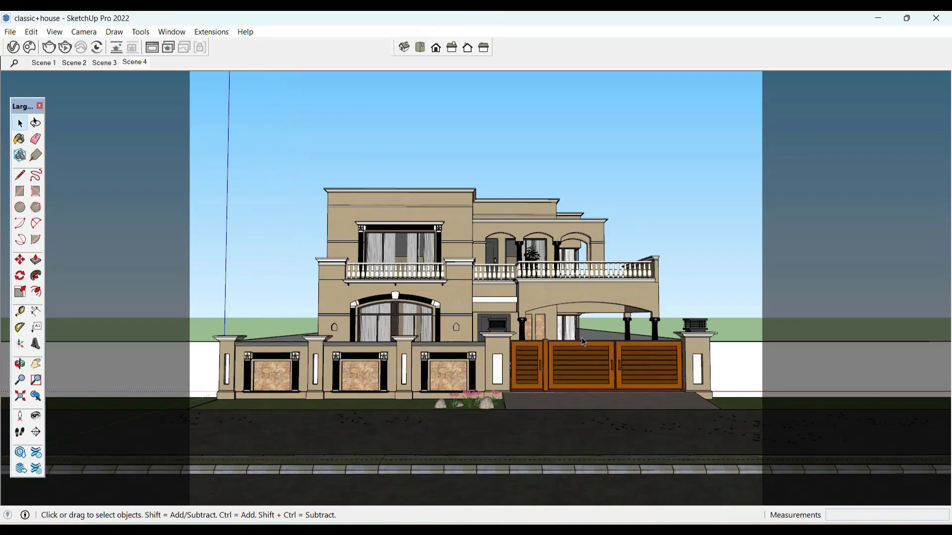
scroll(652, 350, down, 3)
middle_drag(479, 344, 479, 346)
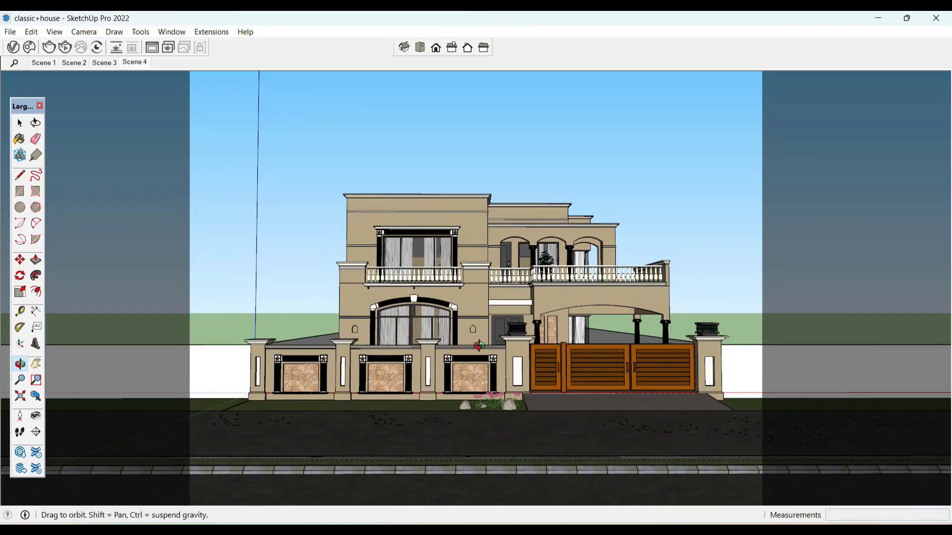
scroll(605, 341, up, 1)
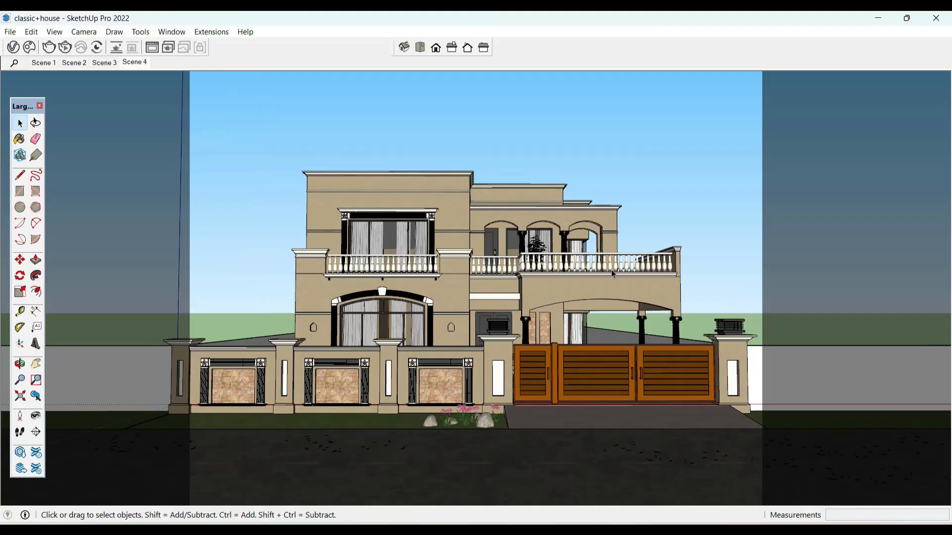
scroll(610, 276, down, 1)
middle_drag(608, 278, 598, 292)
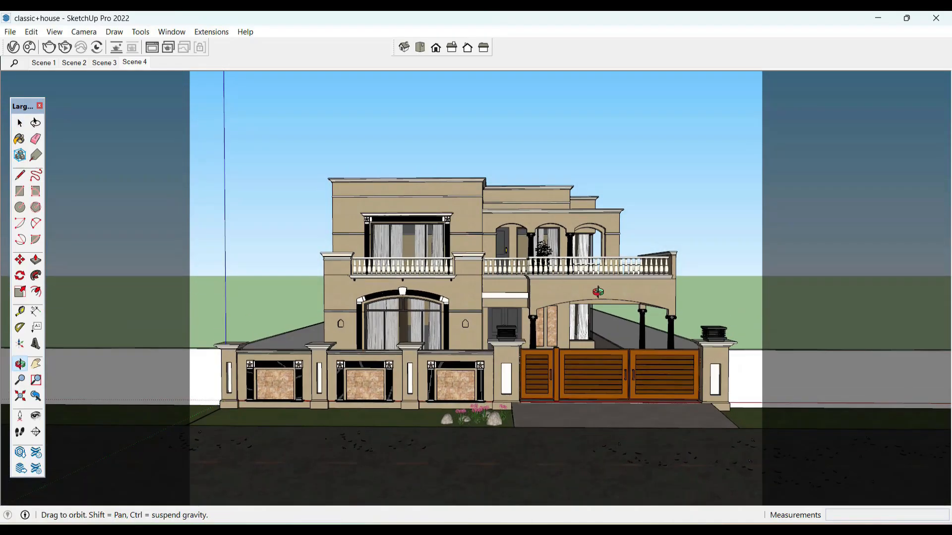
click(83, 31)
click(105, 118)
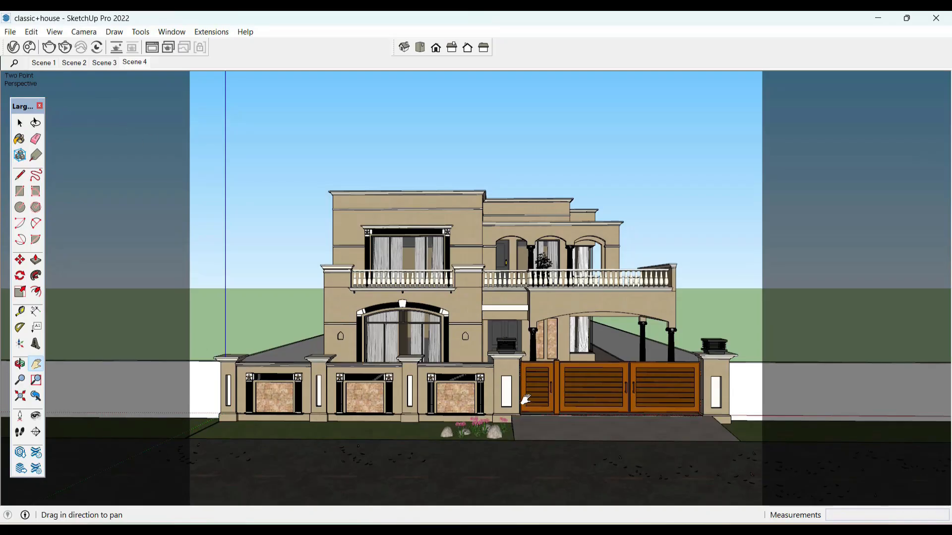
scroll(521, 427, up, 1)
scroll(520, 428, down, 1)
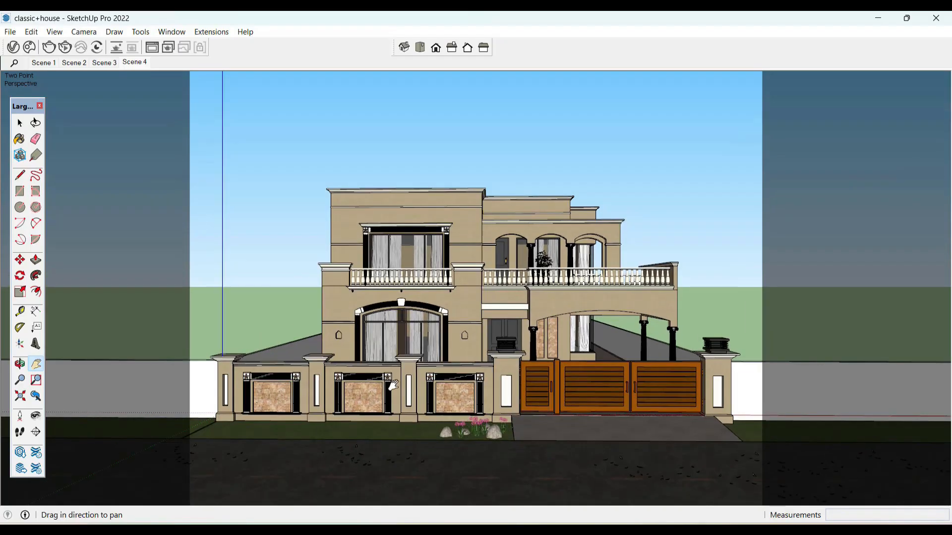
Show the Default Tray and save the current two-point perspective view as a new scene
click(172, 31)
mouse_move(180, 44)
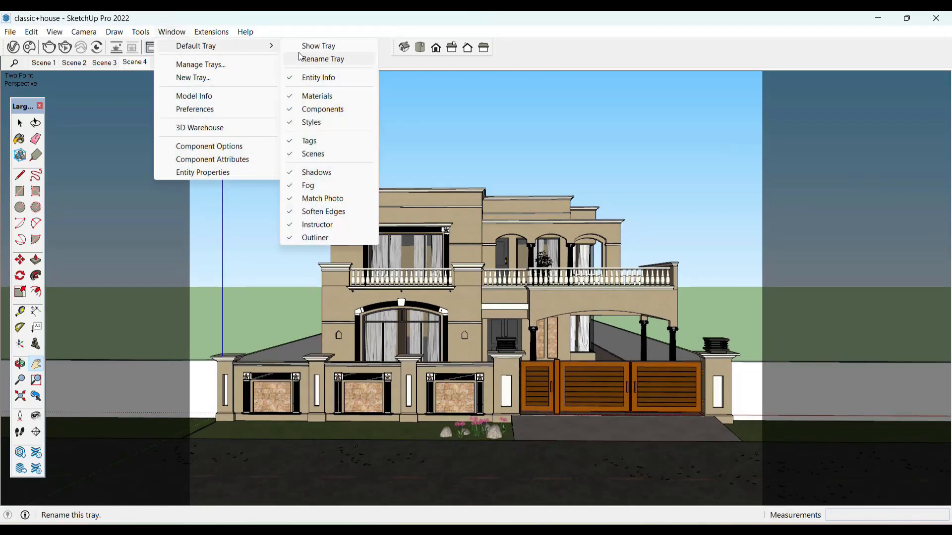
click(312, 45)
click(568, 226)
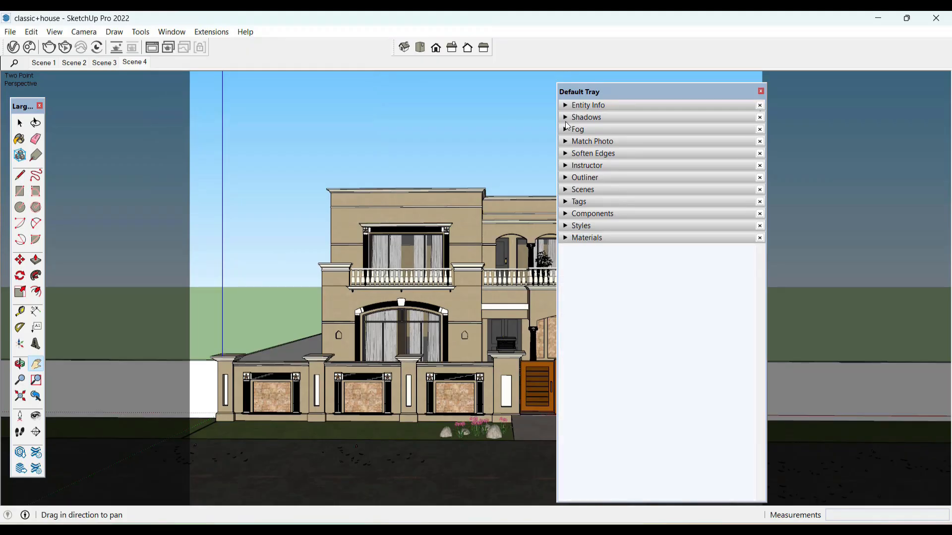
click(566, 190)
click(735, 325)
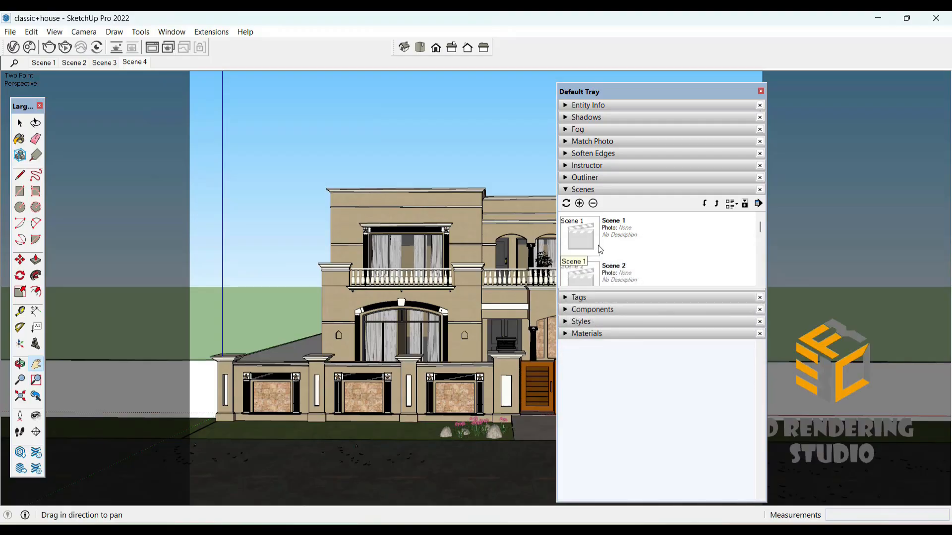
click(579, 203)
click(673, 353)
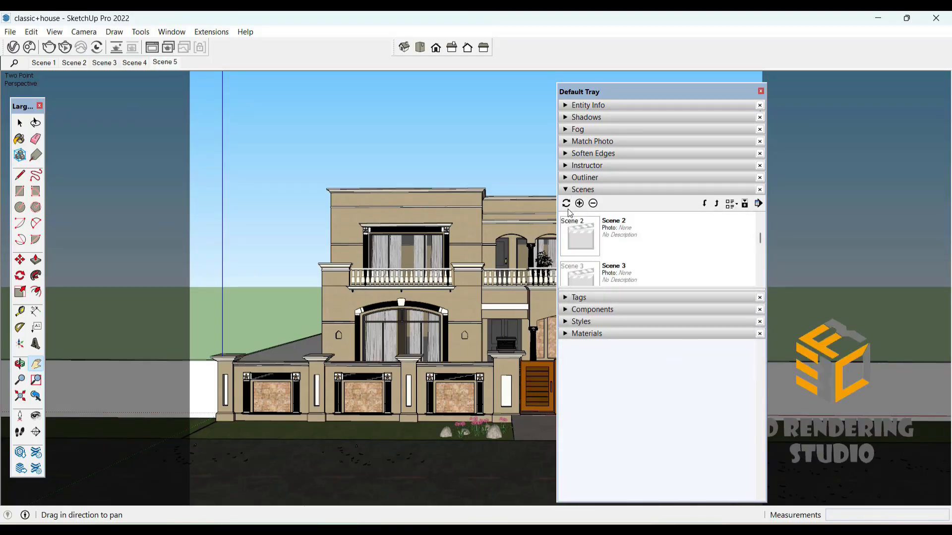
Review the current style's watermark settings and close the Default Tray
click(566, 191)
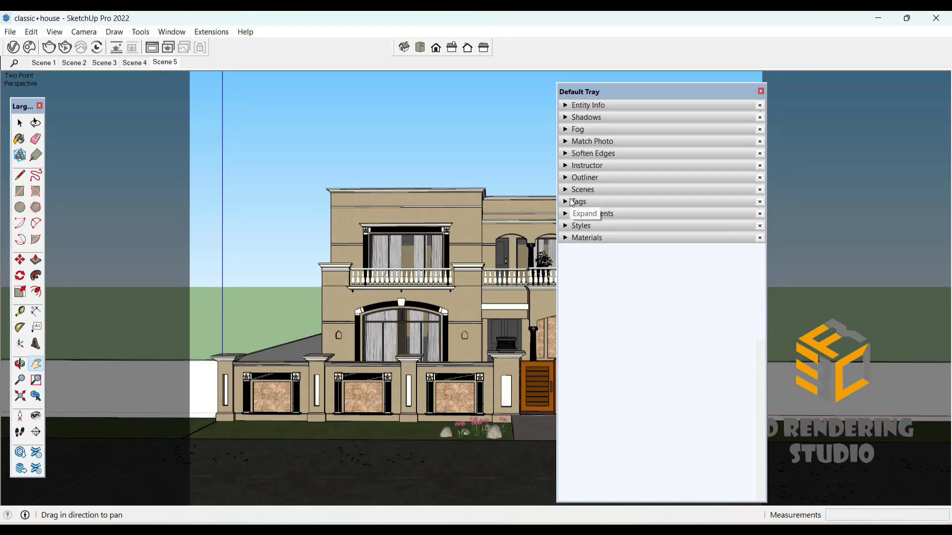
click(566, 229)
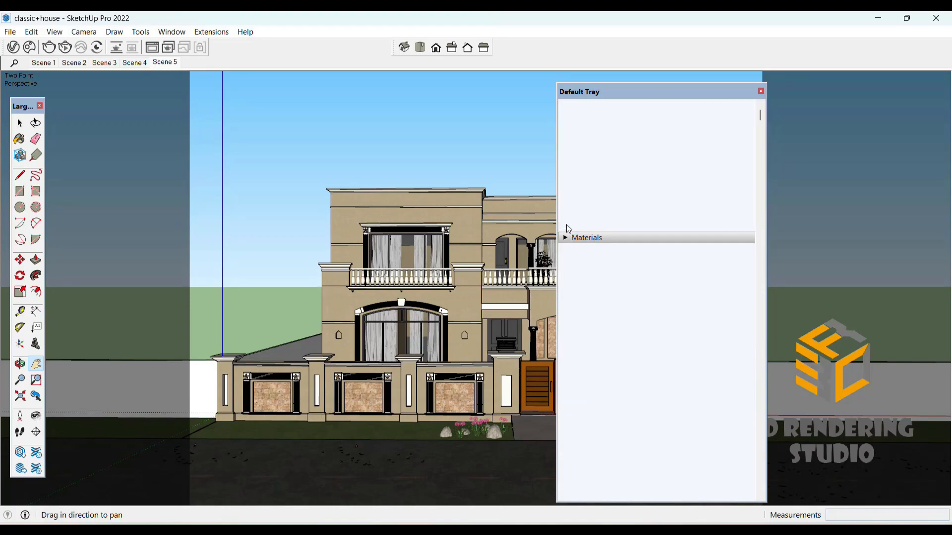
click(613, 303)
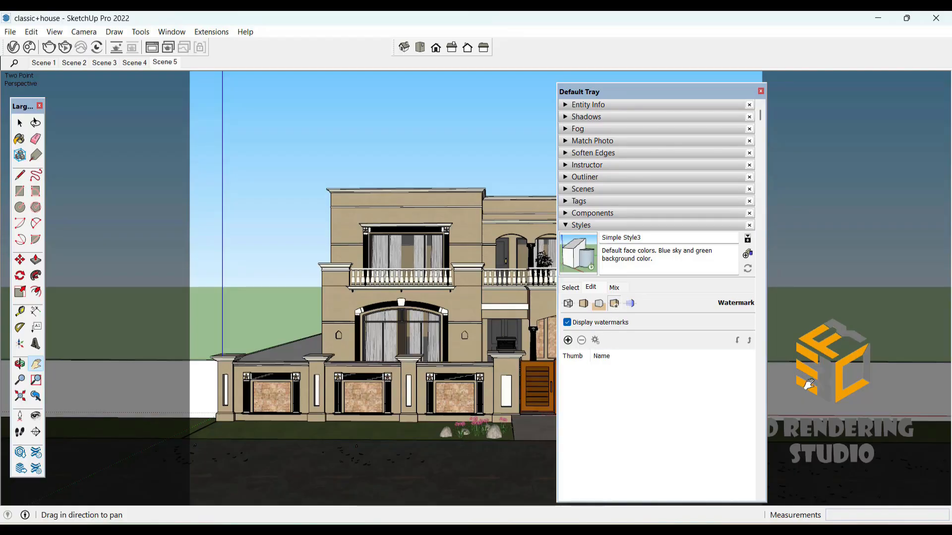
click(760, 92)
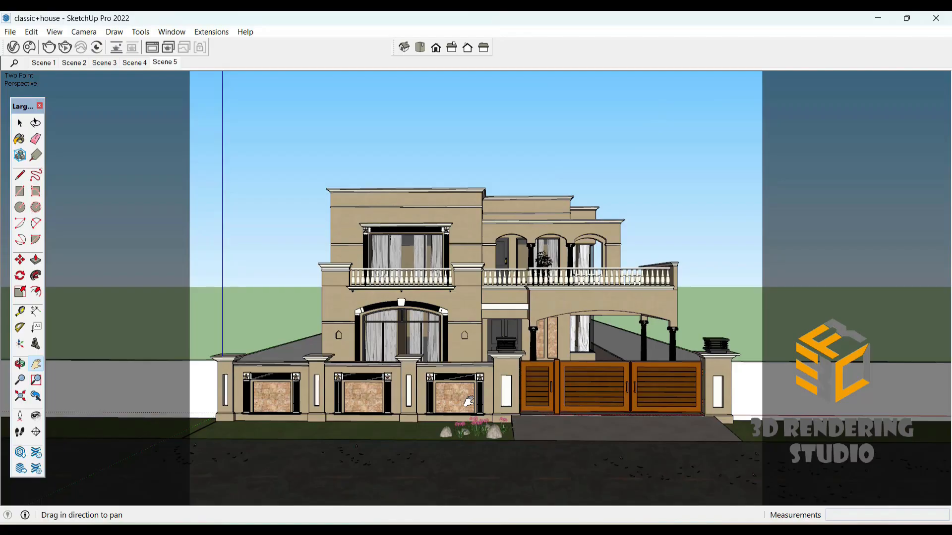
Delete the saved scenes Scene 4 and Scene 3
click(134, 63)
right_click(132, 63)
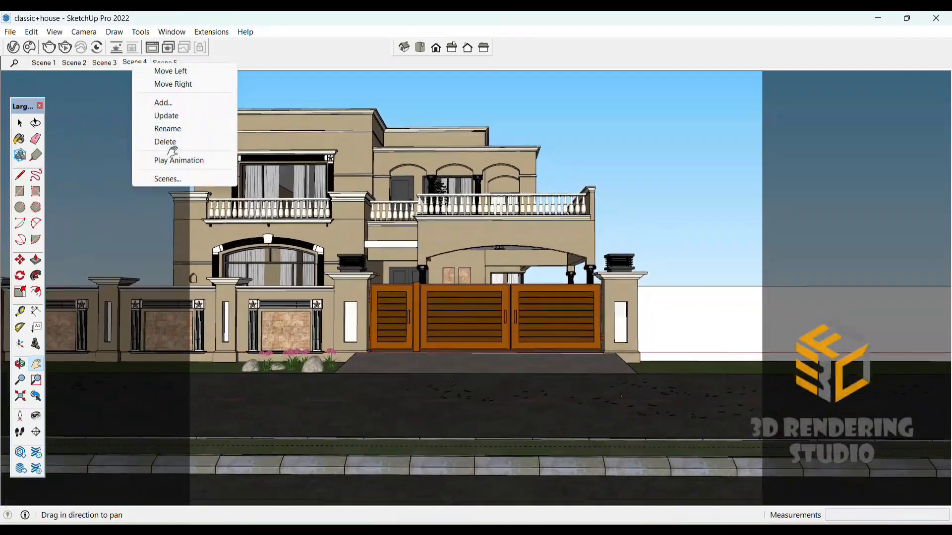
click(174, 142)
click(444, 298)
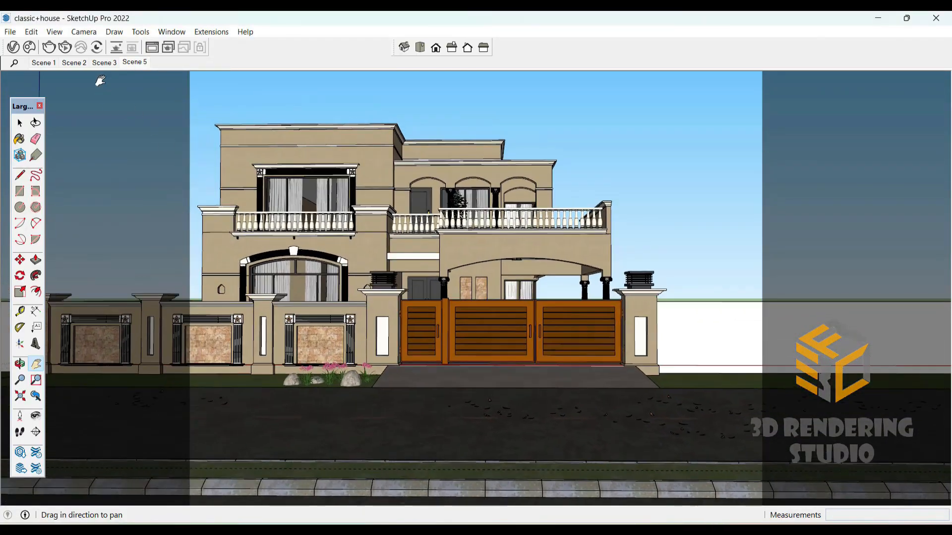
right_click(105, 66)
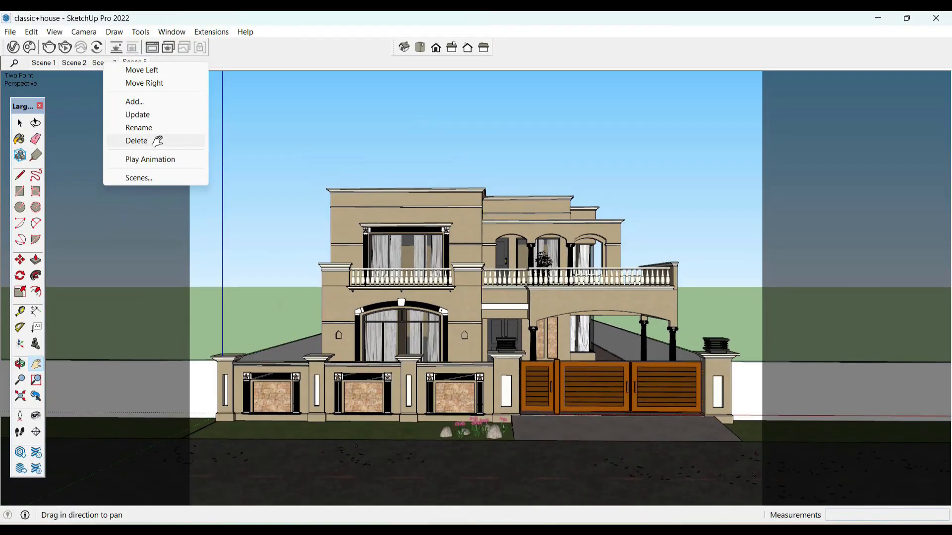
click(154, 141)
click(461, 300)
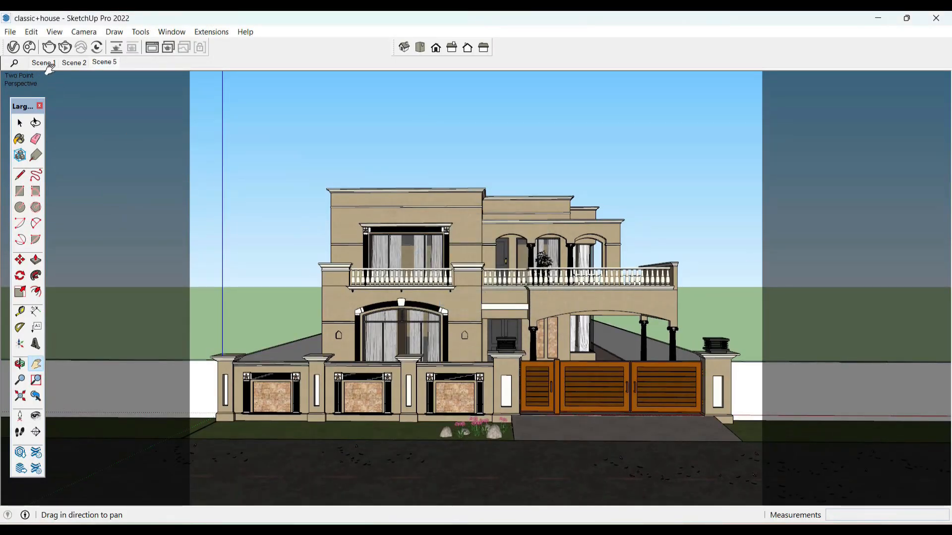
Delete the remaining old scenes, Scene 2 and Scene 1
right_click(76, 65)
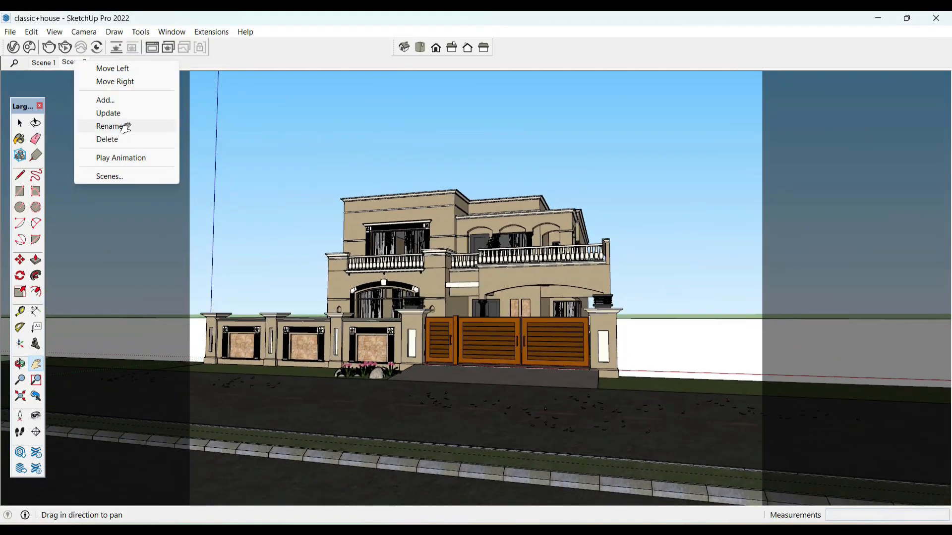
click(115, 139)
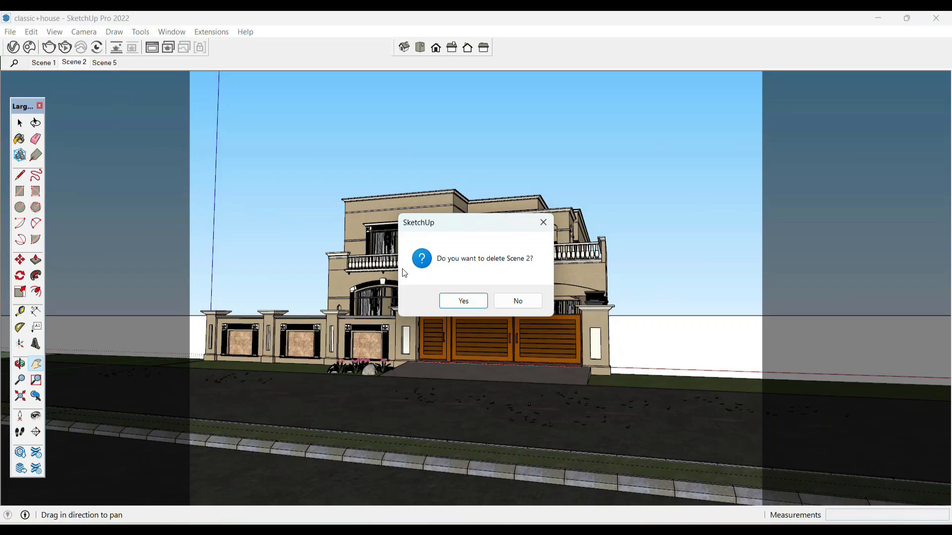
click(461, 300)
right_click(43, 64)
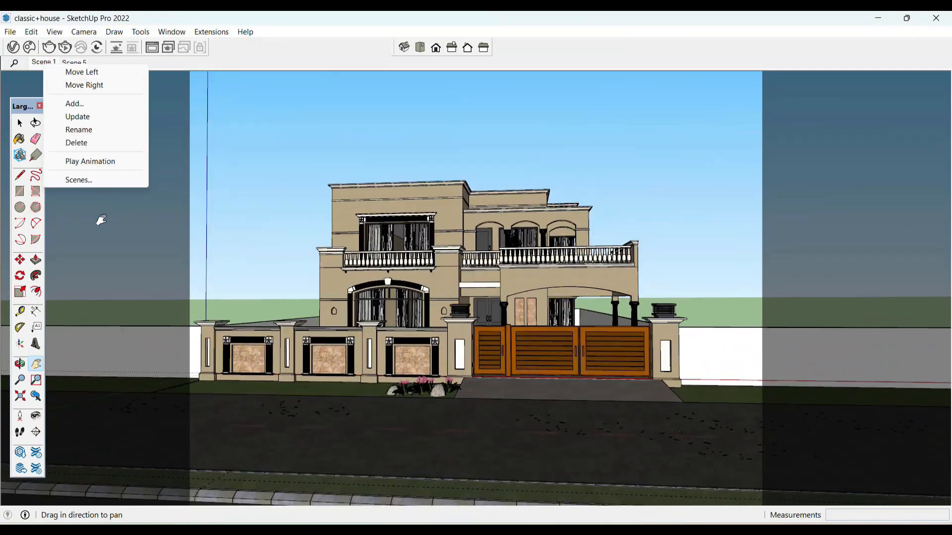
click(73, 144)
click(464, 299)
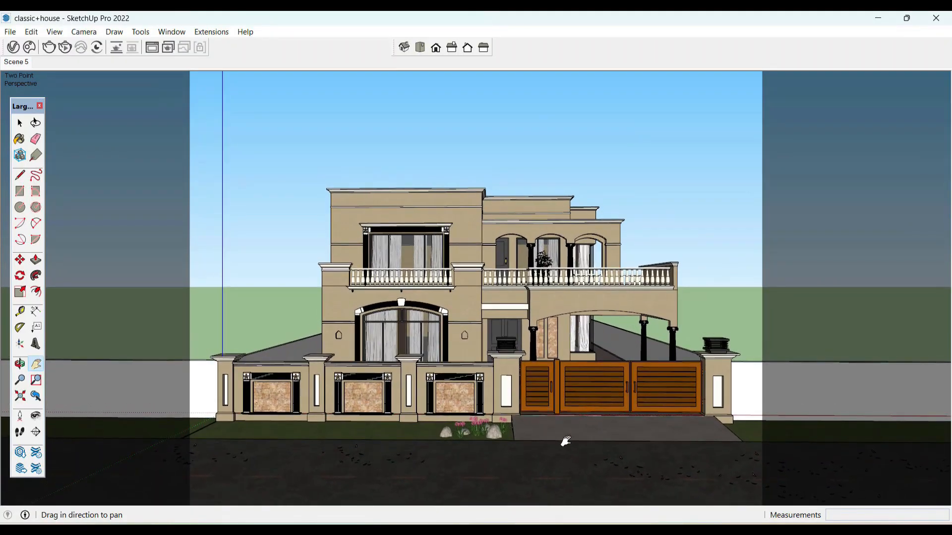
Shift the house to a slightly different two-point perspective view and restore the view saved in Scene 5
key(o)
drag(566, 439, 568, 422)
key(h)
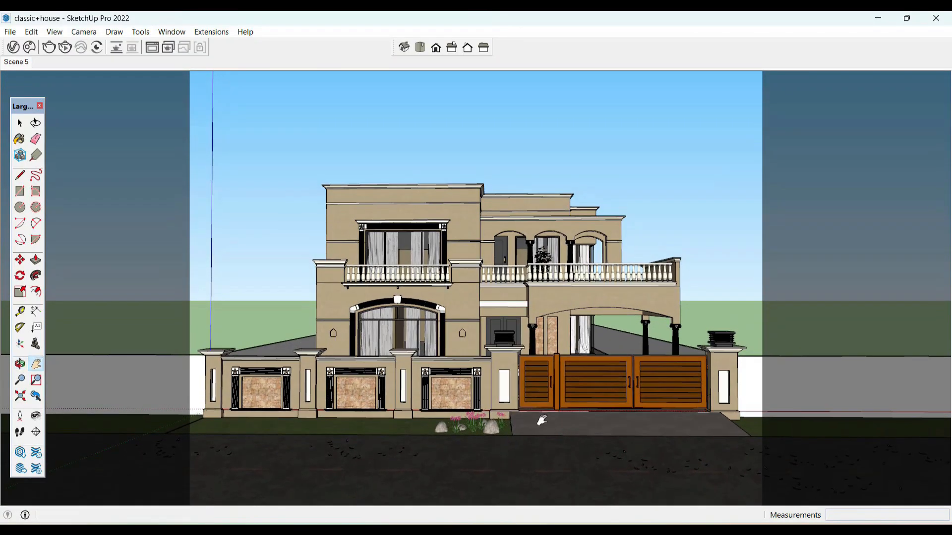
click(84, 32)
click(106, 114)
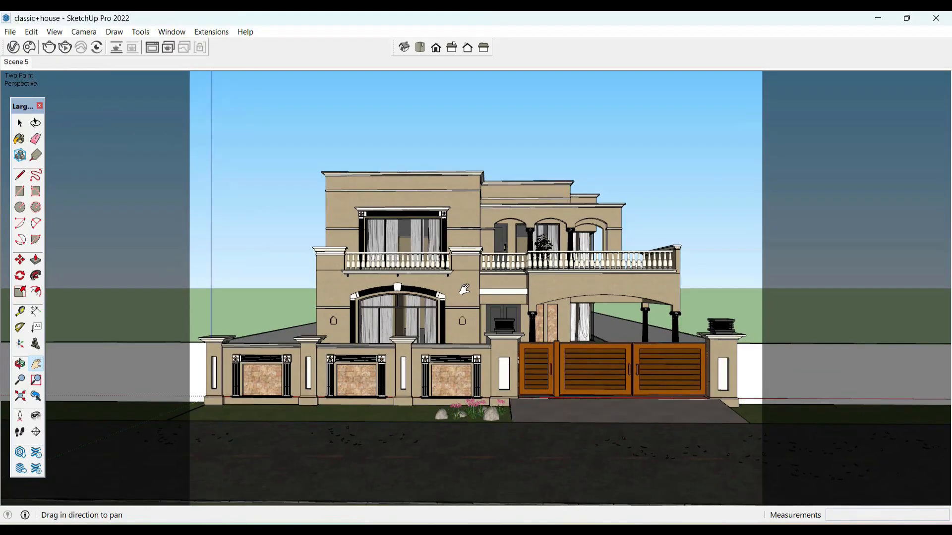
scroll(465, 289, up, 2)
scroll(464, 289, down, 1)
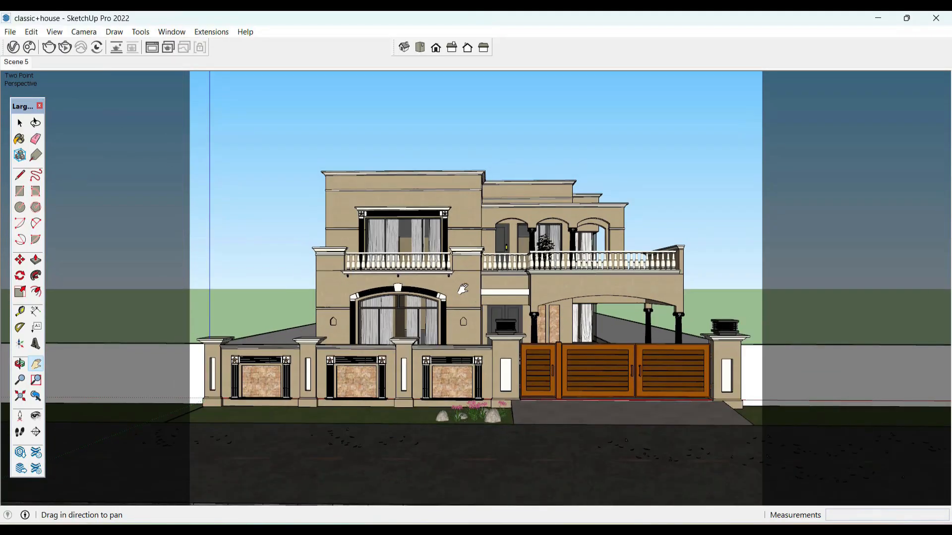
click(24, 62)
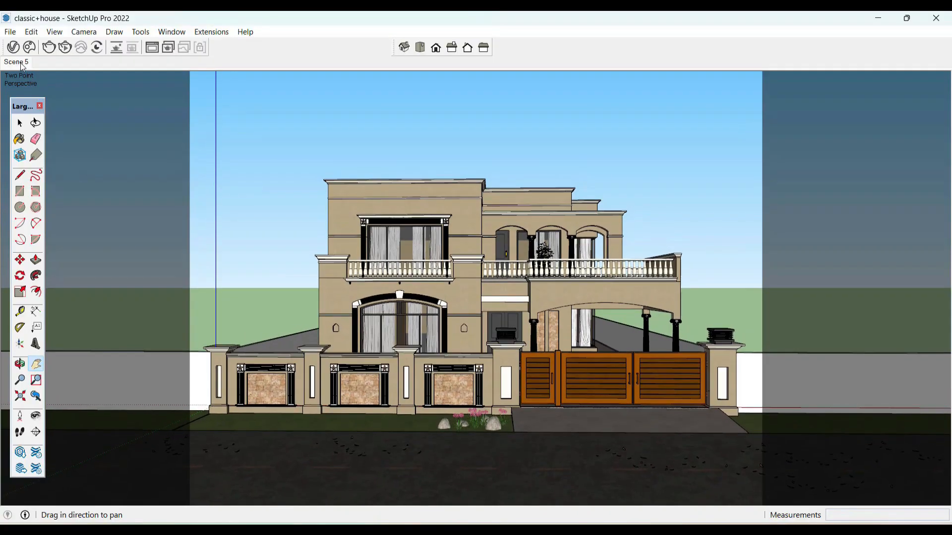
Save the house model file
click(10, 32)
click(46, 105)
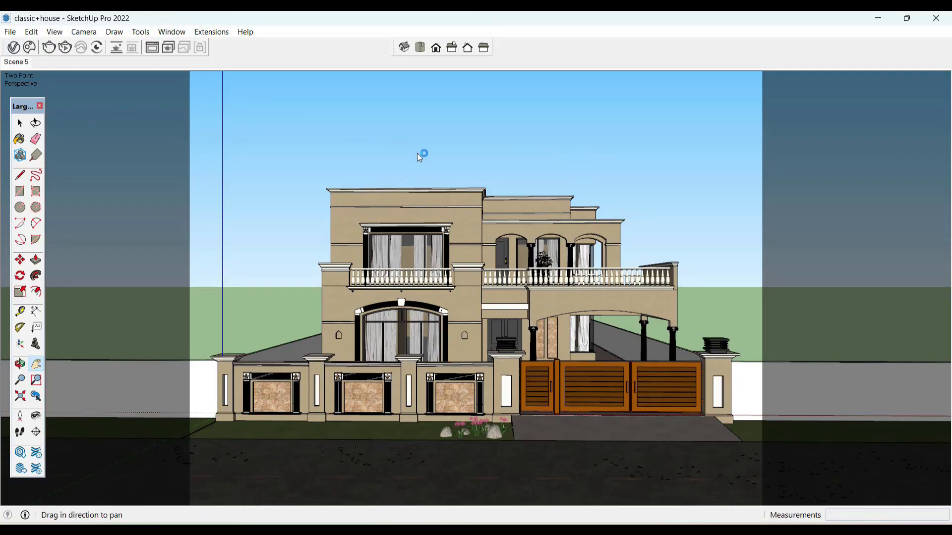
Open the V-Ray Asset Editor and purge the unused assets from the scene
click(571, 301)
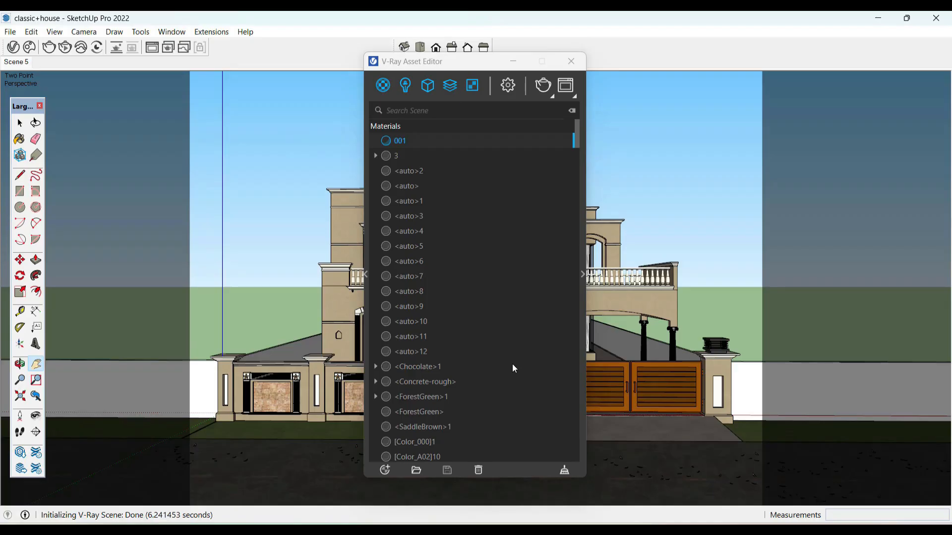
click(565, 472)
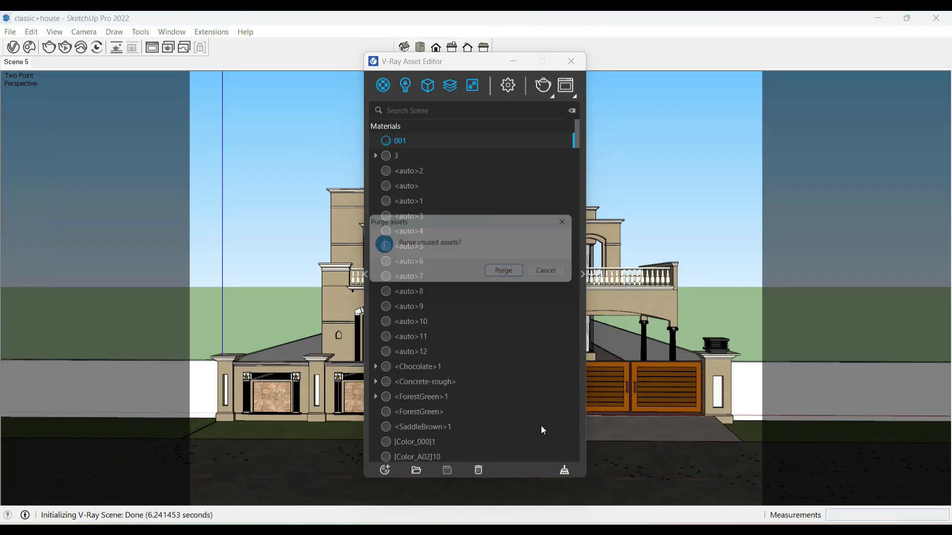
click(511, 276)
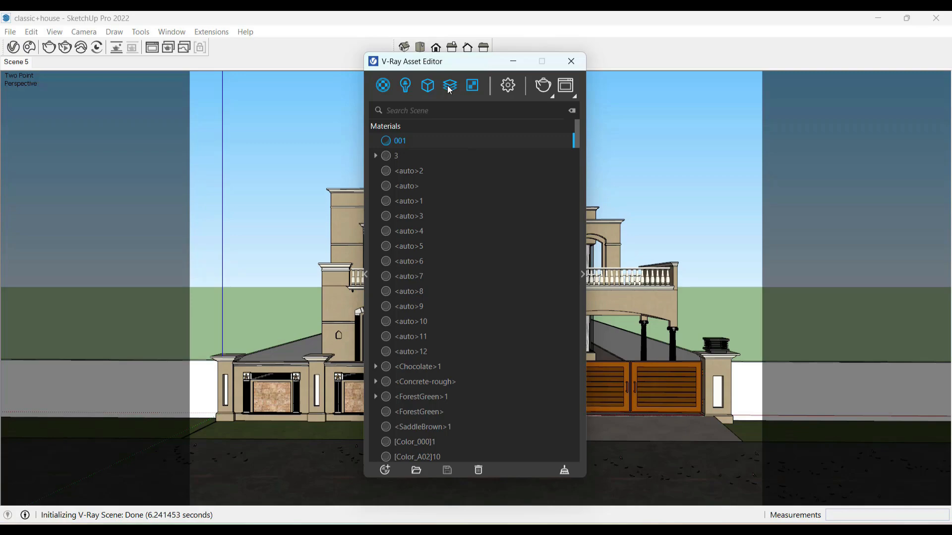
click(323, 135)
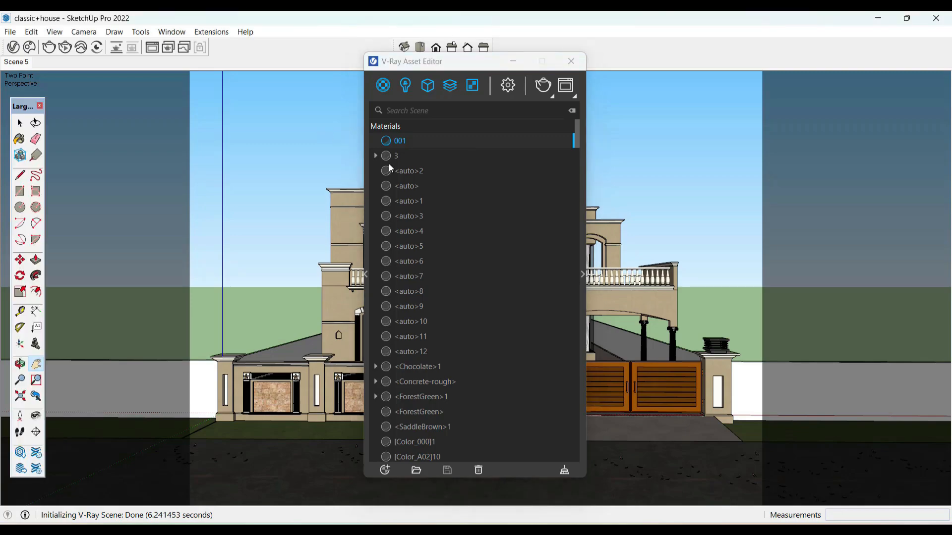
Close the V-Ray Asset Editor and purge the unused items of the entire model through the Model Info statistics
click(448, 93)
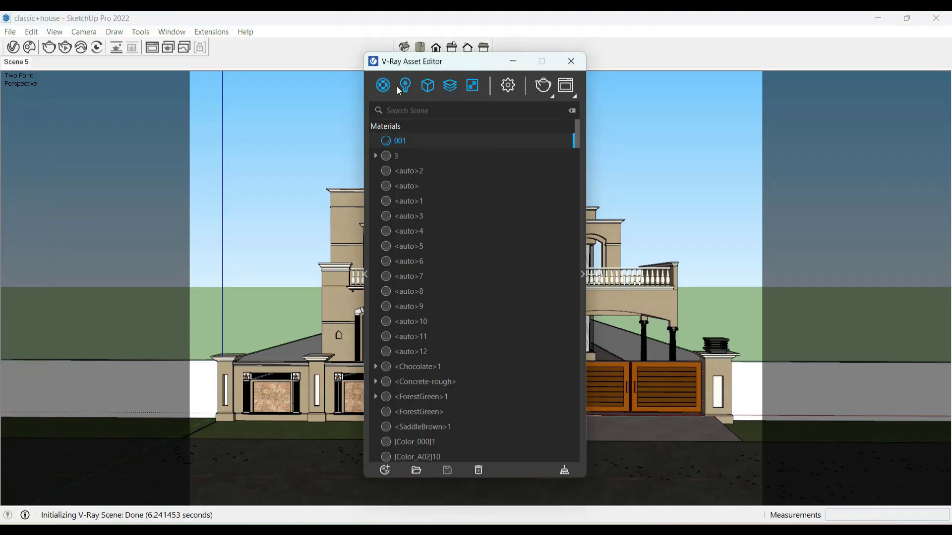
click(571, 61)
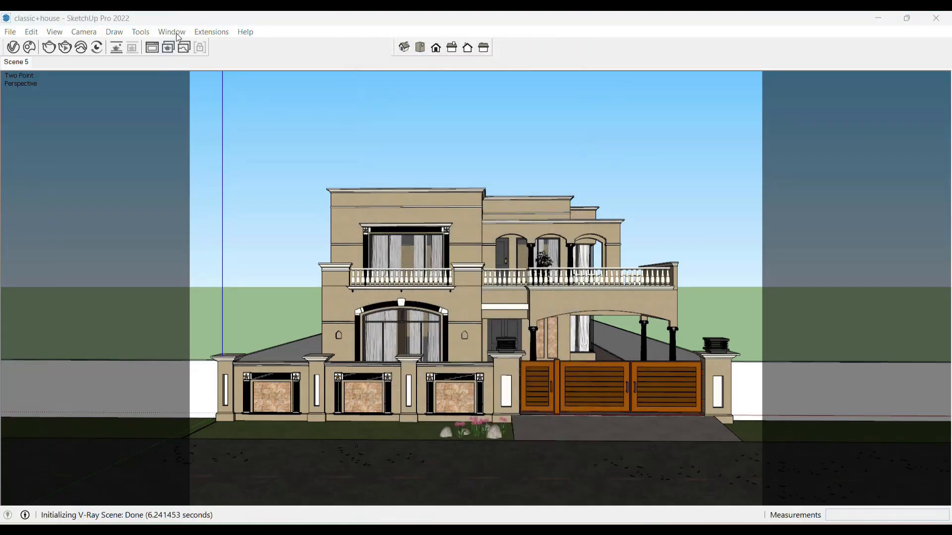
click(171, 32)
click(194, 96)
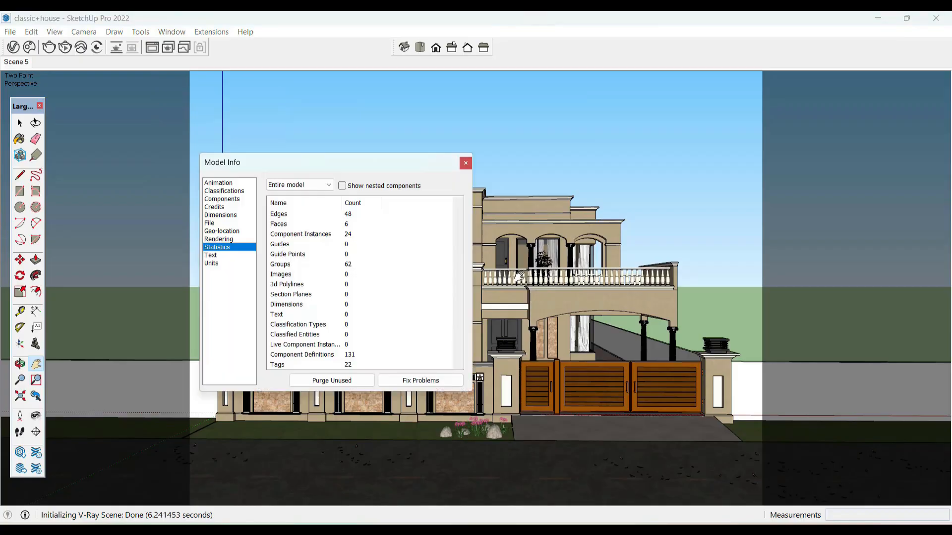
scroll(375, 348, down, 2)
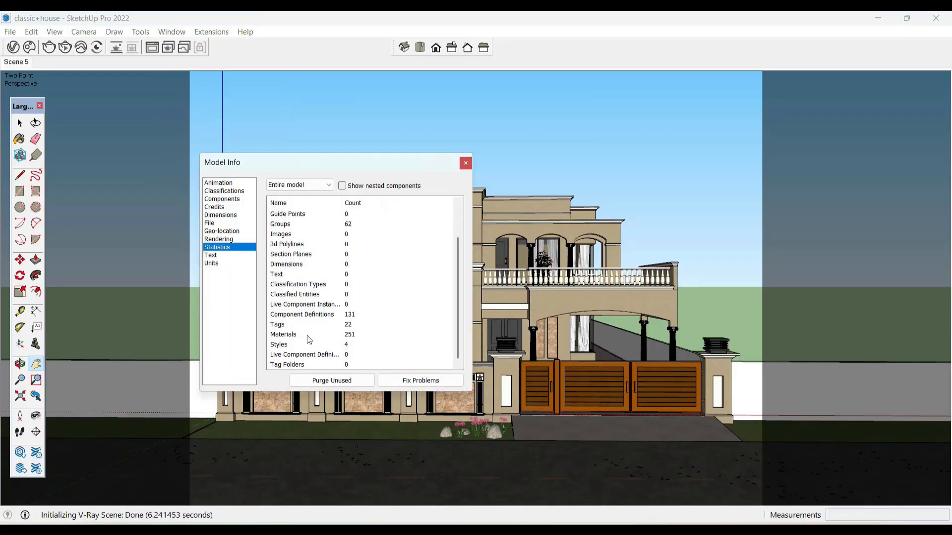
click(348, 375)
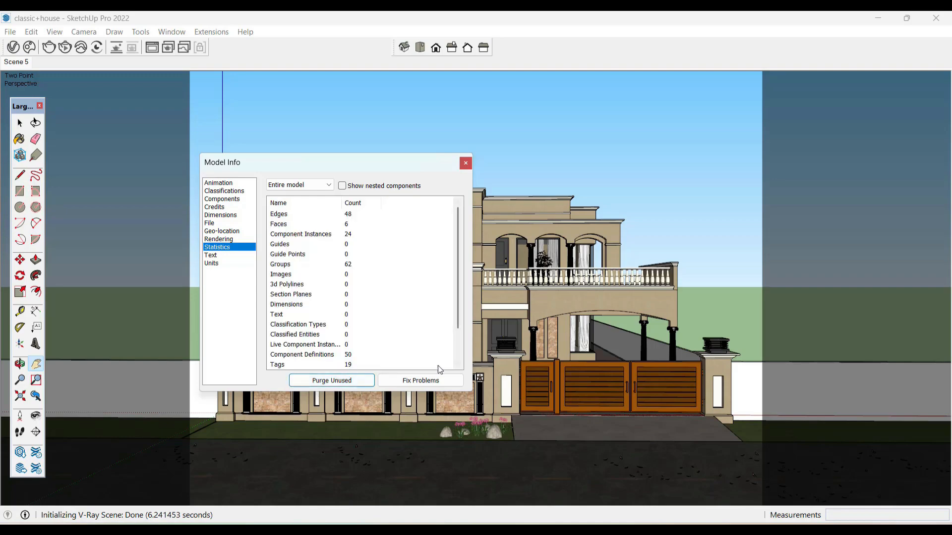
scroll(342, 359, down, 2)
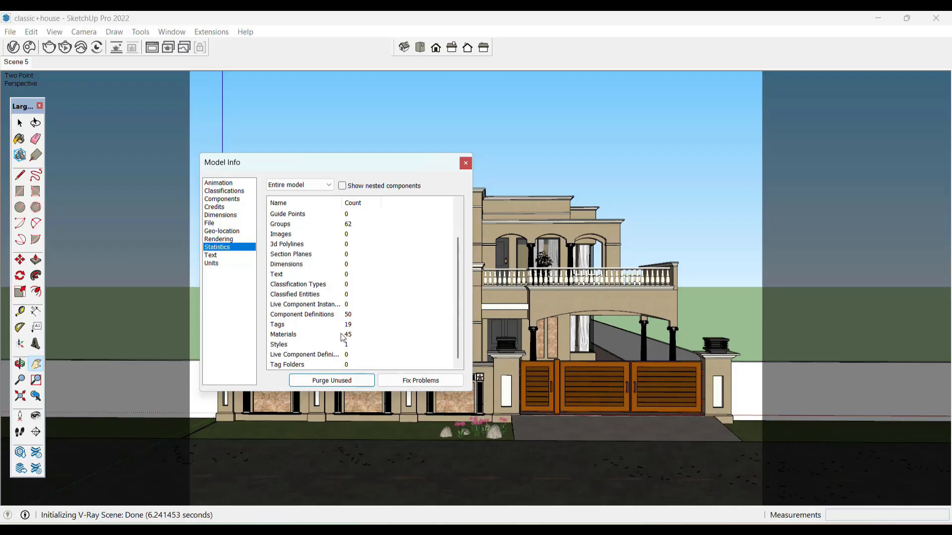
click(465, 163)
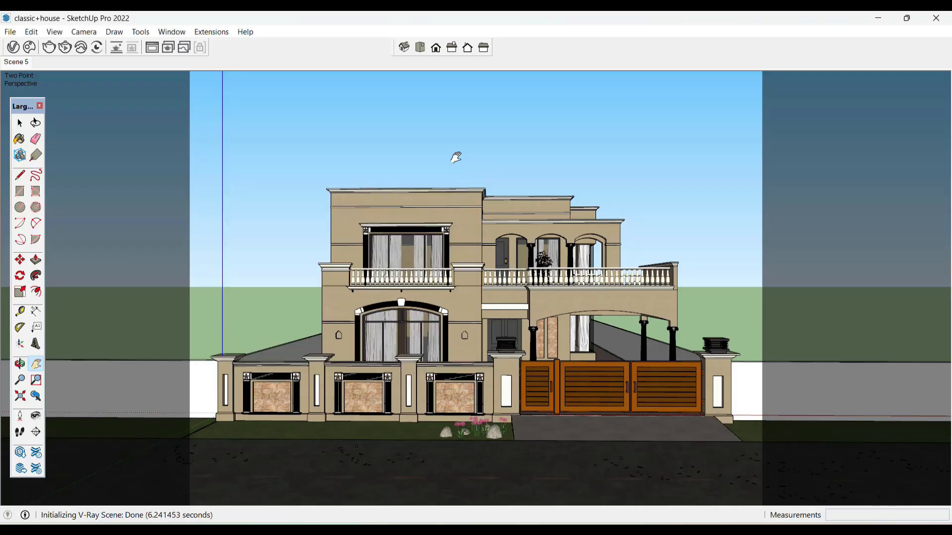
Show the Default Tray and check whether the components in the model can be purged of unused ones
click(172, 32)
mouse_move(184, 45)
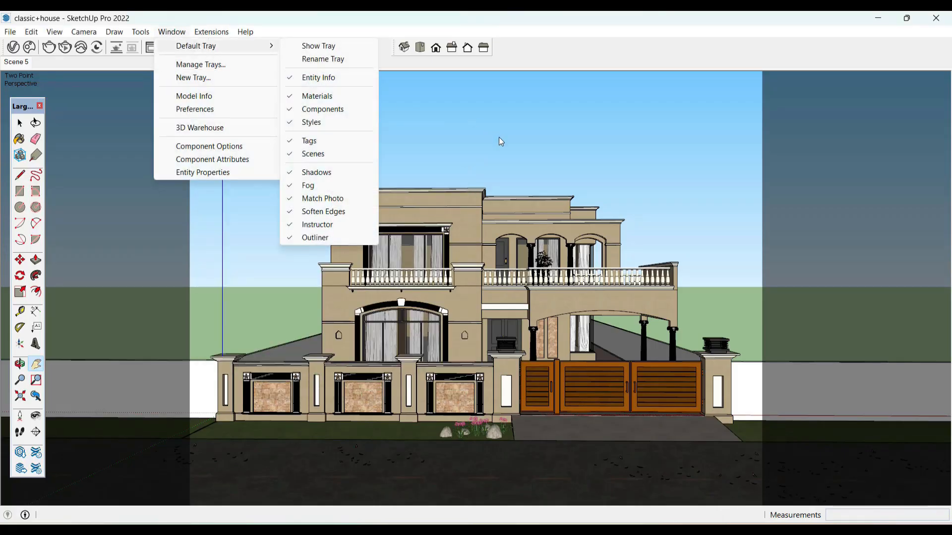
click(323, 44)
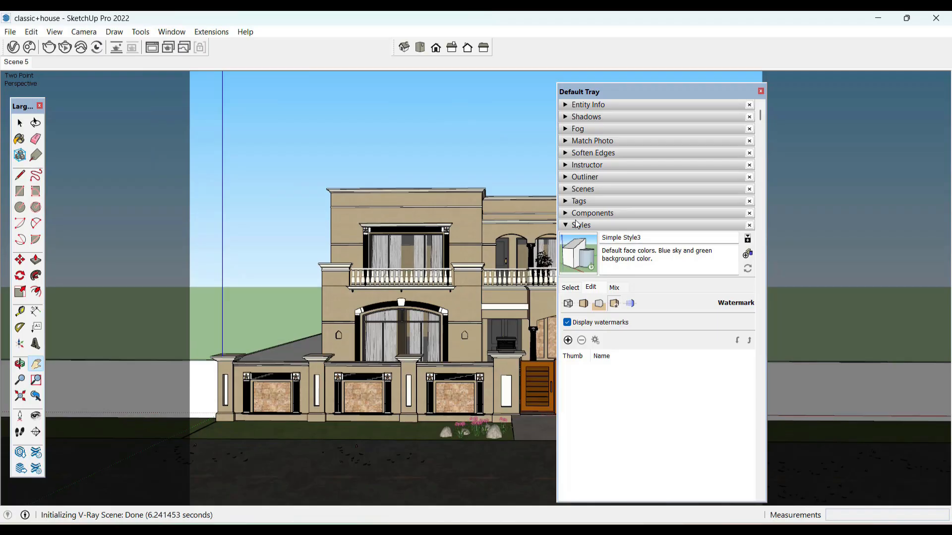
click(578, 215)
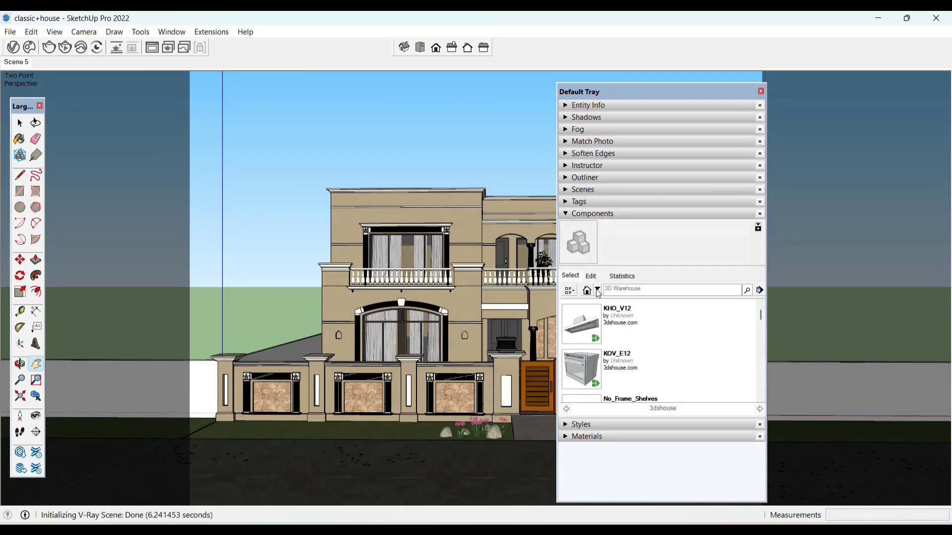
click(598, 290)
click(622, 66)
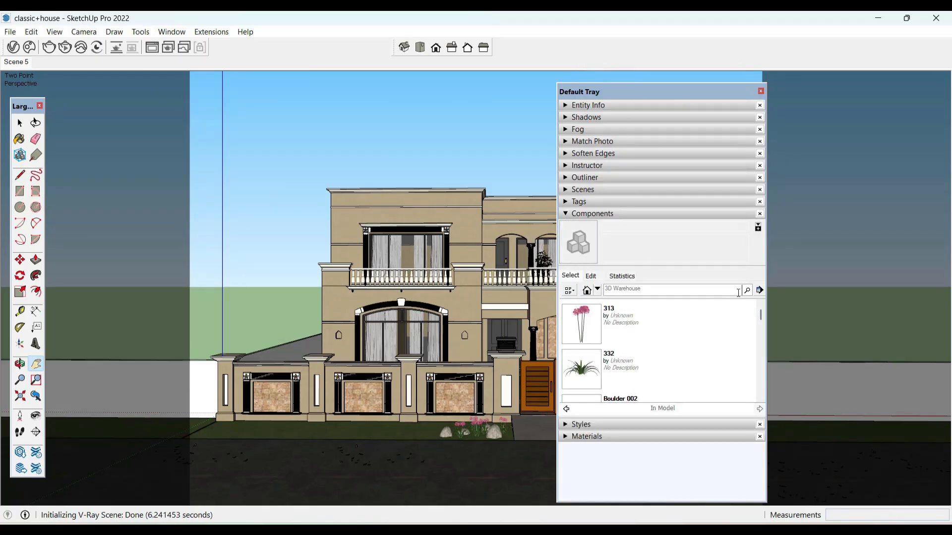
click(760, 291)
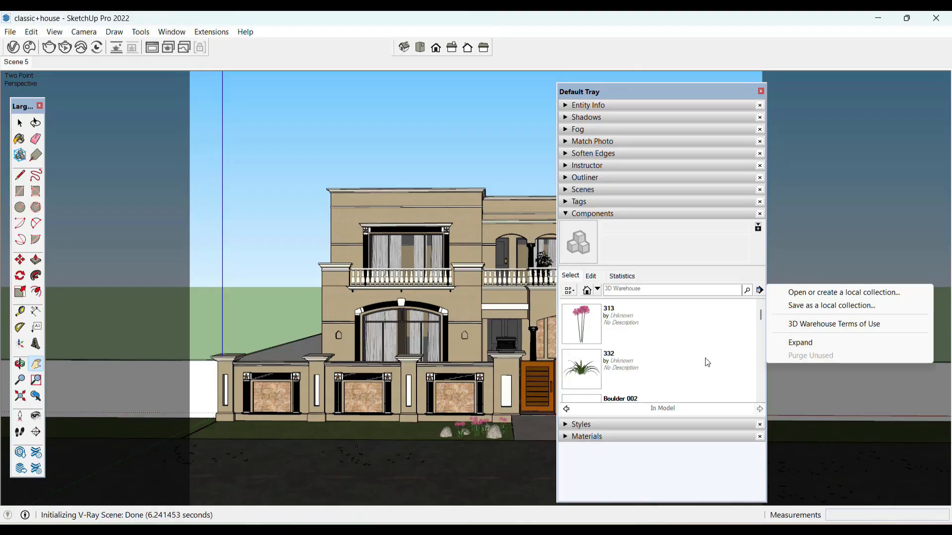
click(581, 369)
click(568, 215)
Check the model's tags for unused ones to purge and close the Default Tray
click(565, 202)
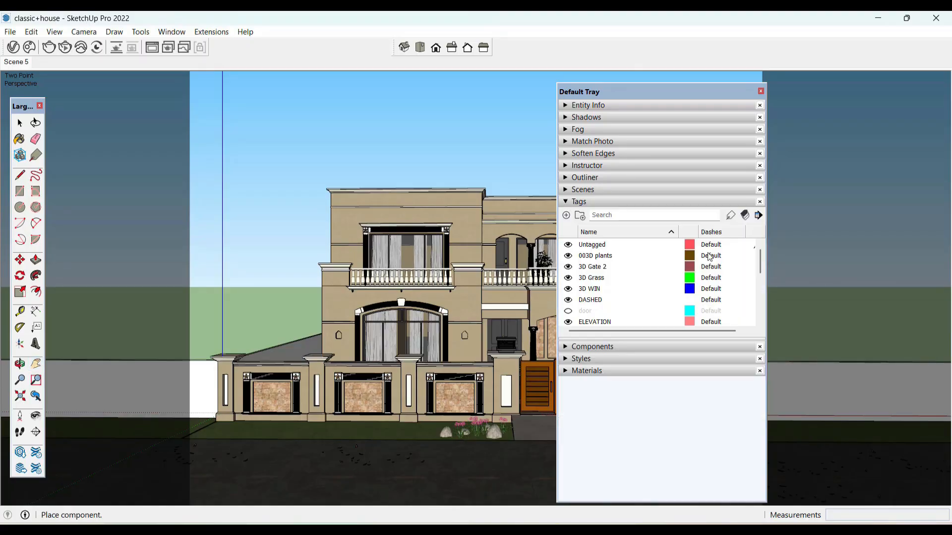
click(758, 216)
click(793, 292)
click(761, 91)
Sample the beige upper wall's material with the Paint Bucket and examine its settings and preview in the V-Ray Asset Editor
key(b)
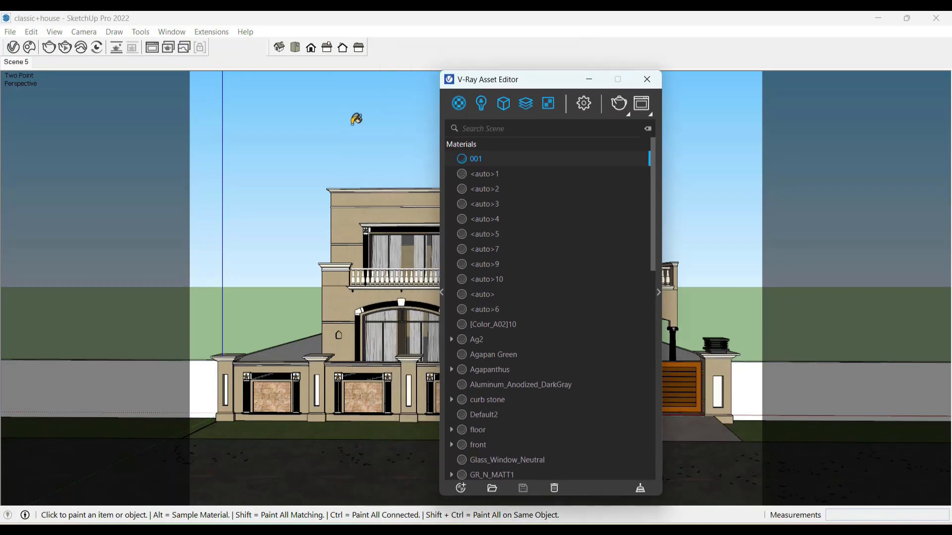
alt+click(349, 213)
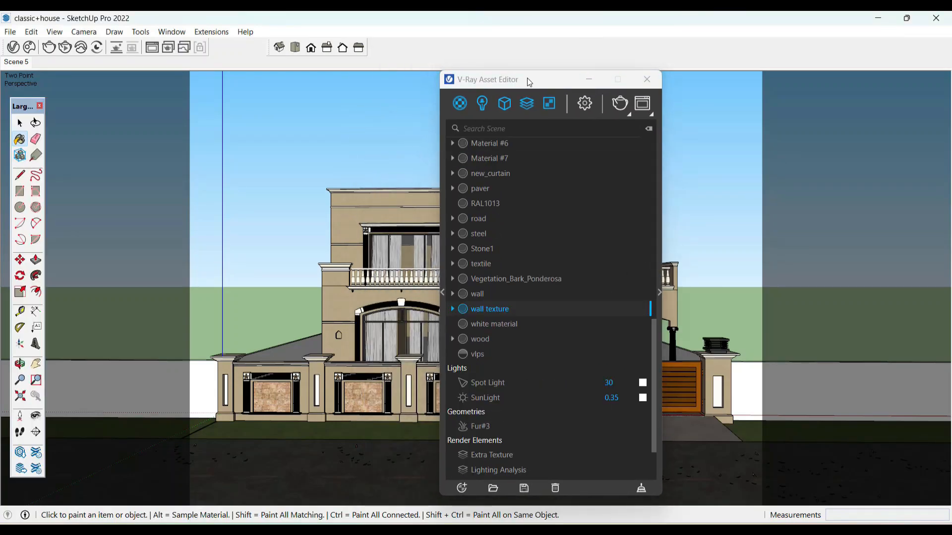
drag(528, 79, 398, 63)
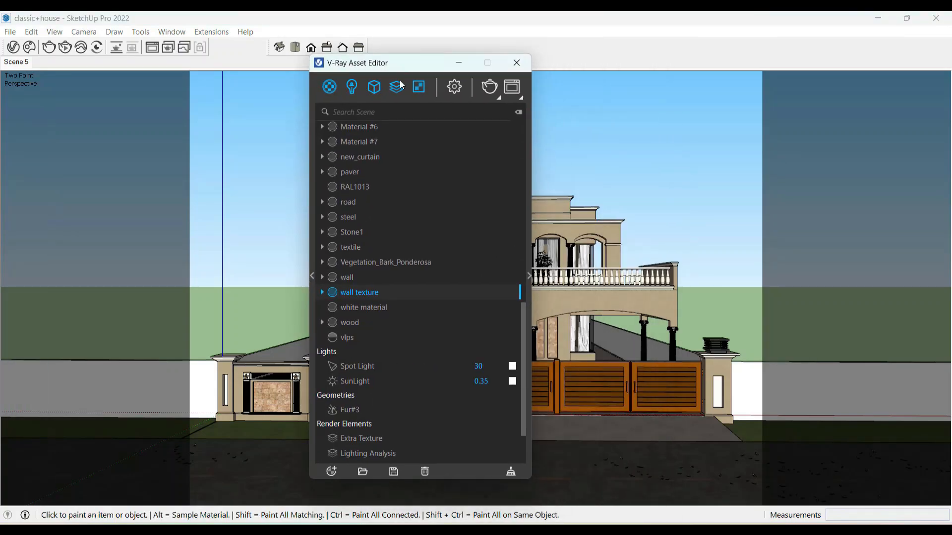
click(529, 277)
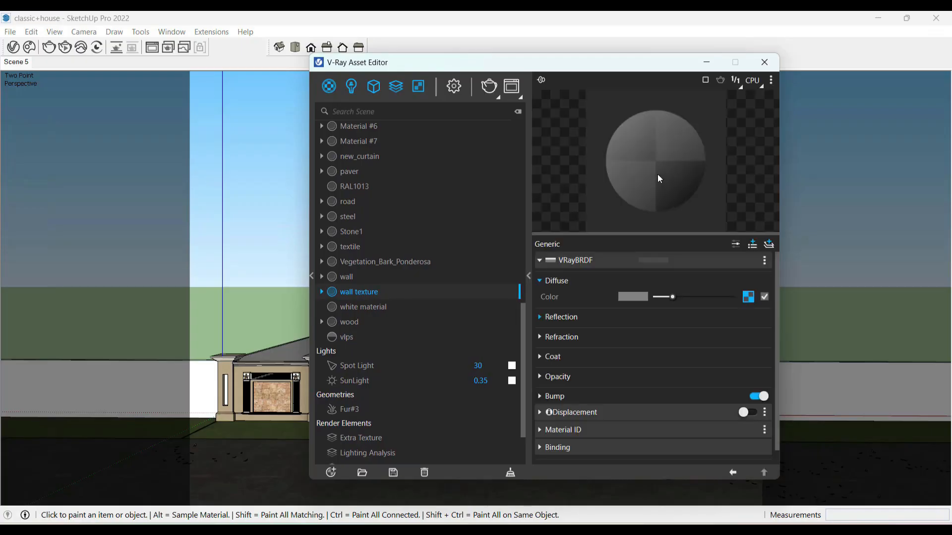
drag(553, 54, 552, 112)
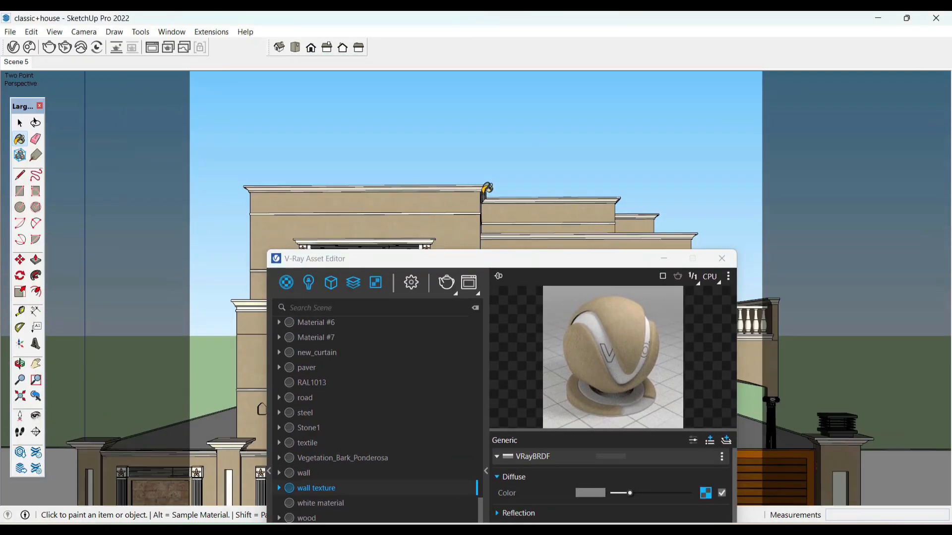
Sample the material of the light cornice at the roof edge and inspect its preview and diffuse color
scroll(487, 188, up, 3)
alt+click(481, 209)
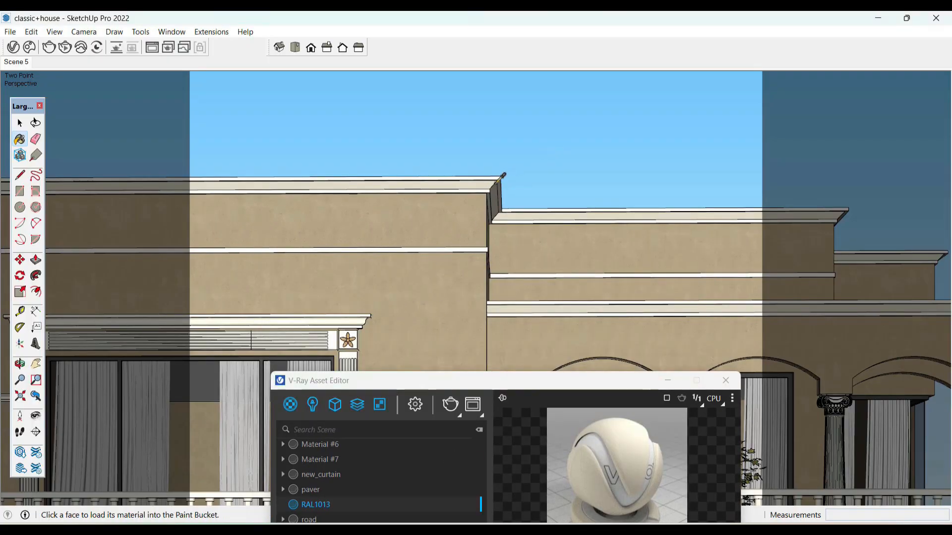
alt+scroll(480, 184, up, 3)
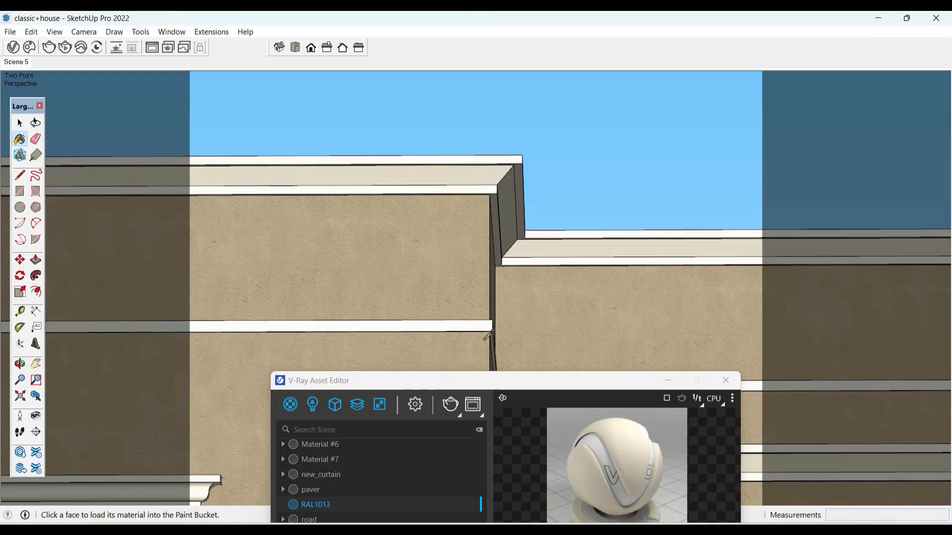
drag(501, 385, 510, 238)
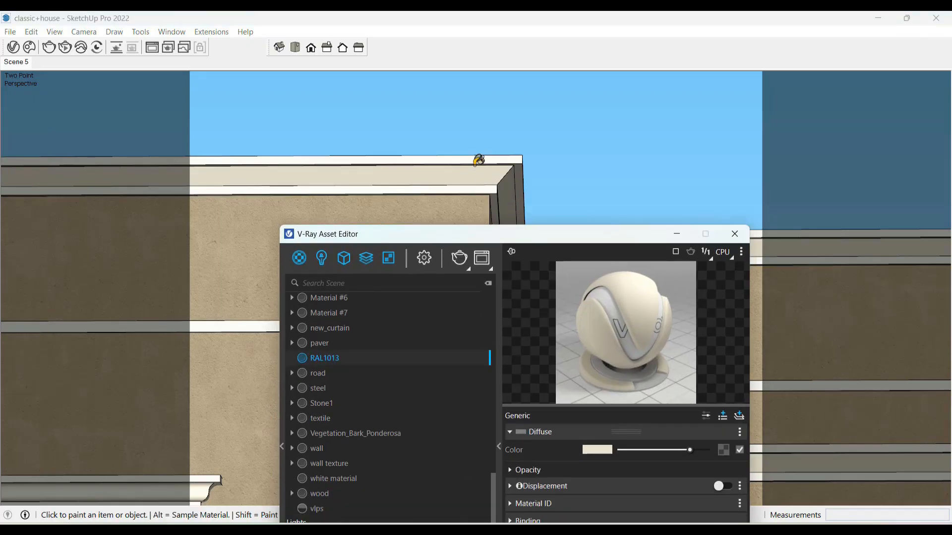
click(509, 134)
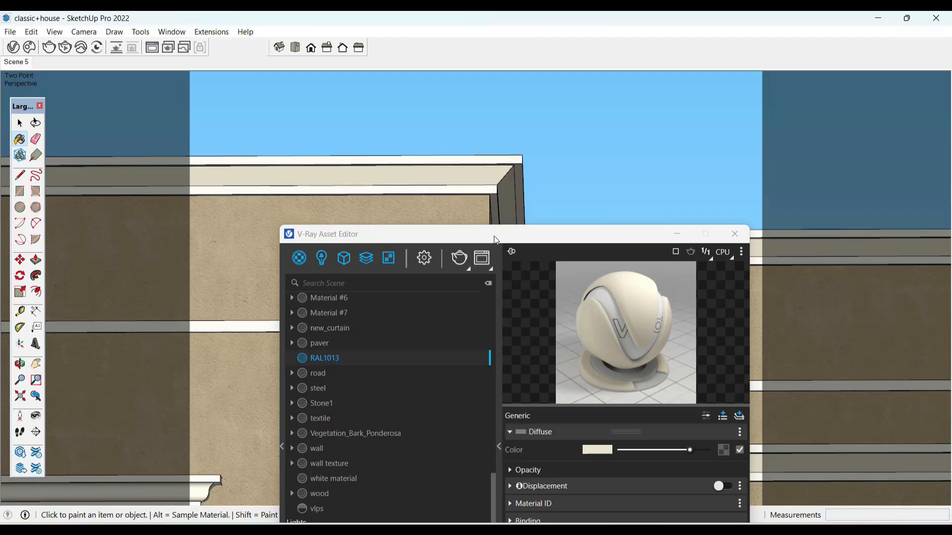
Sample the flower ornament's material beside the upper window, followed by the material of the surrounding beige wall
drag(495, 234, 496, 420)
scroll(588, 112, down, 3)
scroll(580, 153, down, 3)
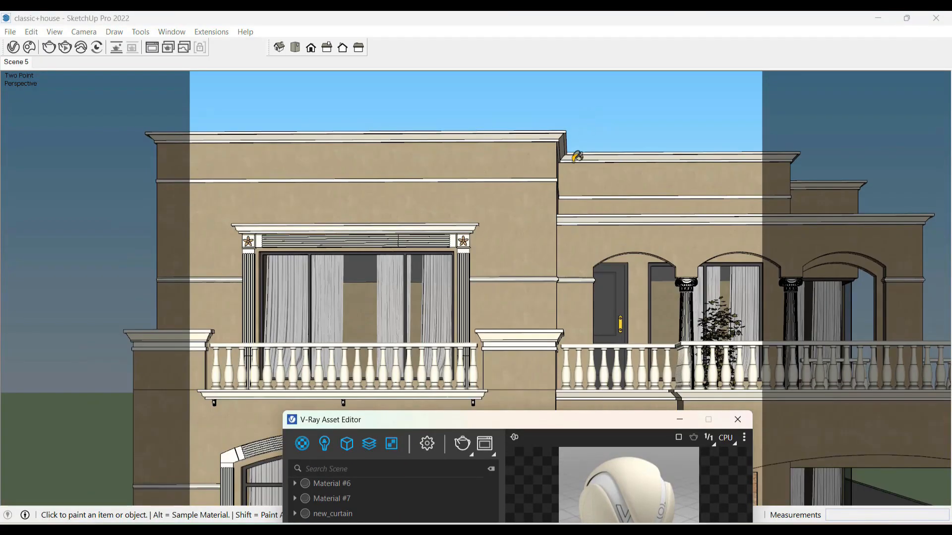
scroll(467, 244, up, 8)
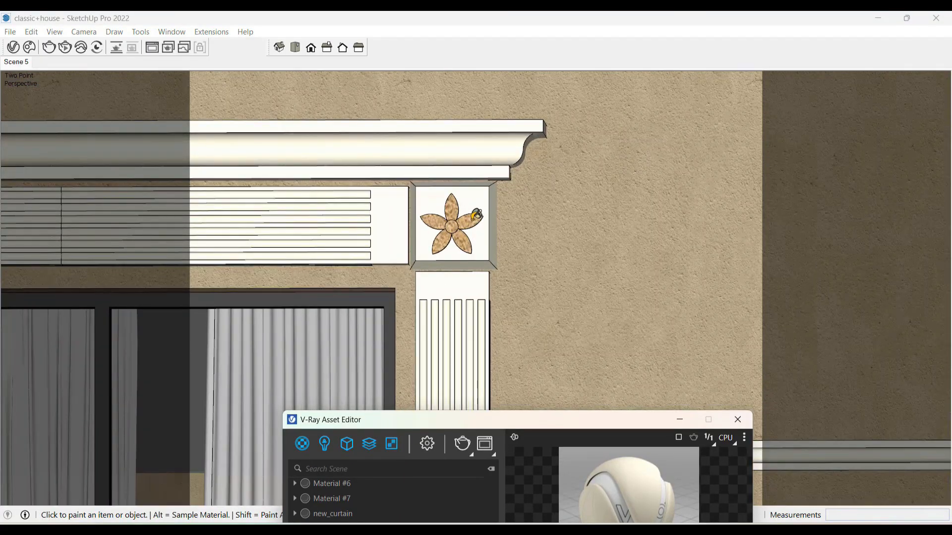
click(476, 222)
alt+click(475, 221)
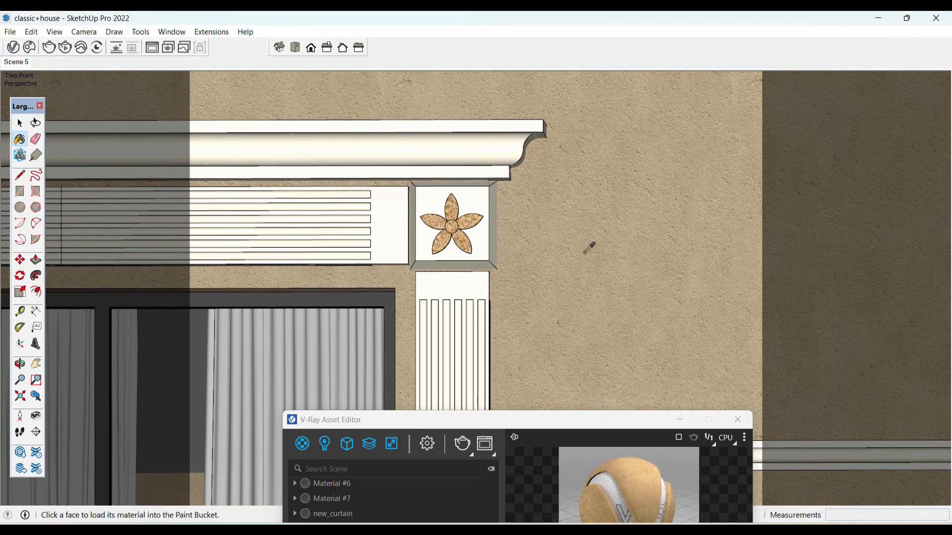
alt+click(589, 248)
drag(559, 421, 530, 31)
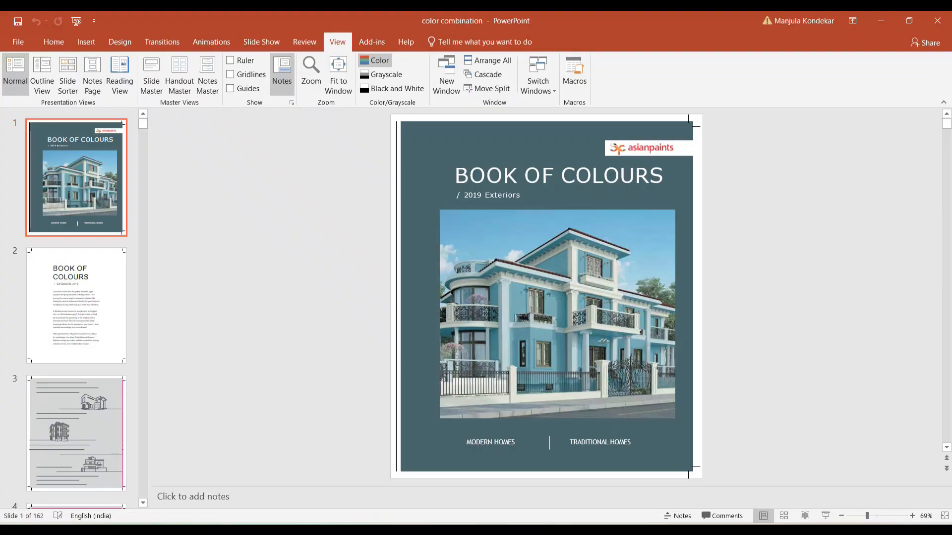
Switch to the color combination presentation in PowerPoint and run it as a slide show from the Book of Colours cover
click(826, 516)
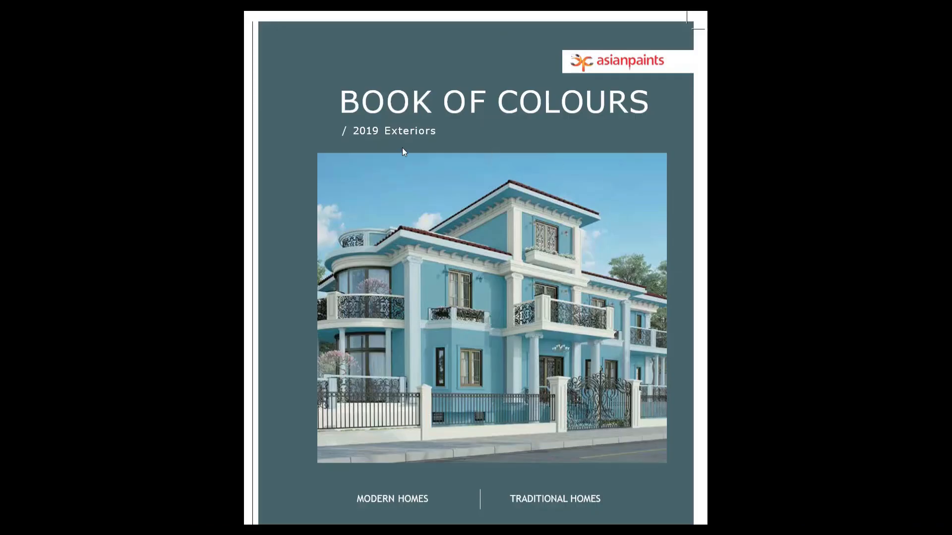
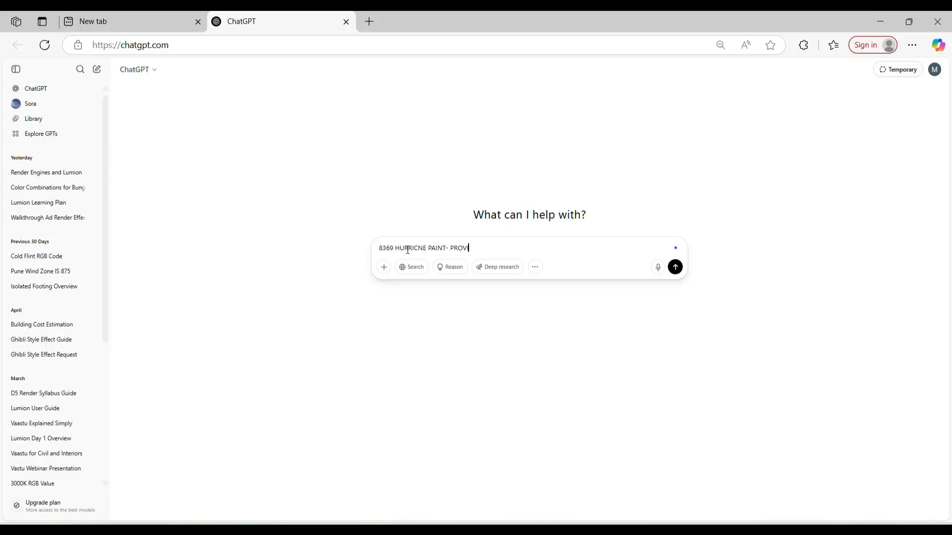
Ask ChatGPT to provide the RGB color code of the 8369 Hurricane paint
text(RGB COLOR CODE)
key(Return)
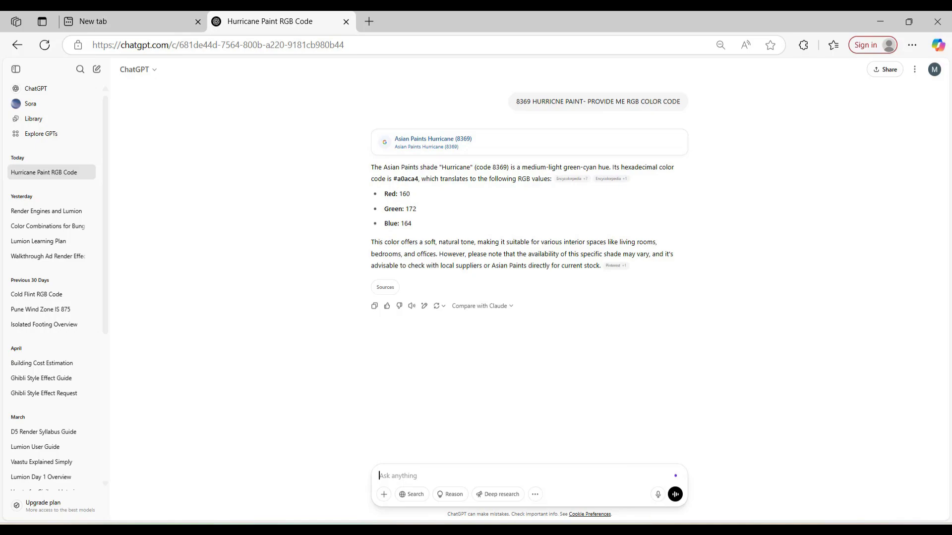
Switch back to the classic+house model in SketchUp and create a Generic material in the V-Ray Asset Editor
mouse_move(664, 520)
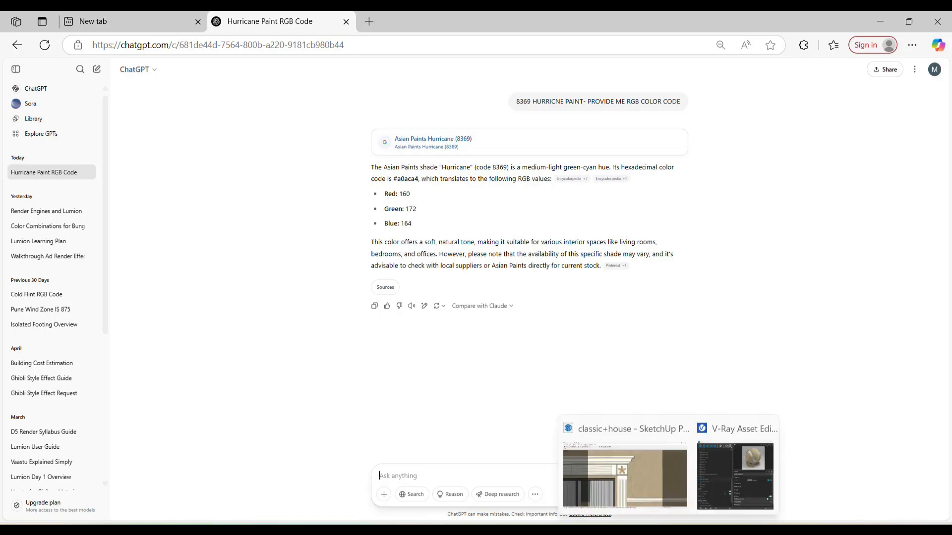
click(667, 485)
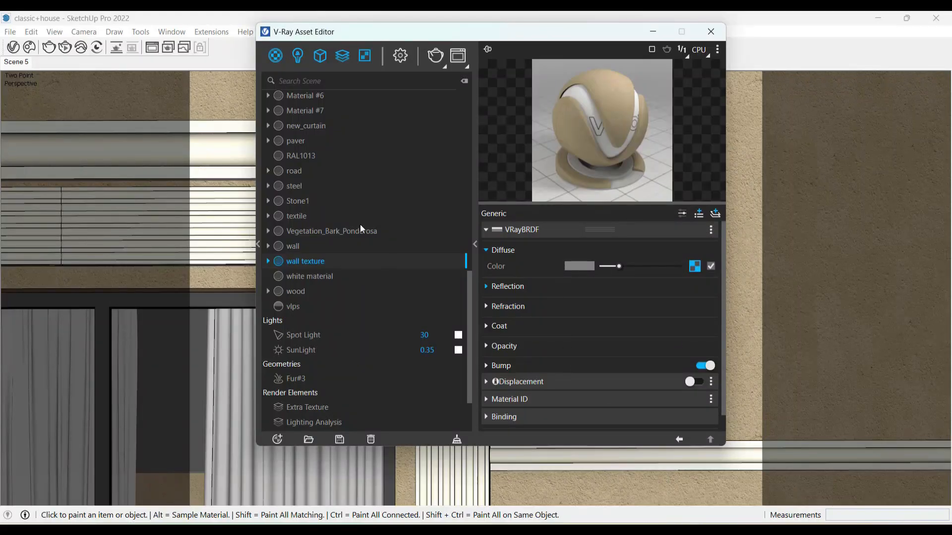
click(275, 56)
click(292, 79)
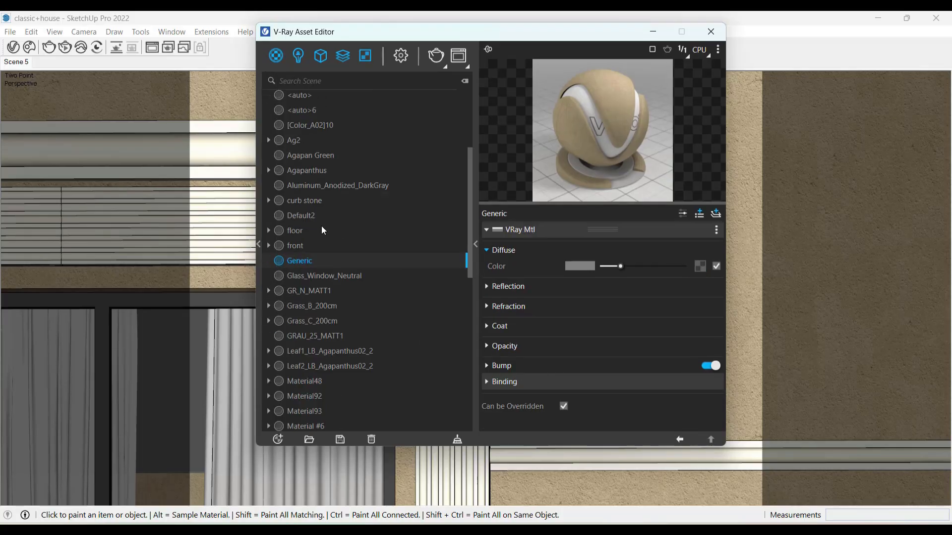
Rename the new Generic material as HURRICANE PAINT
right_click(299, 261)
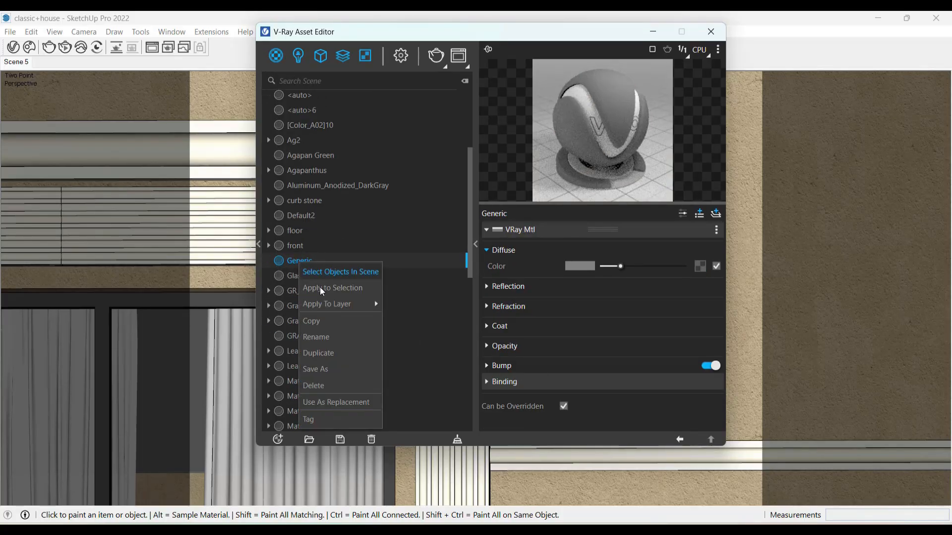
click(328, 338)
drag(320, 260, 284, 269)
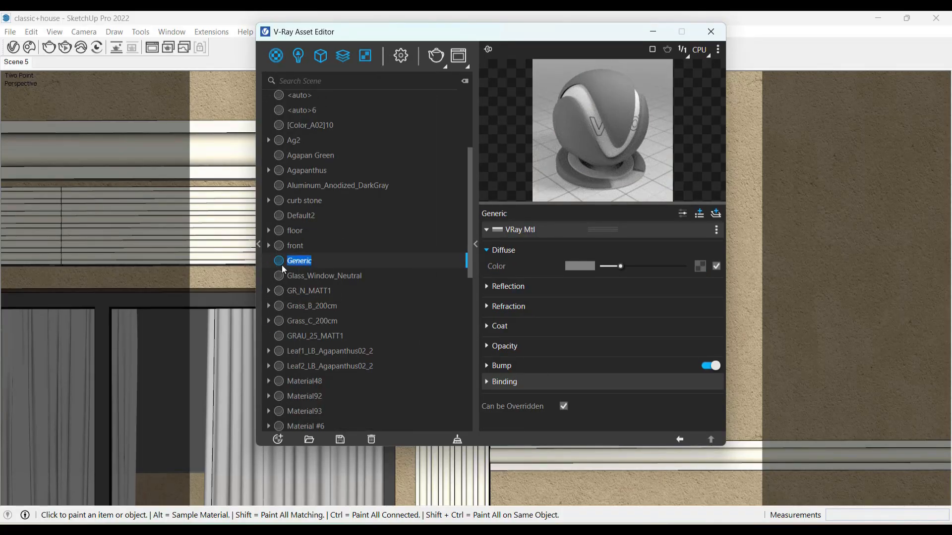
text(HURRICANE PAINT)
key(Return)
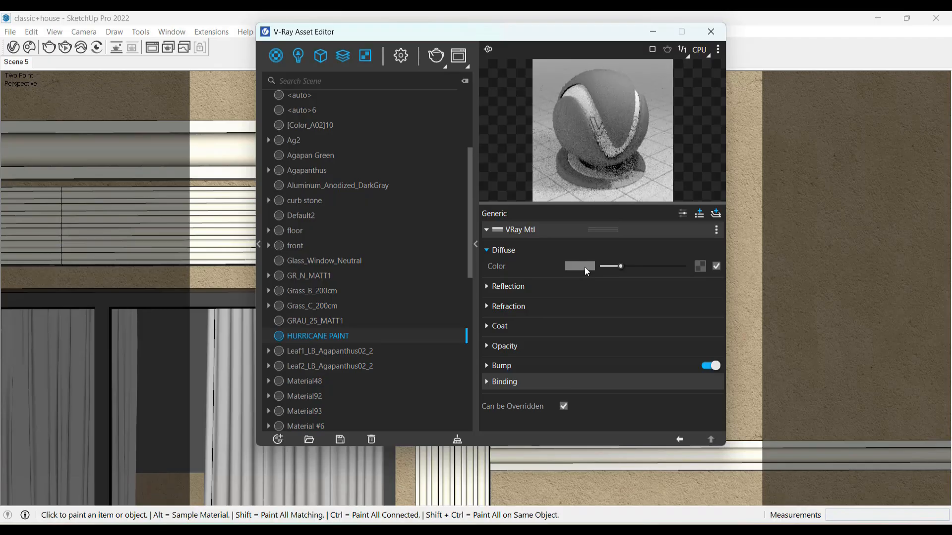
Set the HURRICANE PAINT diffuse color to R 160, G 172, B 164 in the 0 to 255 range, checking the code in ChatGPT
click(585, 267)
click(538, 194)
click(534, 227)
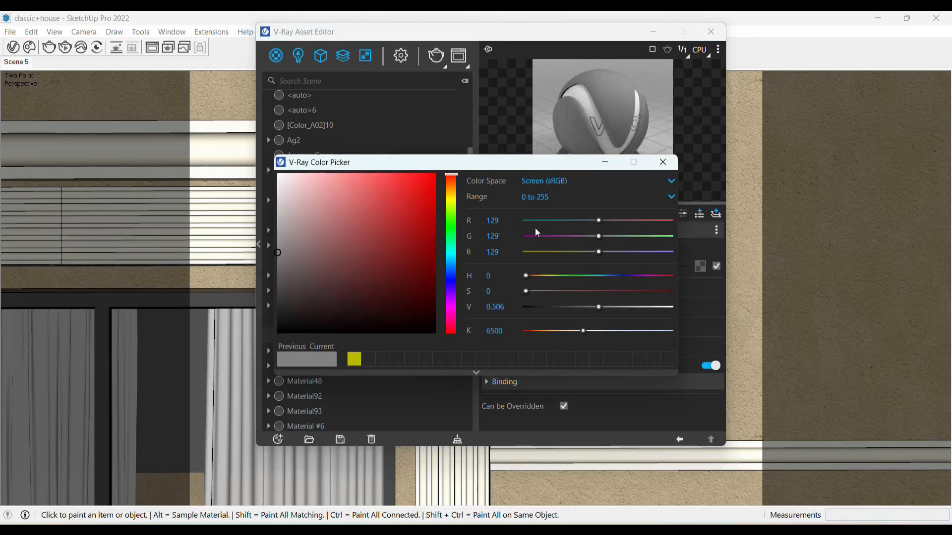
click(484, 531)
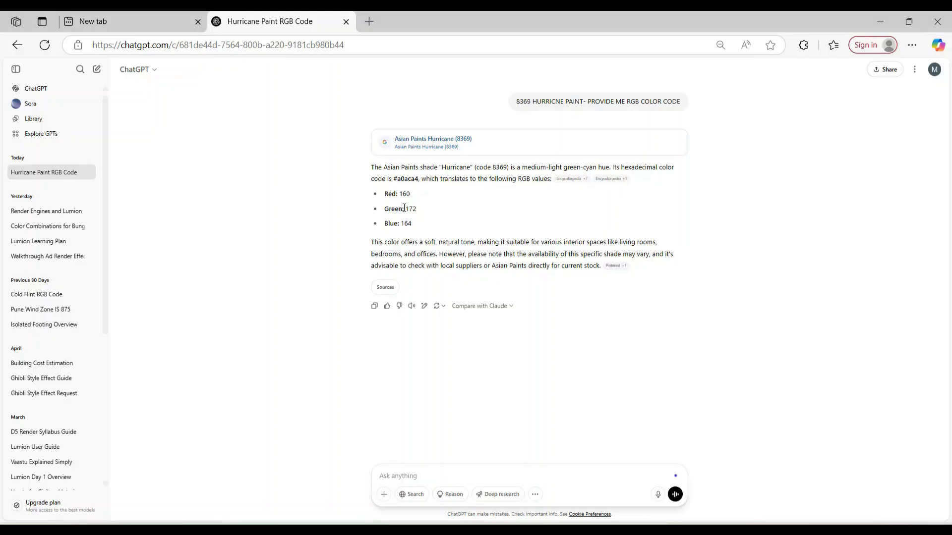
mouse_move(671, 529)
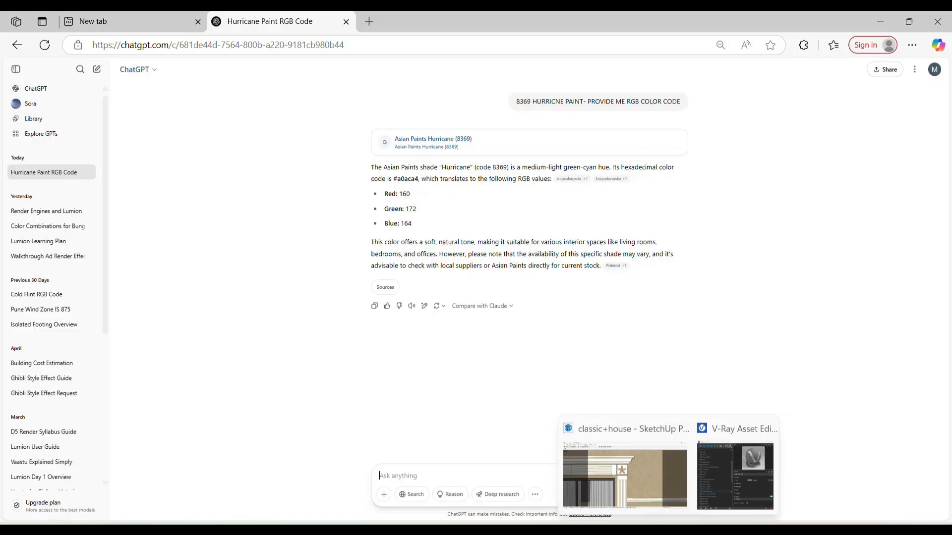
click(720, 478)
click(576, 267)
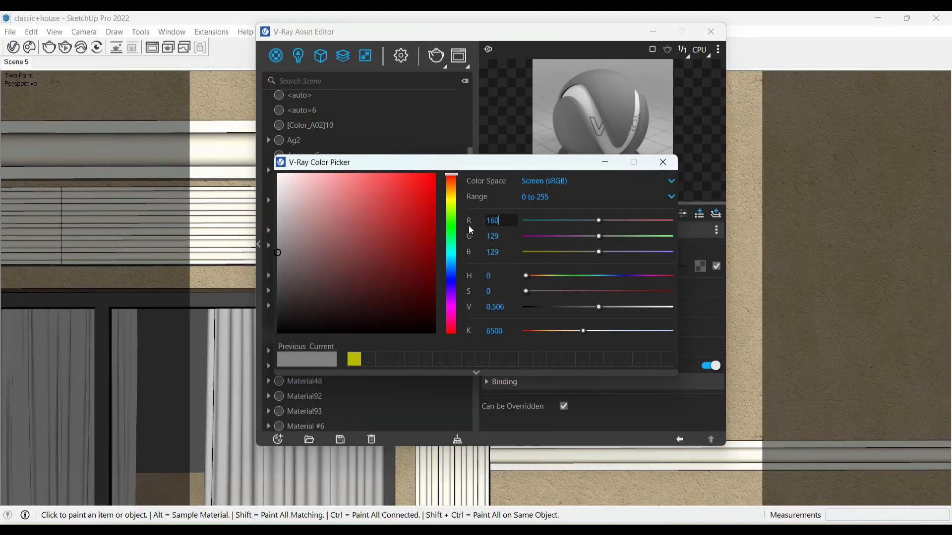
text(160)
key(Tab)
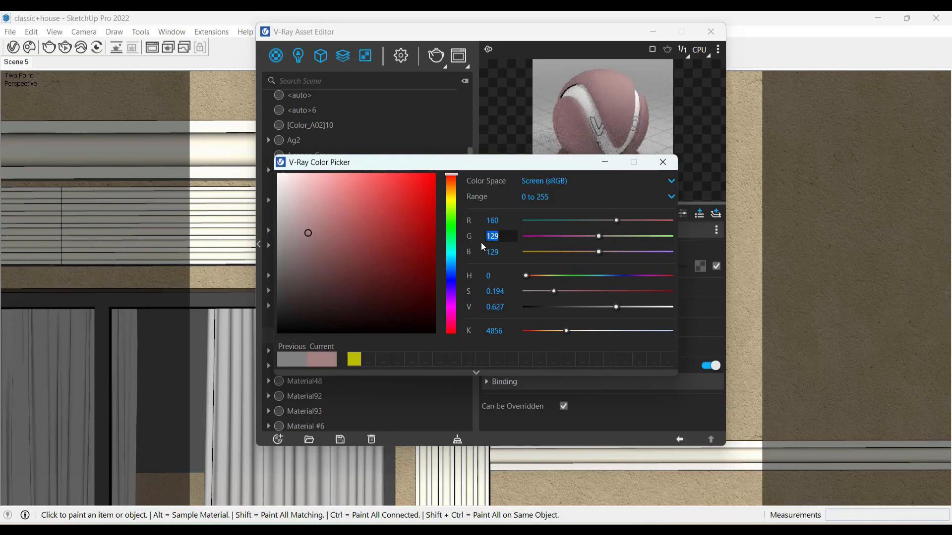
text(172)
key(Tab)
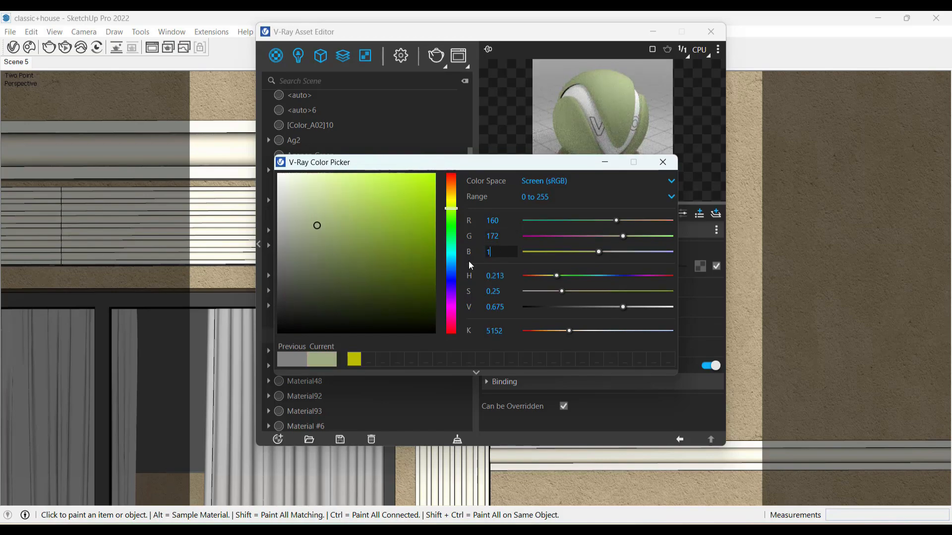
key(Return)
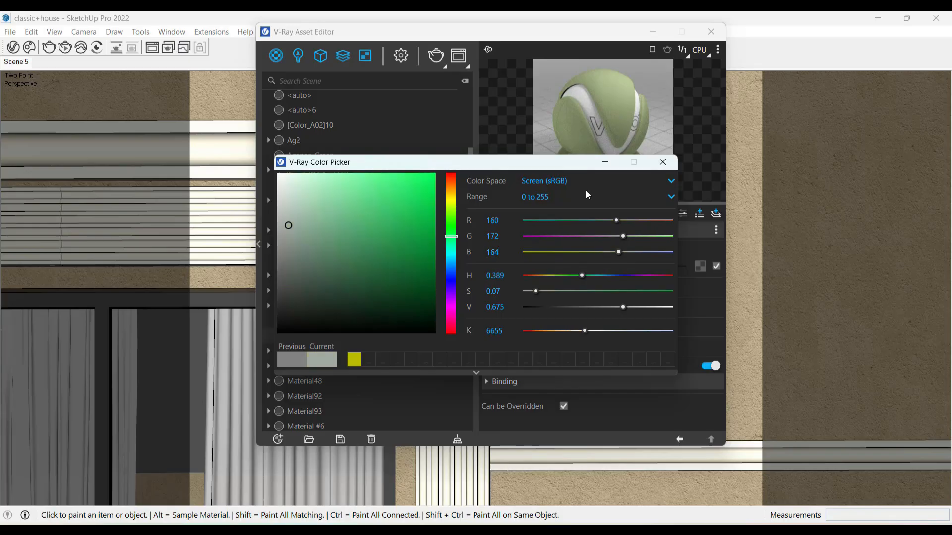
click(662, 163)
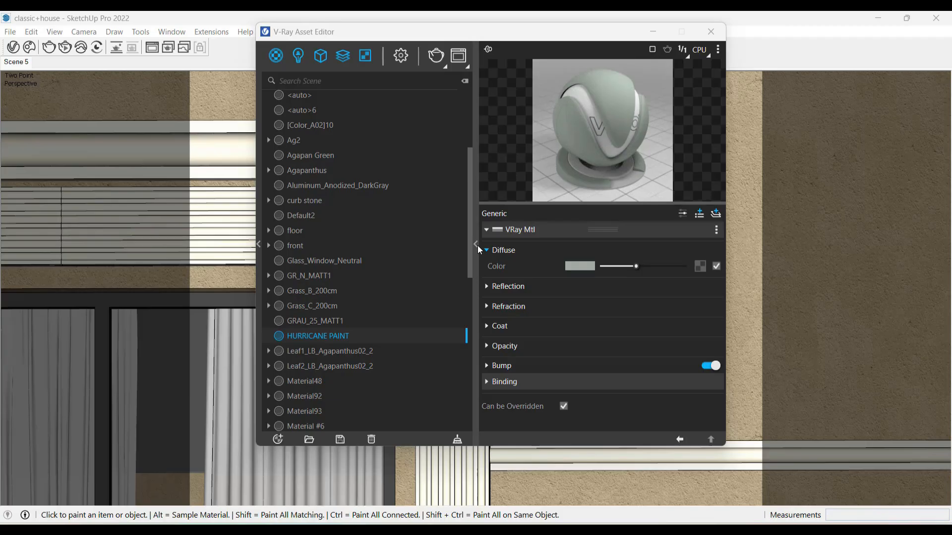
Try a light grey reflection color with a reflection glossiness of 0.78 on HURRICANE PAINT
click(495, 286)
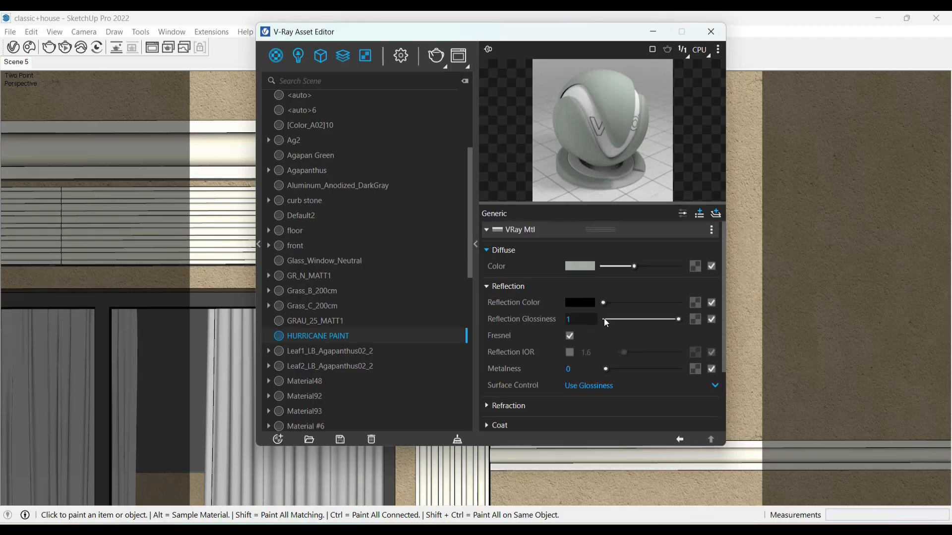
click(641, 303)
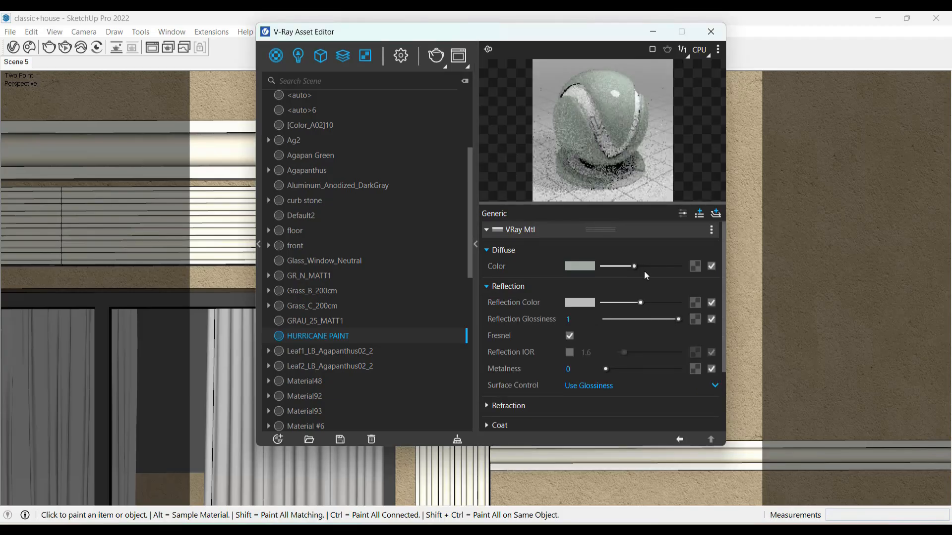
click(663, 320)
Preview HURRICANE PAINT on the Wall scene and set its reflection color to black and reflection glossiness to 0
click(718, 49)
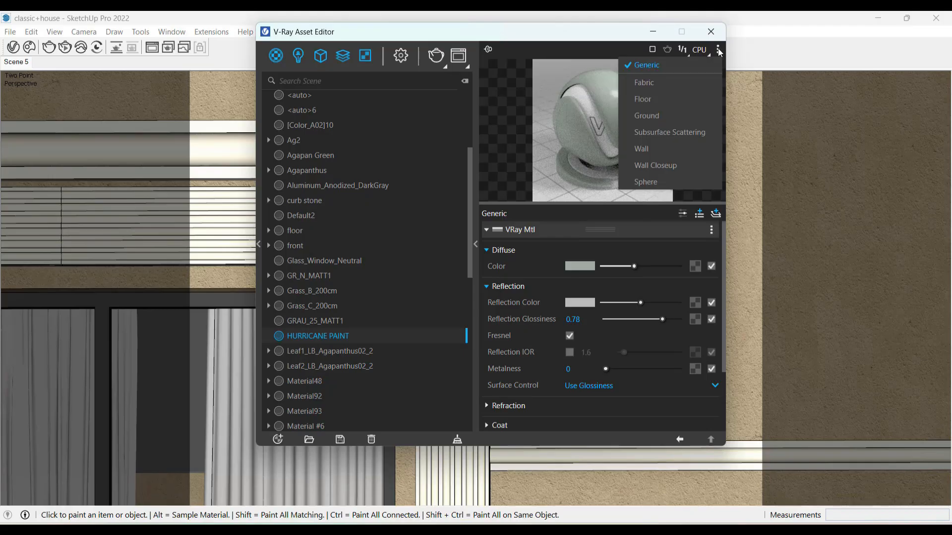
click(668, 144)
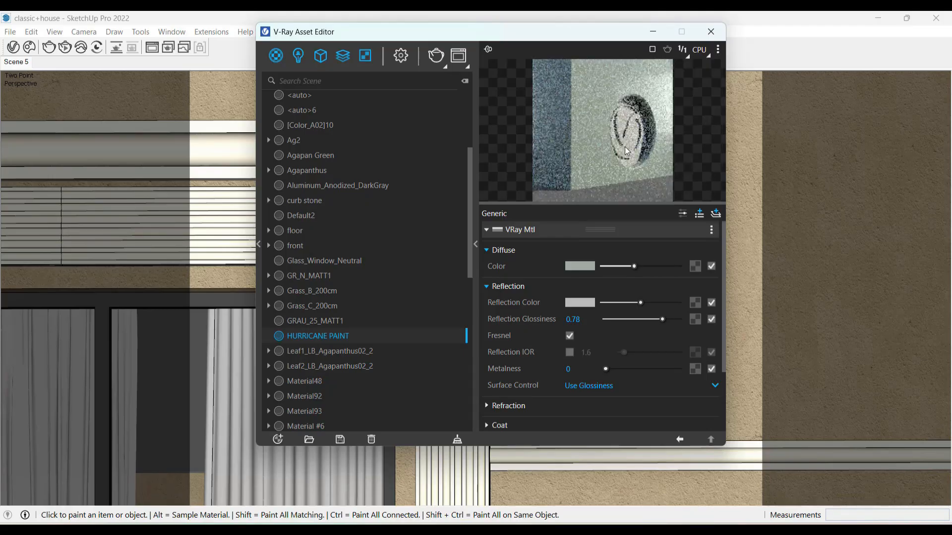
drag(634, 303, 605, 304)
click(661, 319)
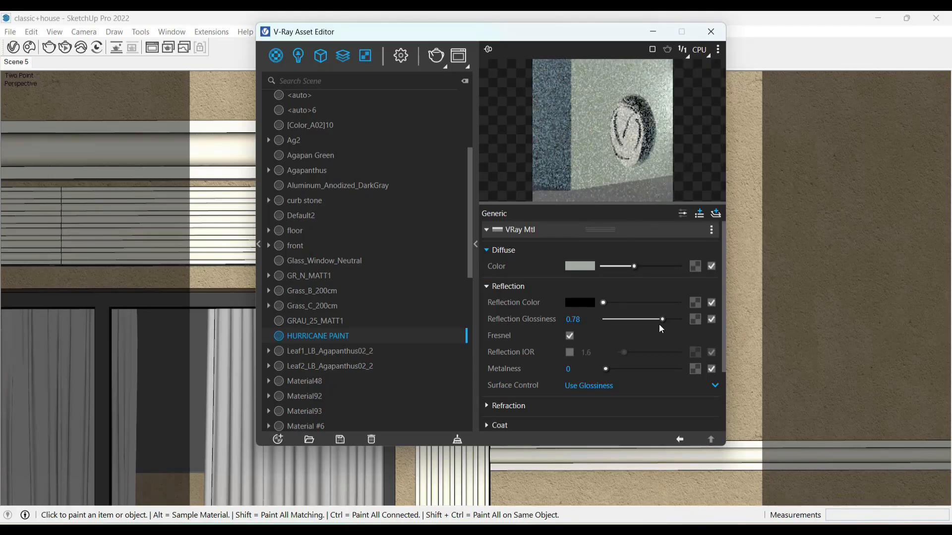
Try to paint the wall above the window cornice directly with HURRICANE PAINT
click(240, 91)
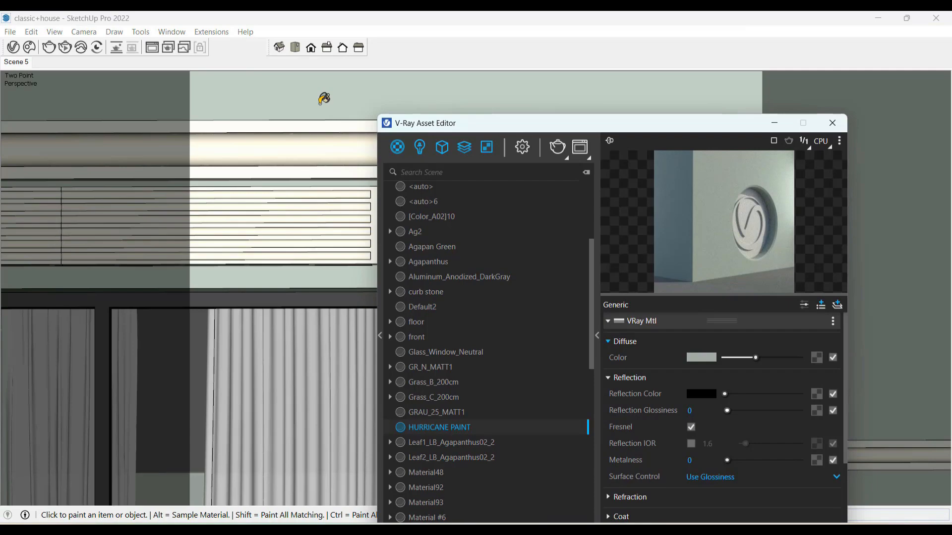
click(324, 100)
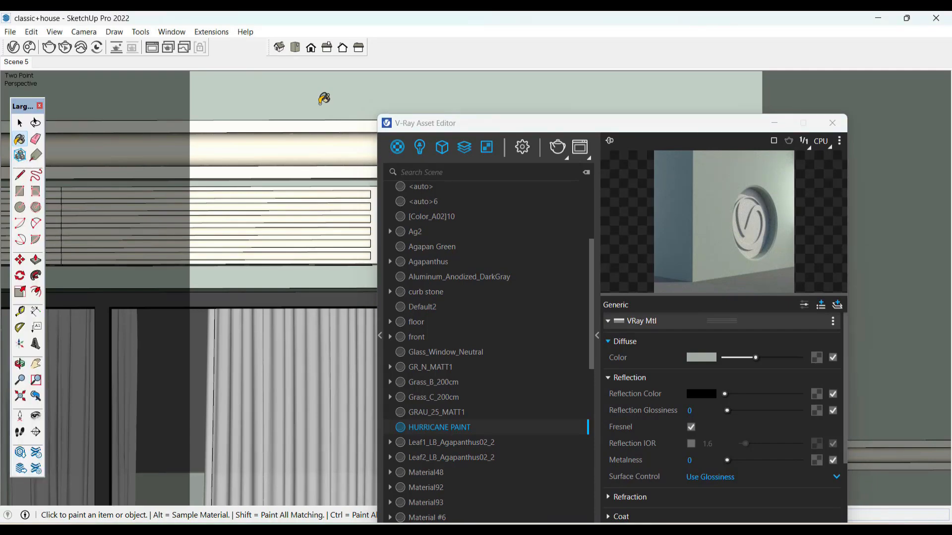
Sample the material of the beige wall and select all objects in the scene that use it
alt+click(328, 96)
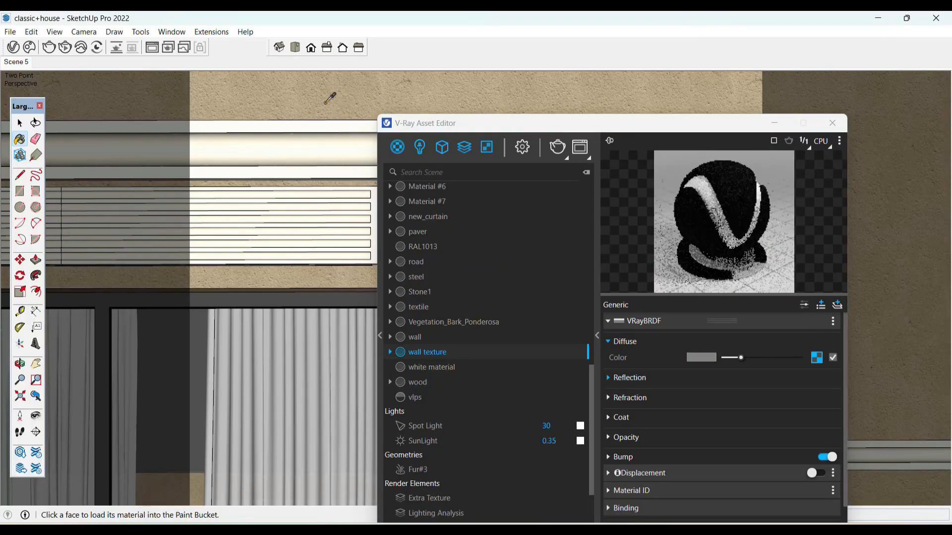
right_click(432, 356)
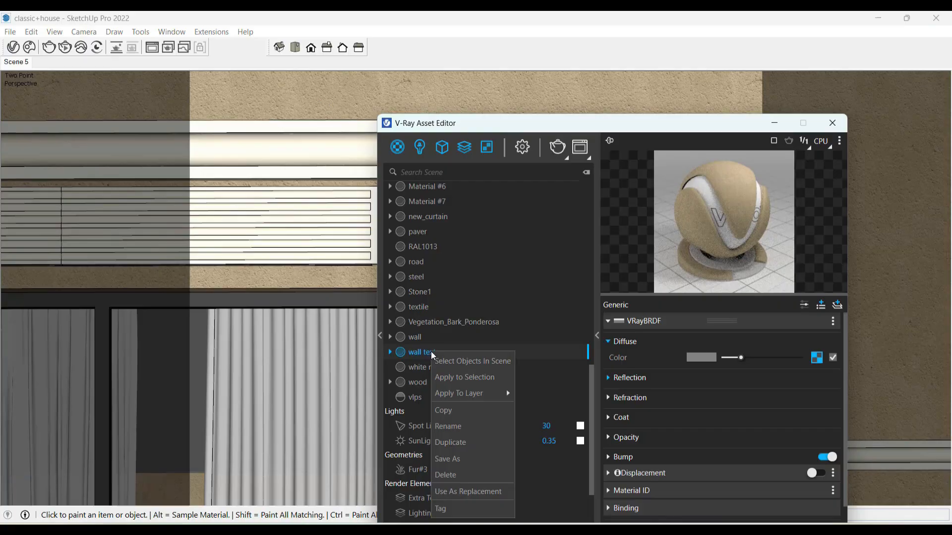
click(482, 362)
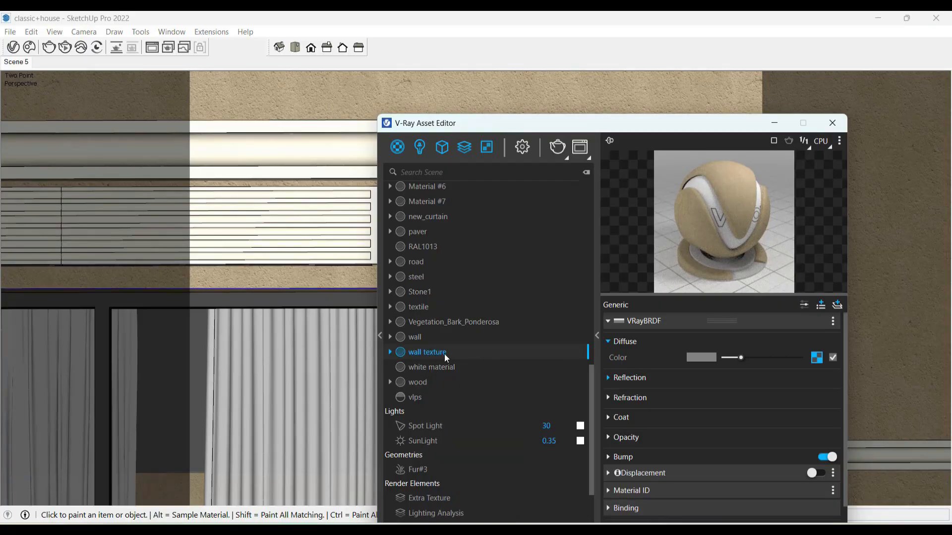
Search the scene assets for HURRICANE PAINT and apply it to the selected walls
scroll(438, 350, up, 4)
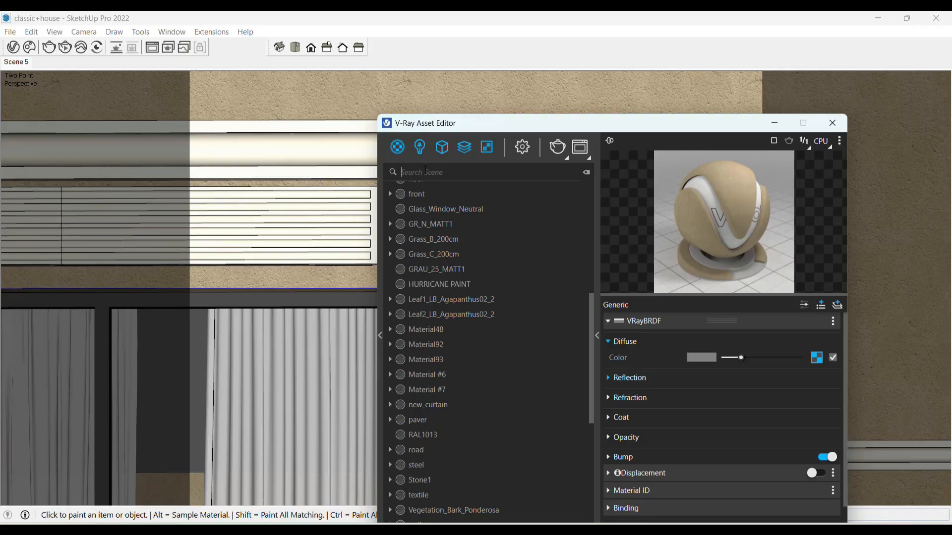
text(HU)
click(453, 218)
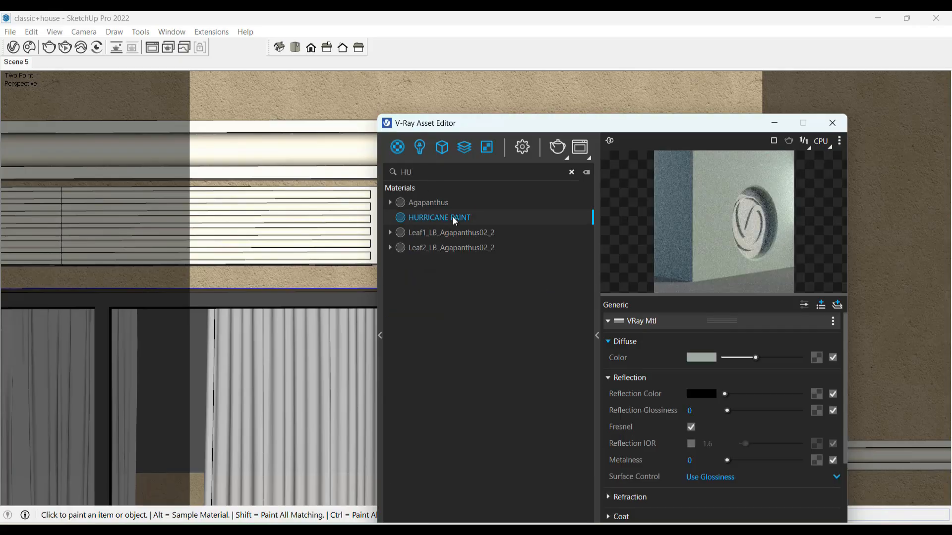
right_click(453, 217)
click(484, 245)
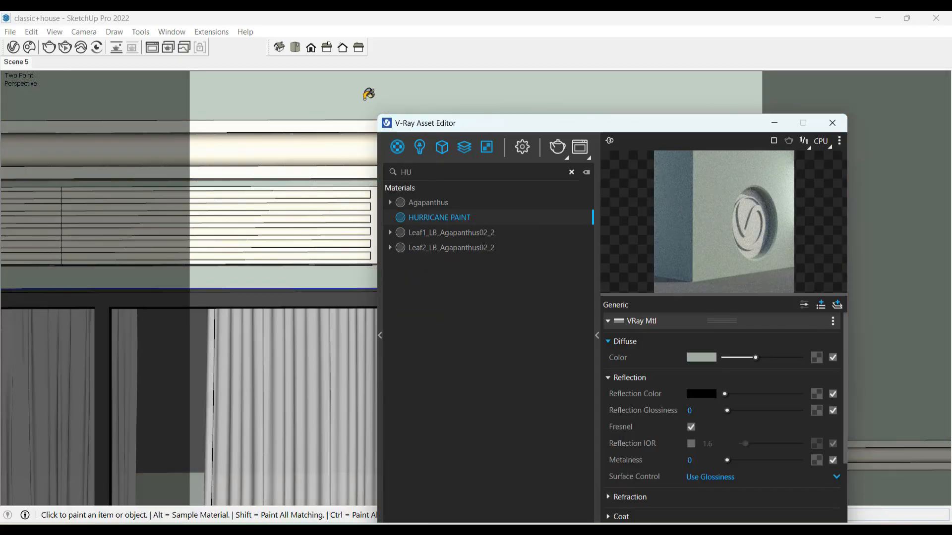
Switch to the color combination presentation in PowerPoint and view slide 30 full screen to read the trim shade code
click(478, 527)
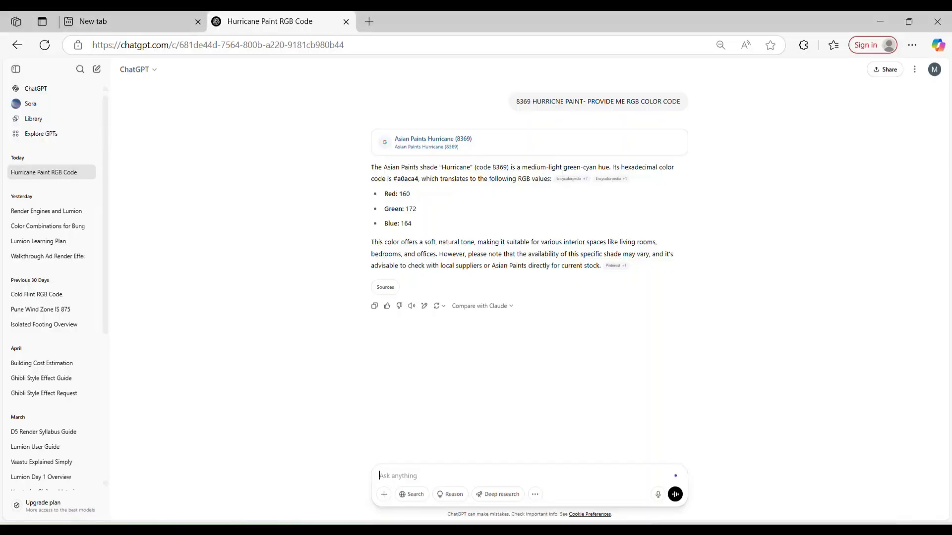
mouse_move(640, 528)
click(633, 501)
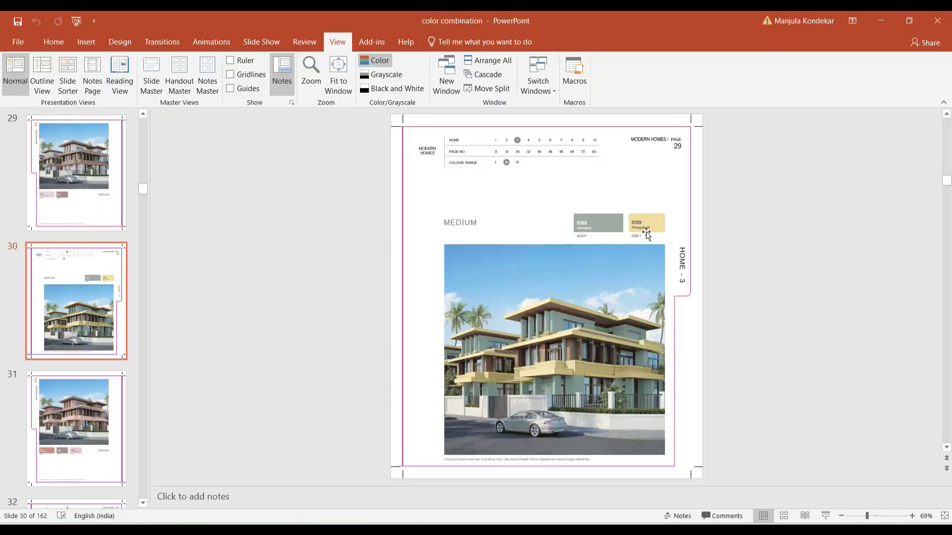
click(825, 516)
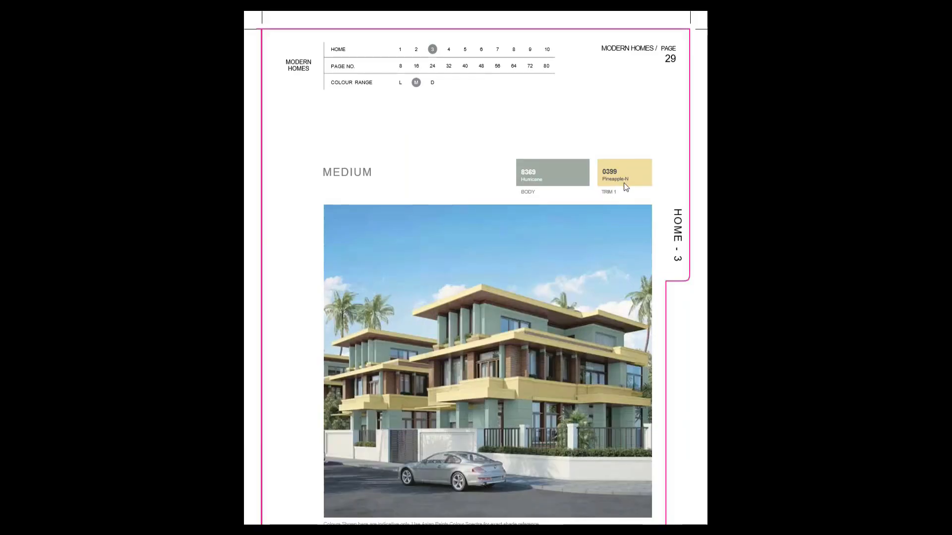
key(Escape)
Switch to ChatGPT and reuse the earlier prompt to ask for the RGB color code of 0399 PINEAPPLE
key(alt+Tab)
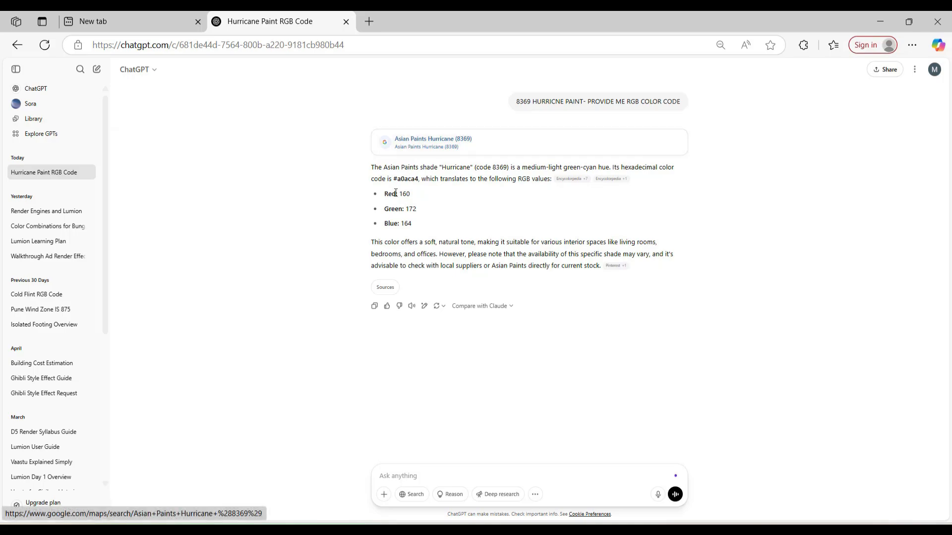
drag(517, 106, 683, 110)
key(ctrl+c)
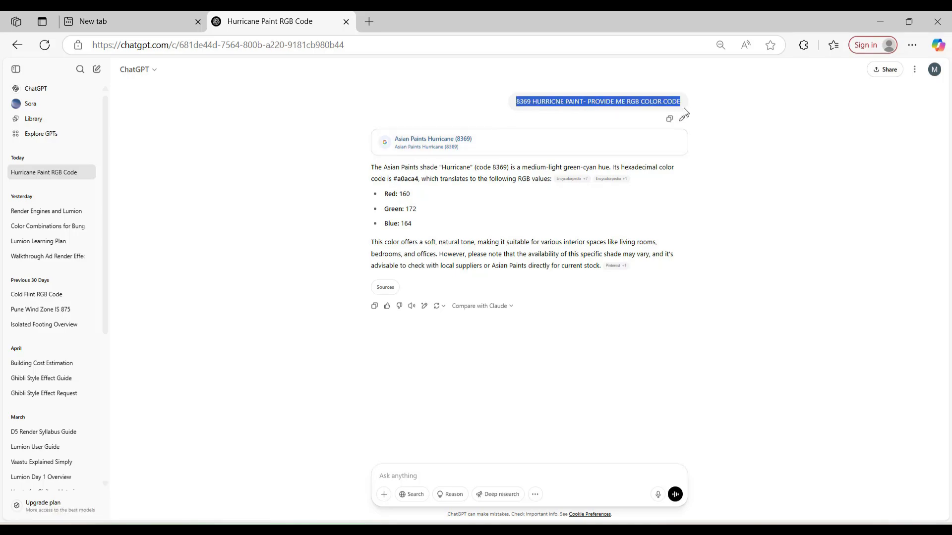
click(419, 475)
key(ctrl+v)
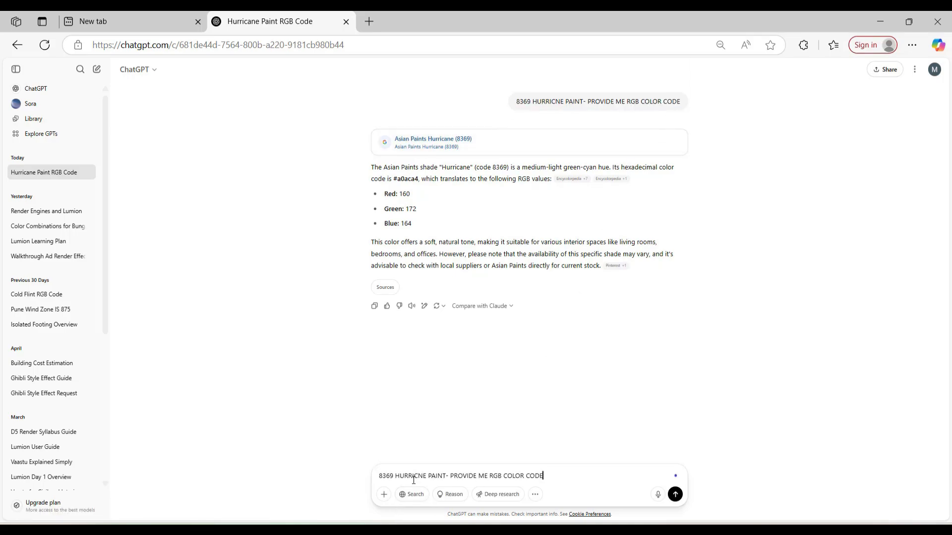
drag(445, 477, 371, 484)
text(0399)
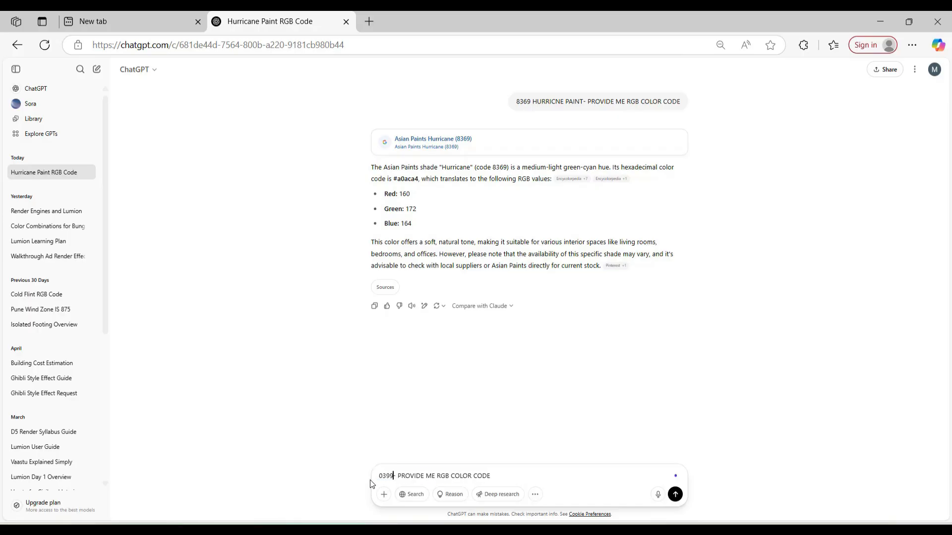
text( PINEAP)
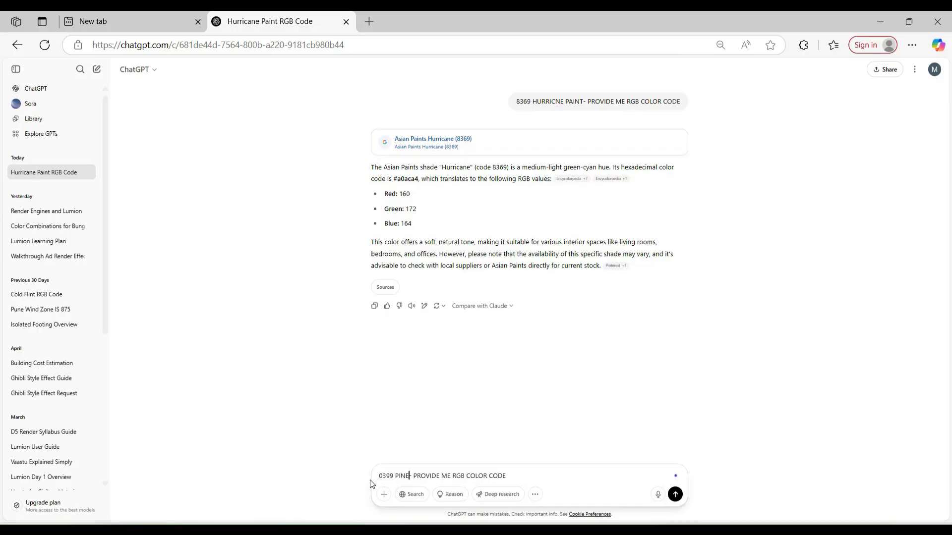
text(PLE)
key(Return)
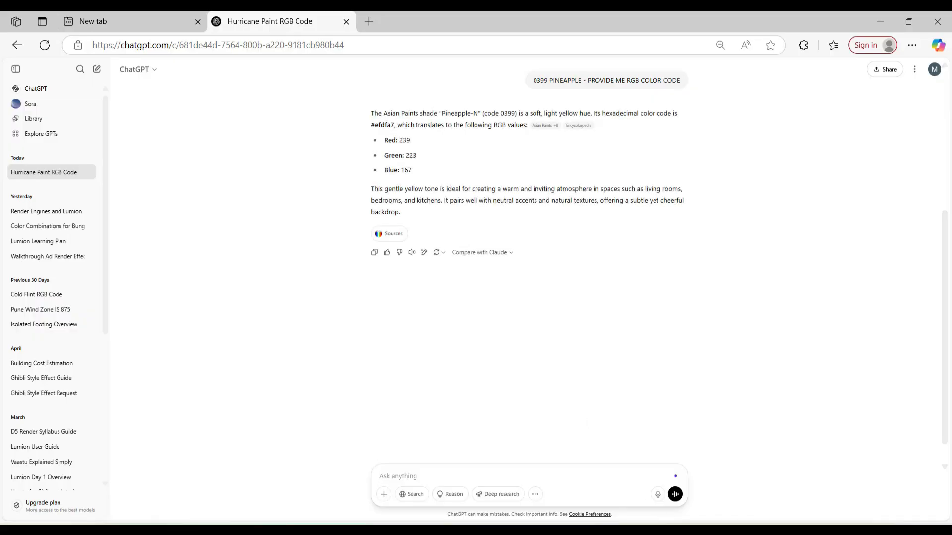
Return to the V-Ray Asset Editor, create a Generic material, clear the asset search and rename the material as PINEAPPLE
click(720, 486)
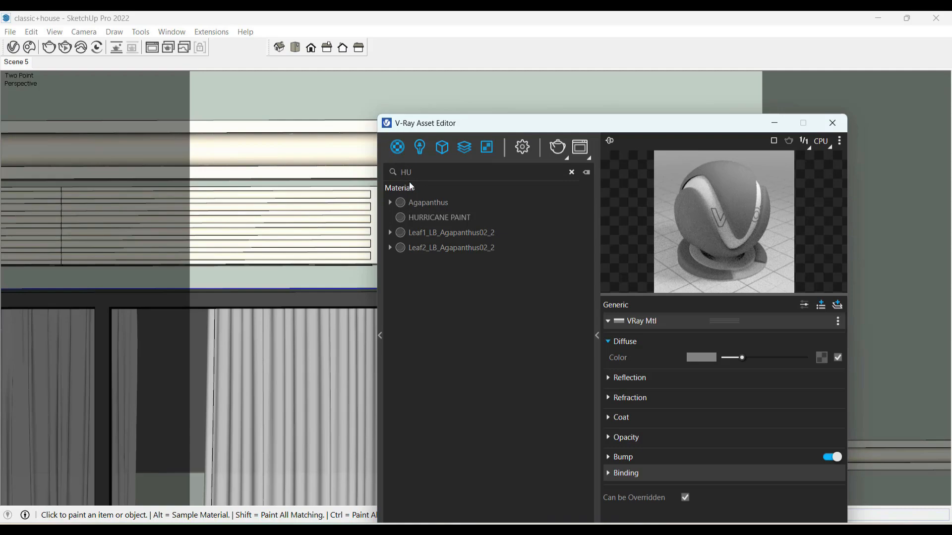
drag(409, 180, 387, 175)
key(BackSpace)
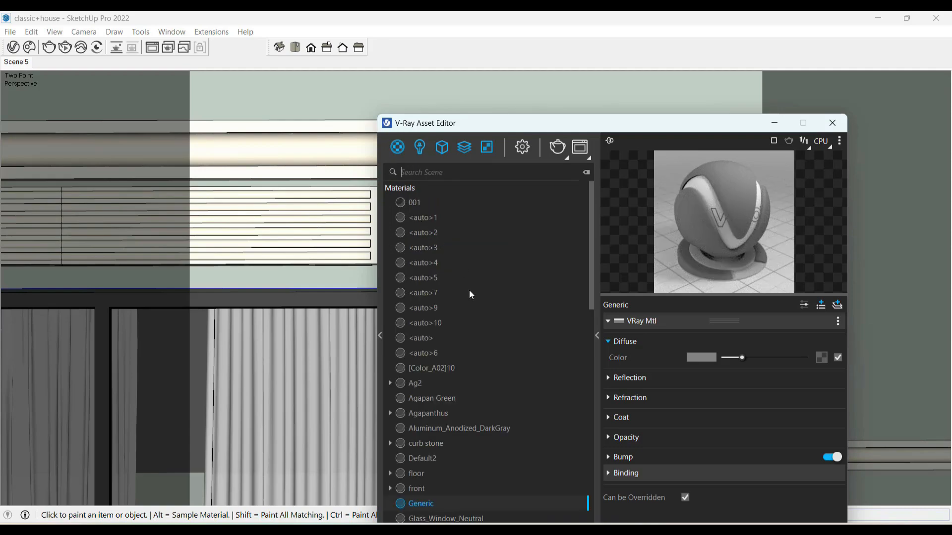
right_click(429, 507)
click(457, 412)
key(BackSpace)
text(PINEAPPLE)
key(Return)
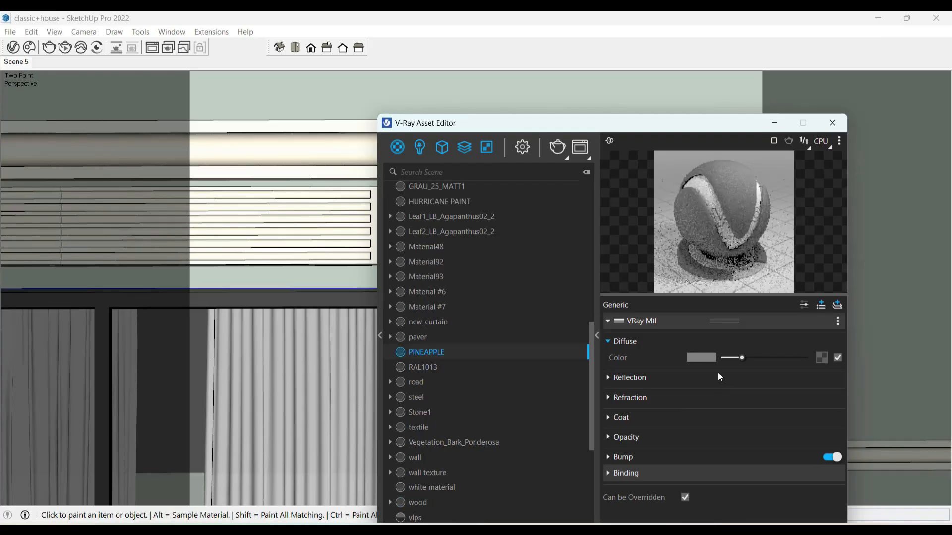
Edit the PINEAPPLE material's diffuse color with the 0 to 255 range and set its red value to 239
click(706, 358)
click(539, 196)
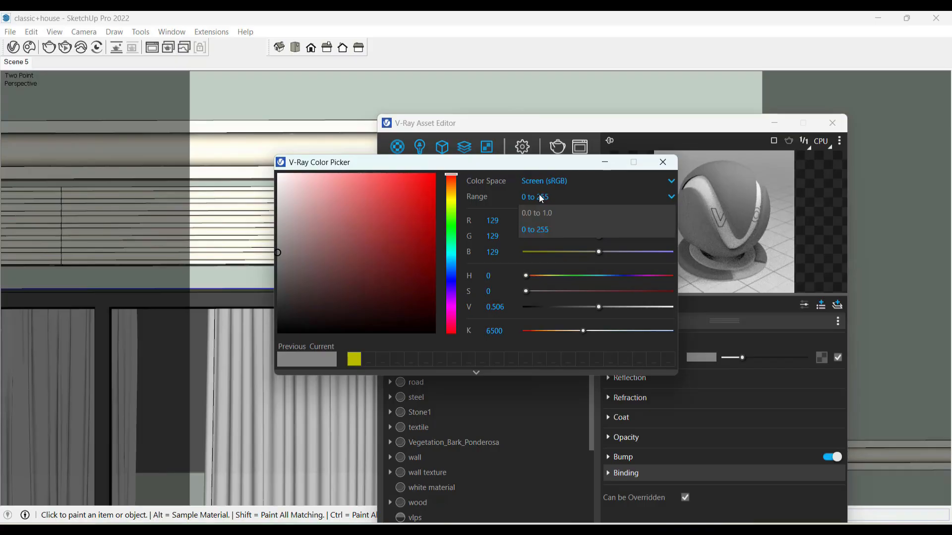
click(537, 228)
mouse_move(500, 221)
mouse_down()
mouse_move(454, 236)
mouse_move(443, 257)
mouse_up()
text(239)
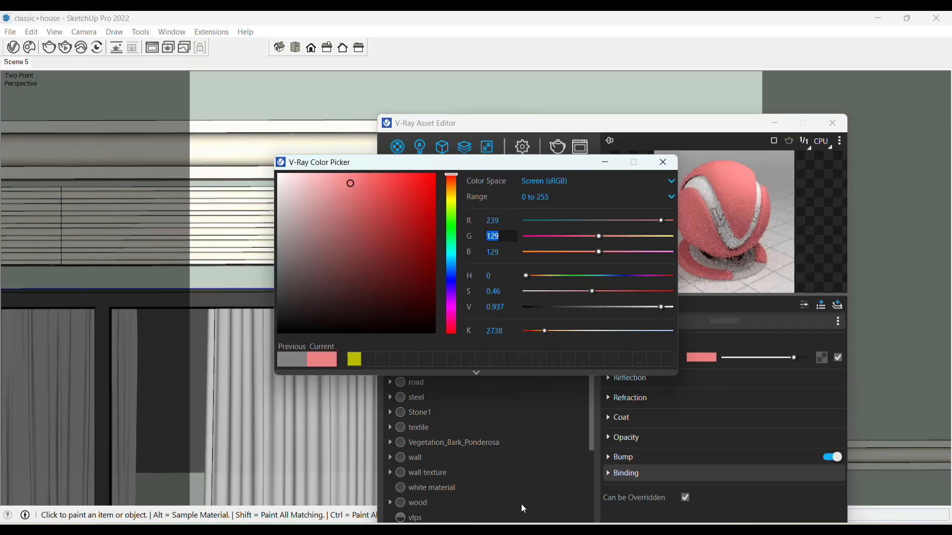
Check the shade's RGB code in ChatGPT and set the diffuse color's green to 223 and blue to 167
click(523, 529)
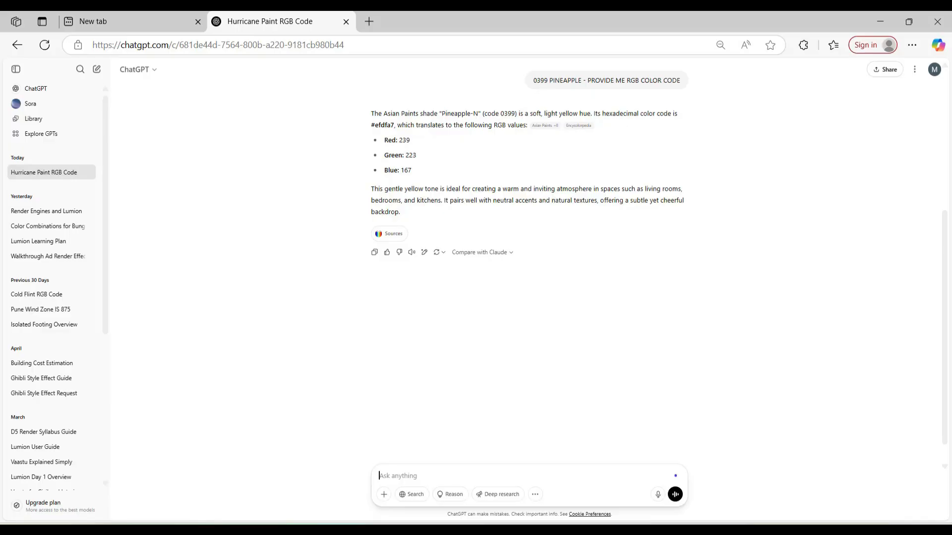
click(669, 530)
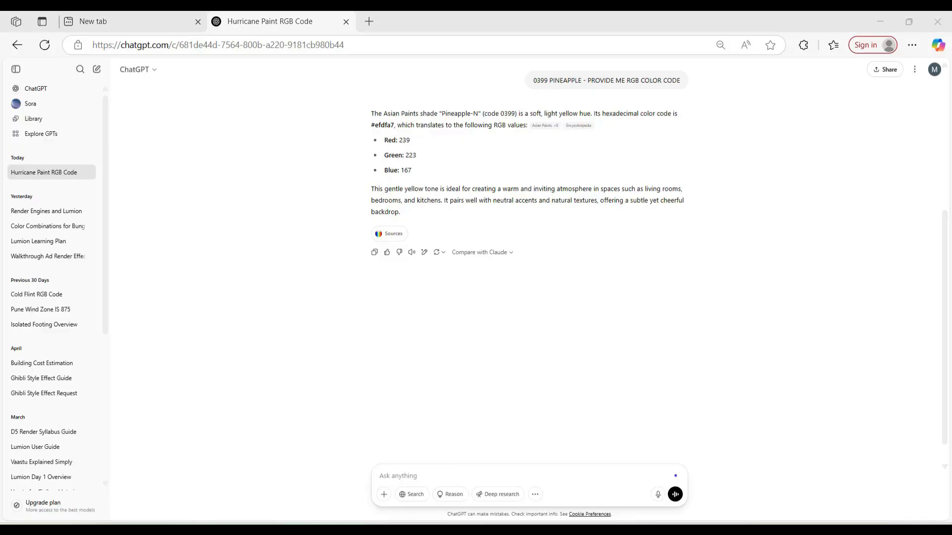
click(733, 474)
click(701, 358)
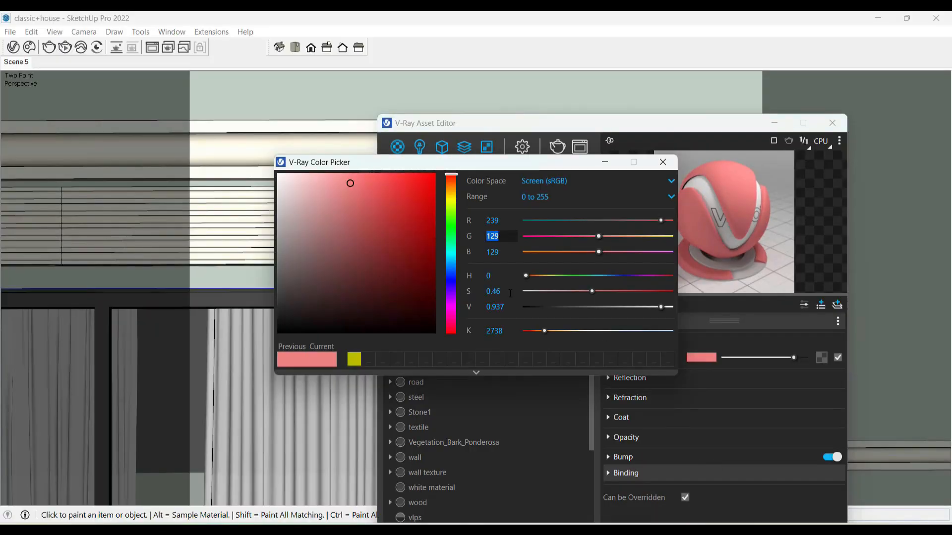
text(223)
key(Tab)
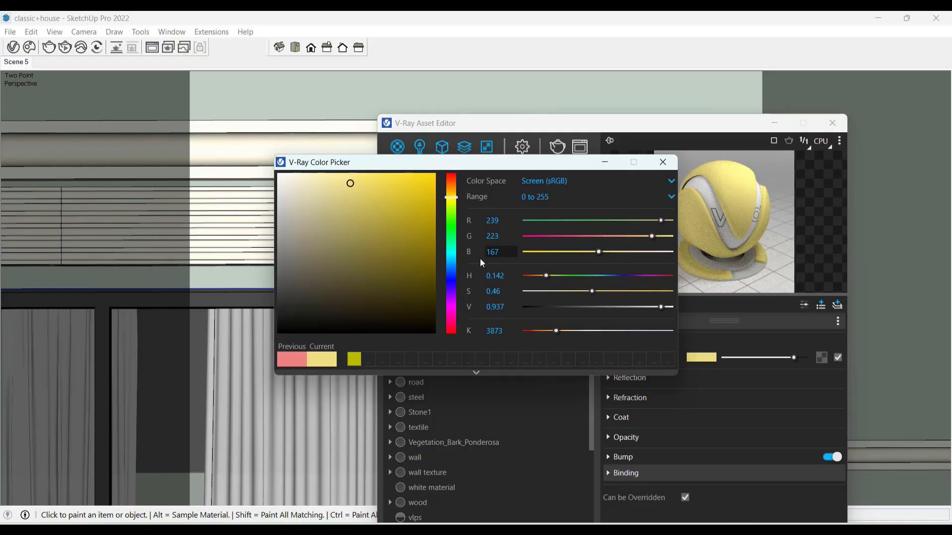
key(Return)
Compare the diffuse color with the RGB code in ChatGPT, minimize the browser and close the color picker
key(alt+Tab)
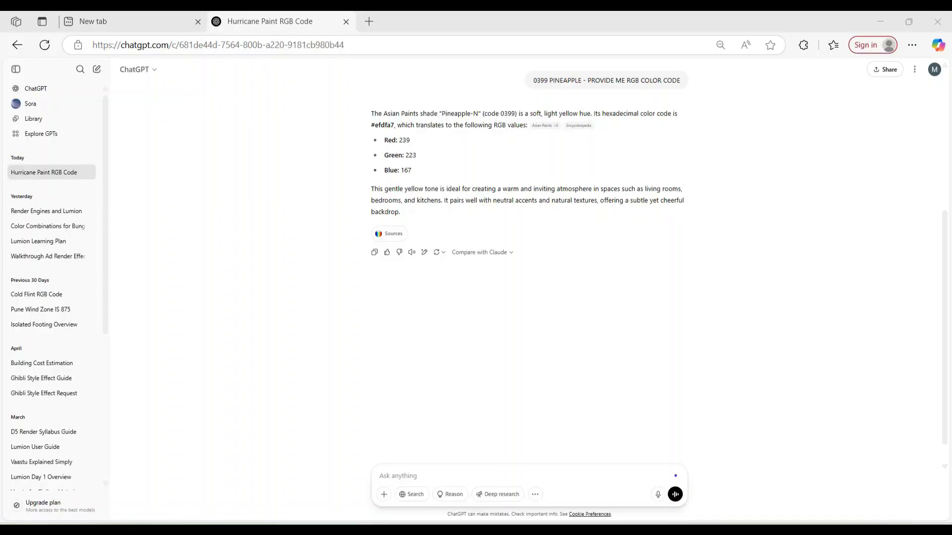
mouse_move(644, 516)
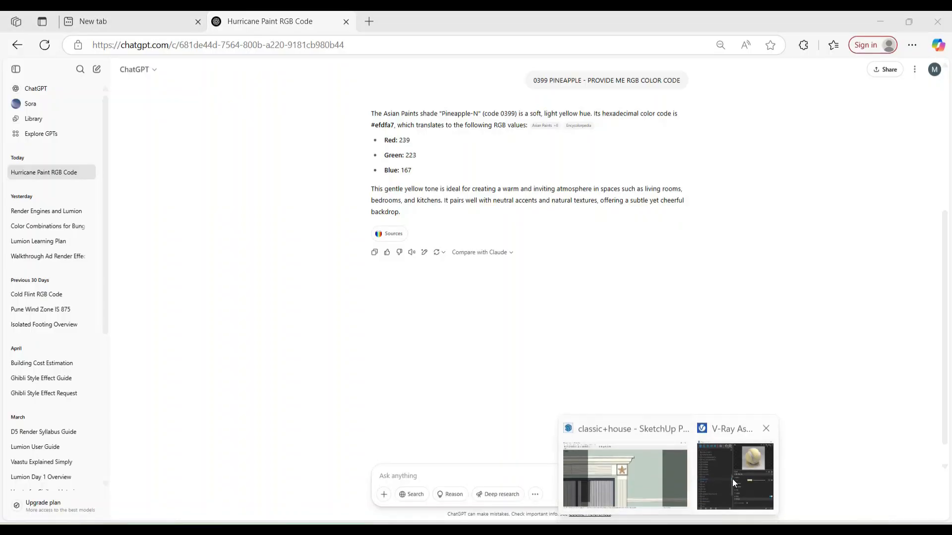
click(733, 479)
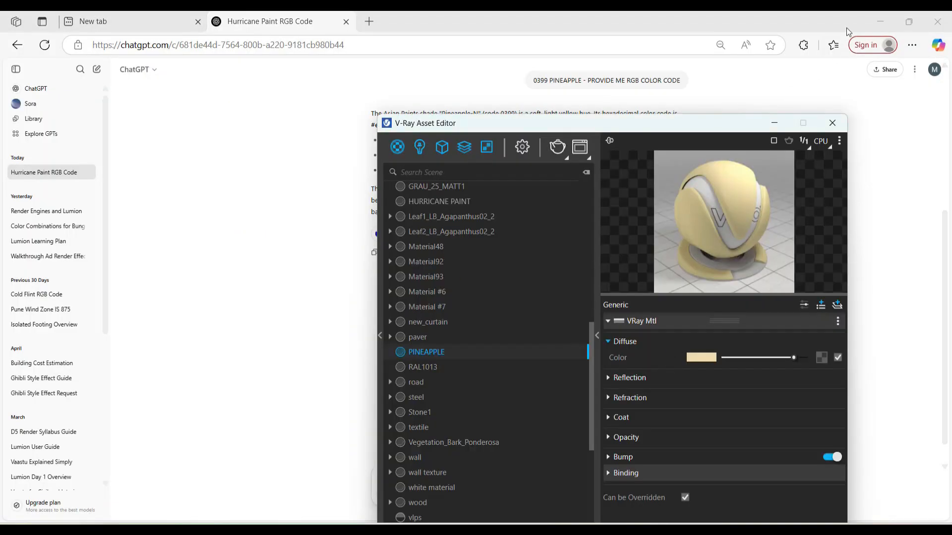
click(880, 21)
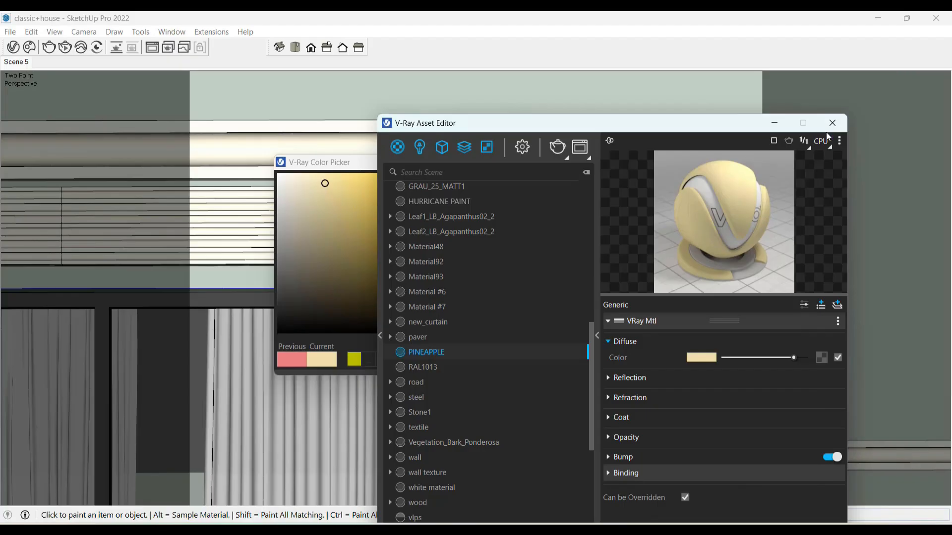
click(369, 163)
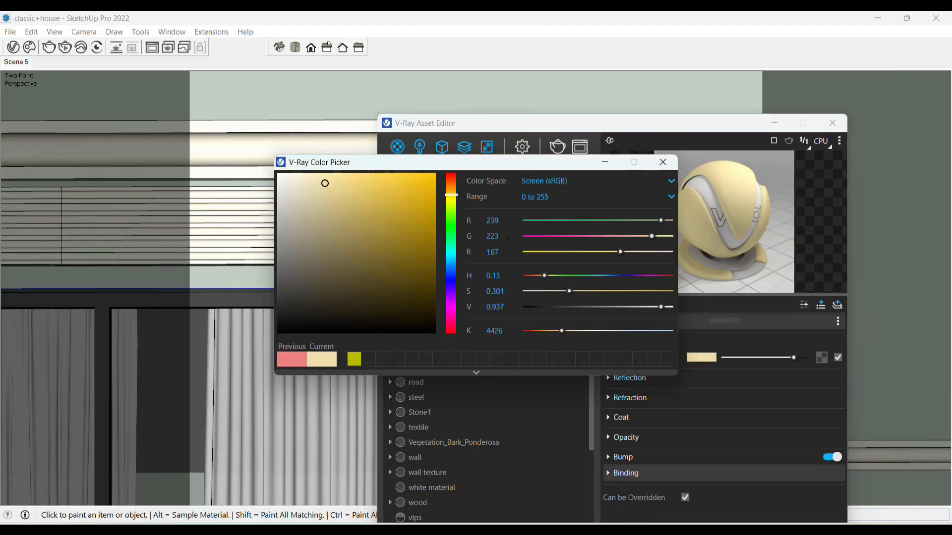
click(663, 164)
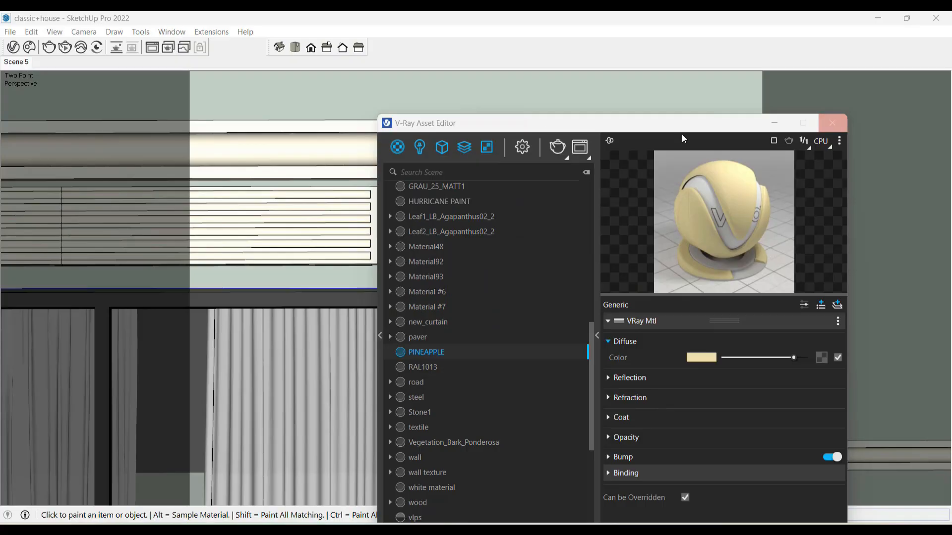
Sample the cornice trim's RAL1013 material and select all objects in the scene that use it
click(363, 100)
key(ctrl+z)
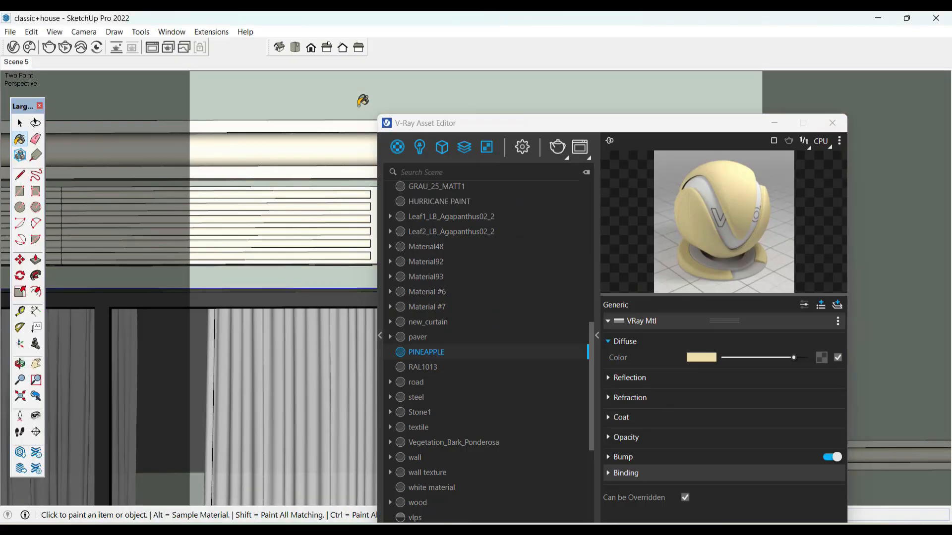
alt+click(353, 132)
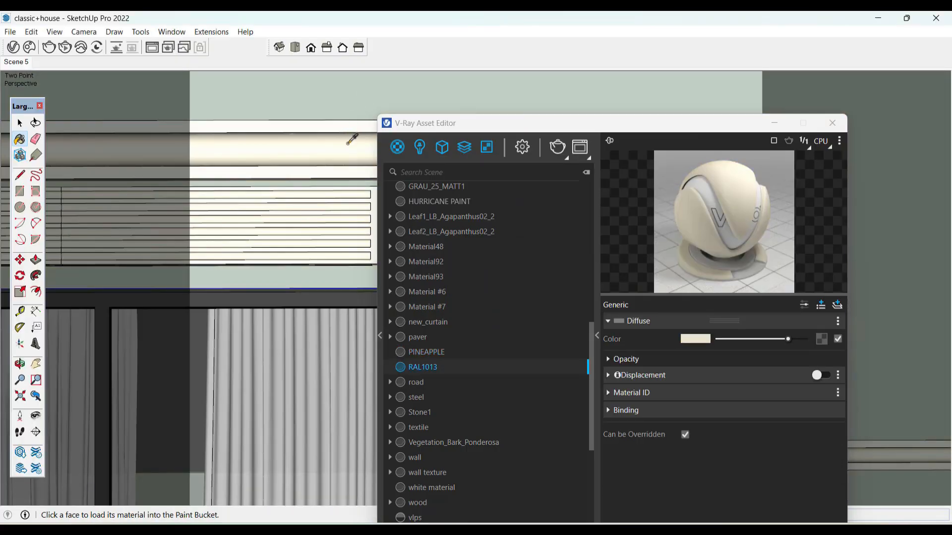
right_click(428, 367)
click(474, 209)
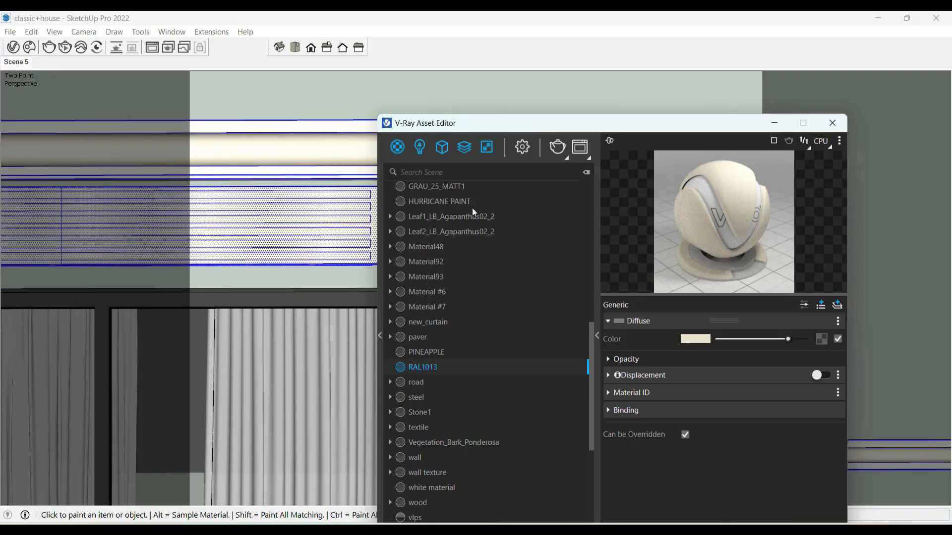
Search the scene assets for PINE and apply the PINEAPPLE material to the selected trim
click(441, 171)
text(PINE)
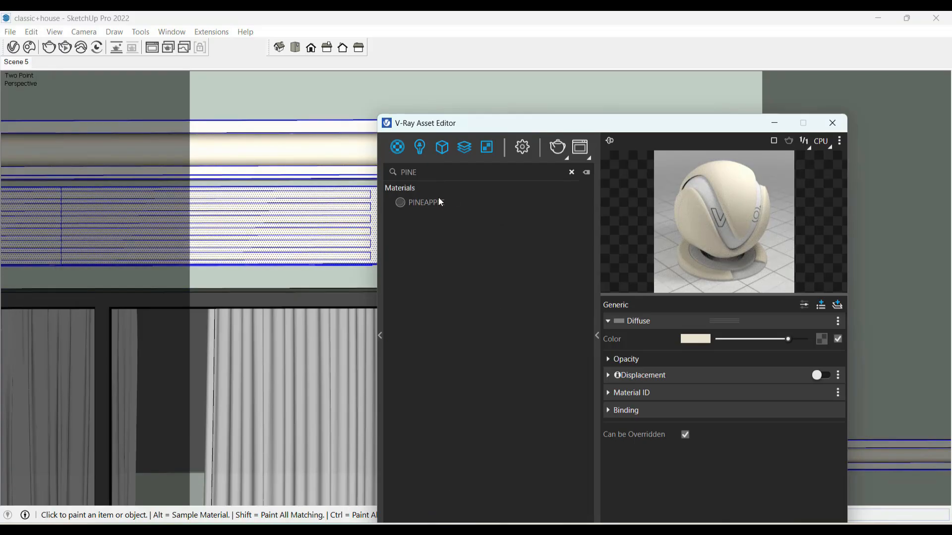
click(439, 202)
right_click(439, 206)
click(476, 231)
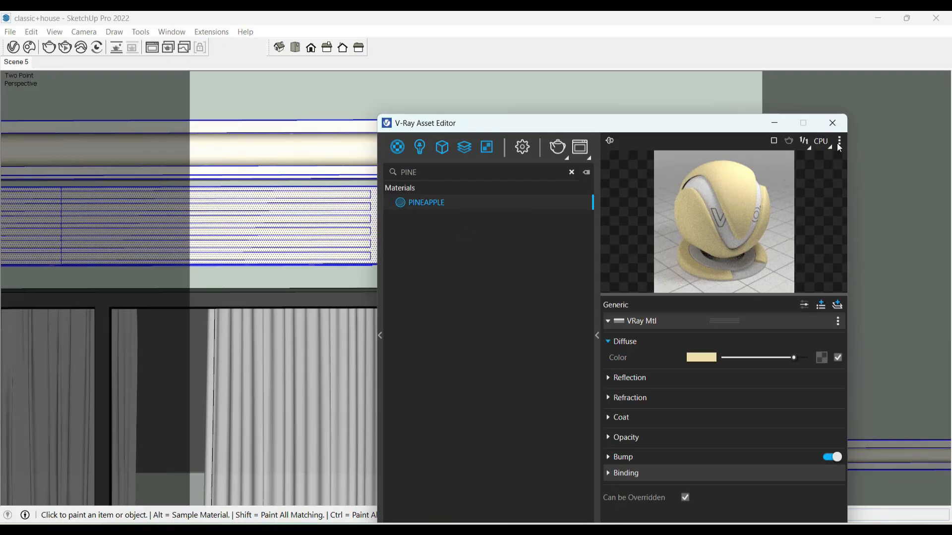
Close the V-Ray Asset Editor, return to the Scene 5 view of the house and clear the selection
click(837, 123)
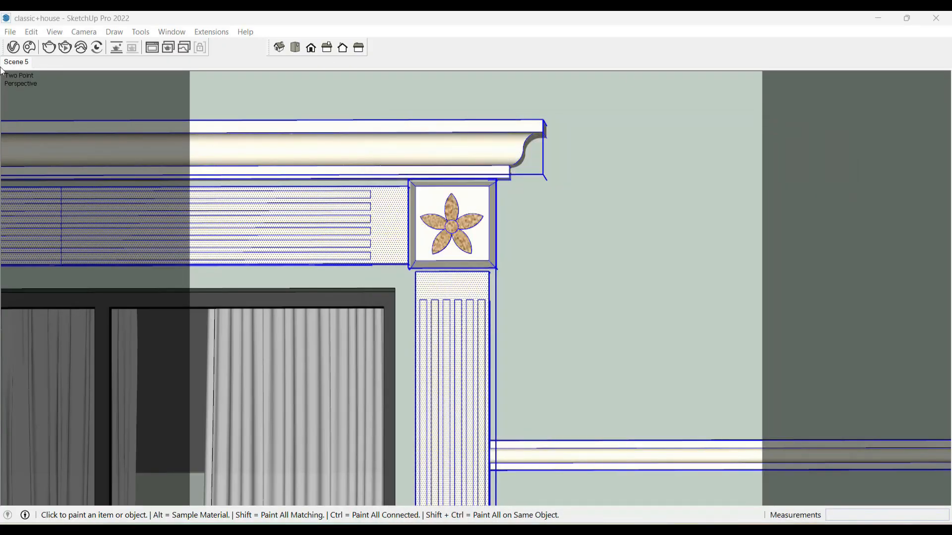
click(22, 66)
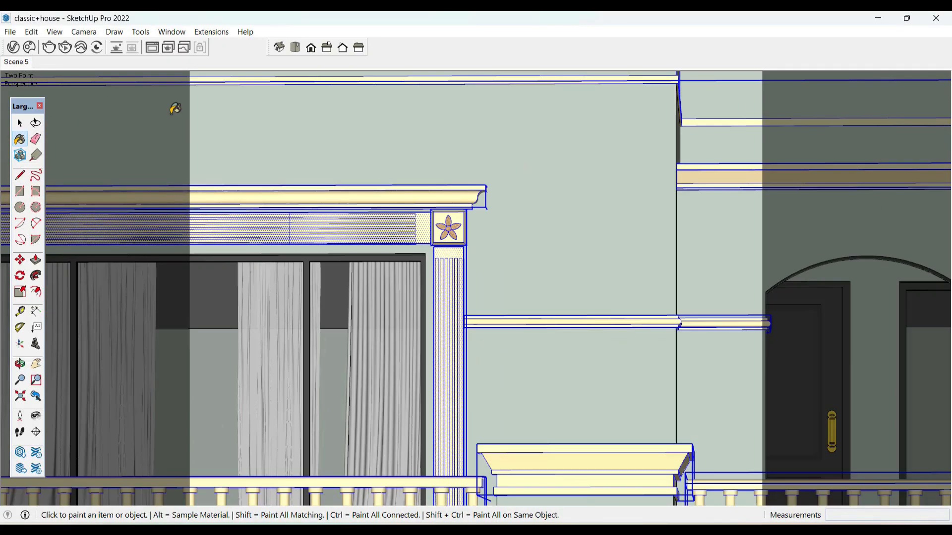
key(space)
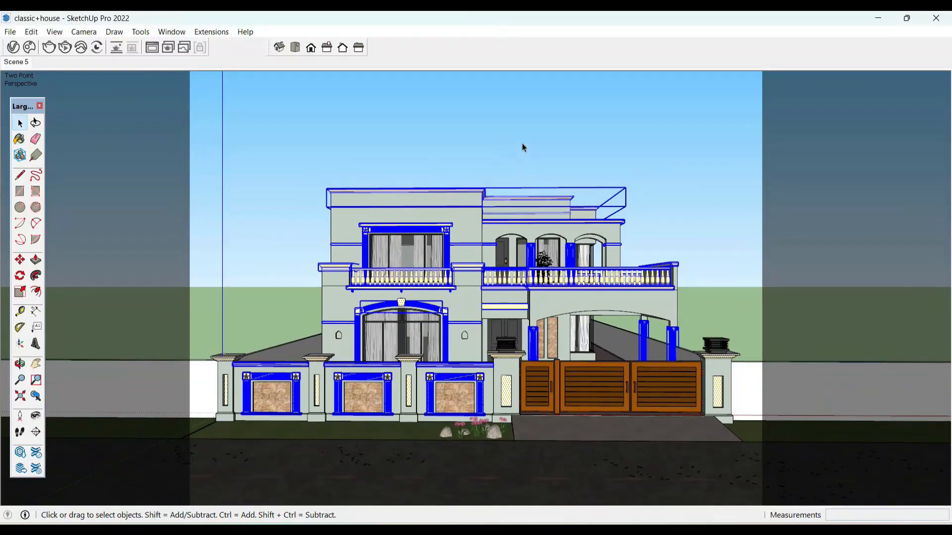
click(523, 143)
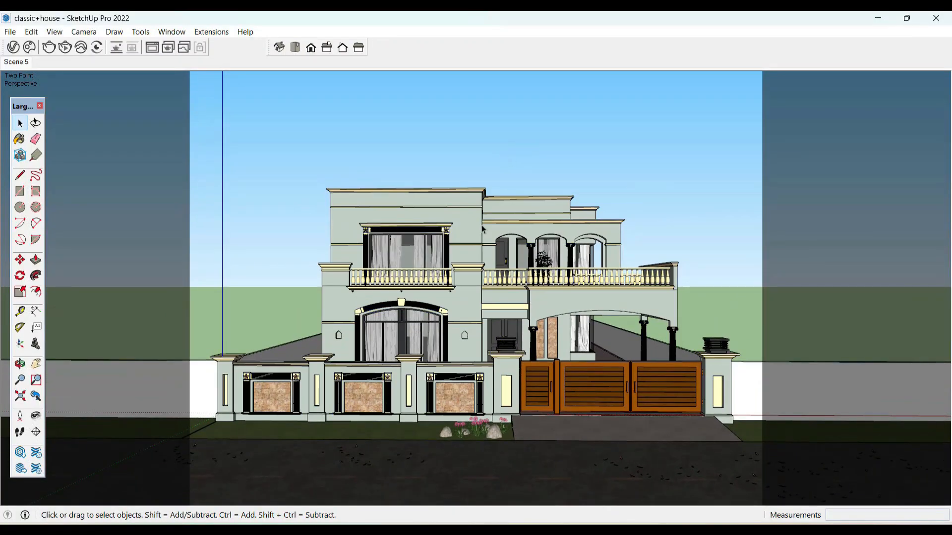
Show the Default Tray, turn off edge display in the current style's edge settings and close the tray
click(177, 36)
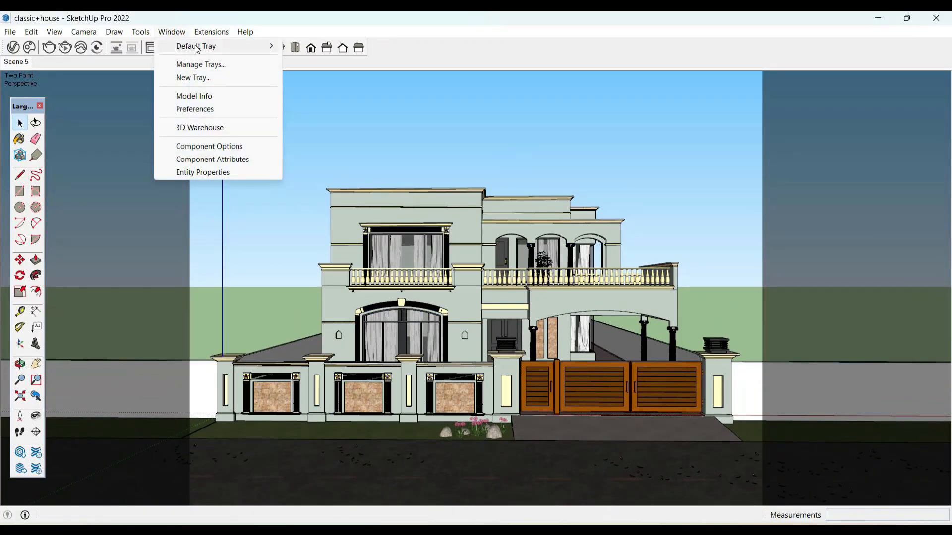
mouse_move(213, 43)
click(319, 44)
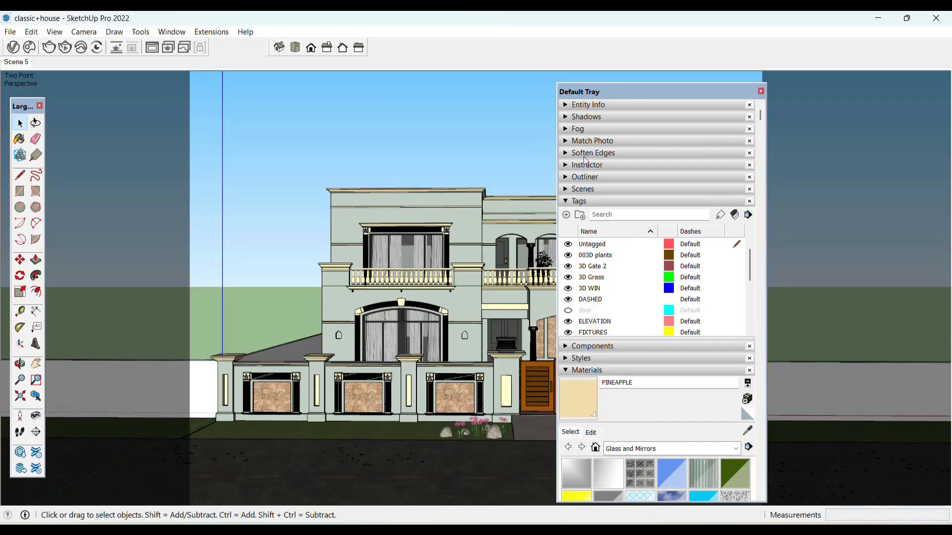
click(571, 201)
click(569, 226)
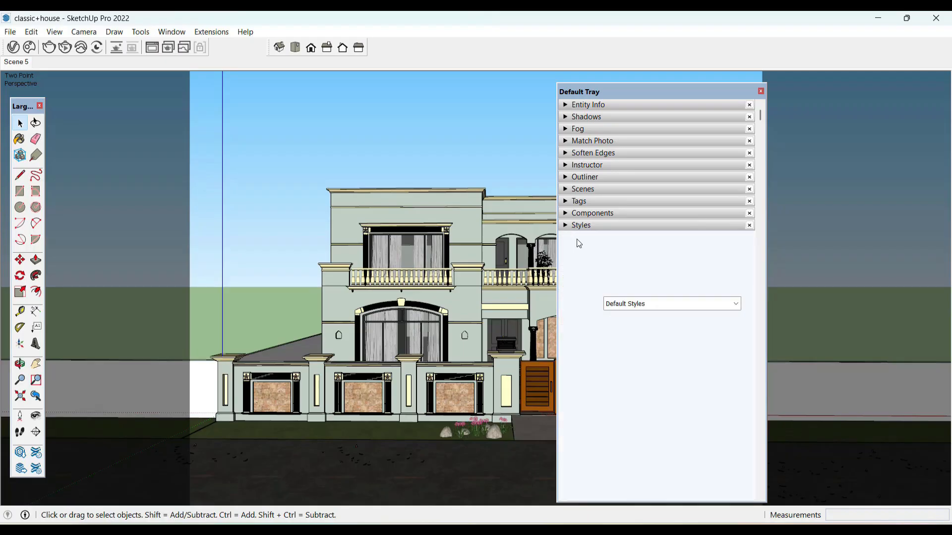
click(591, 288)
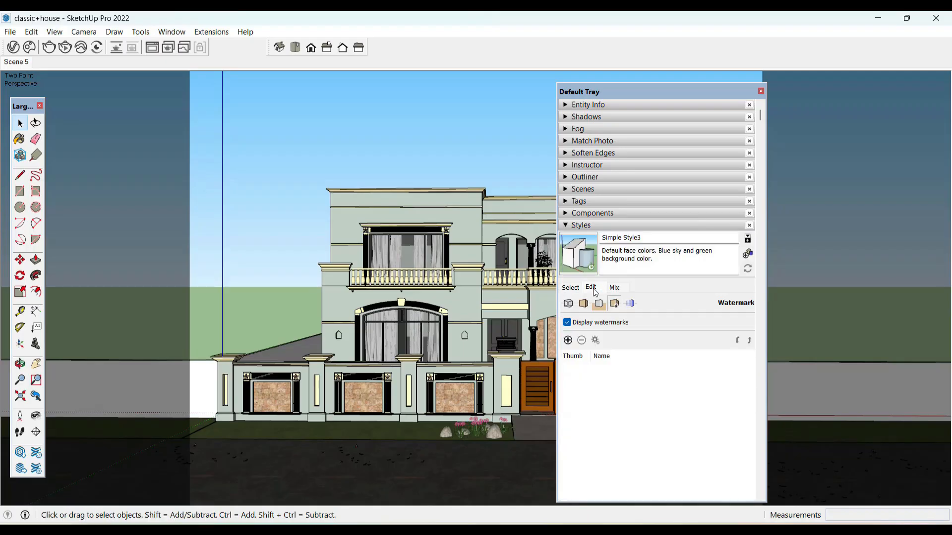
click(568, 304)
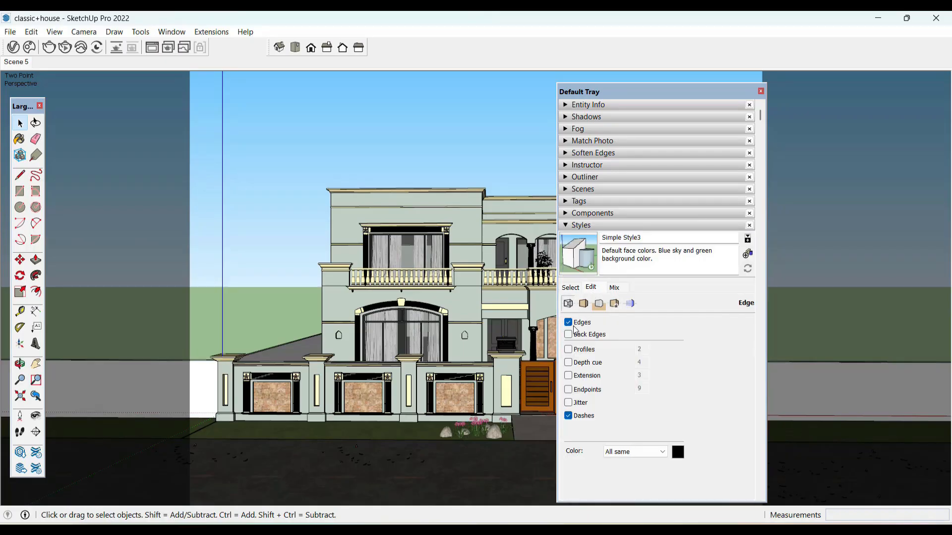
click(568, 322)
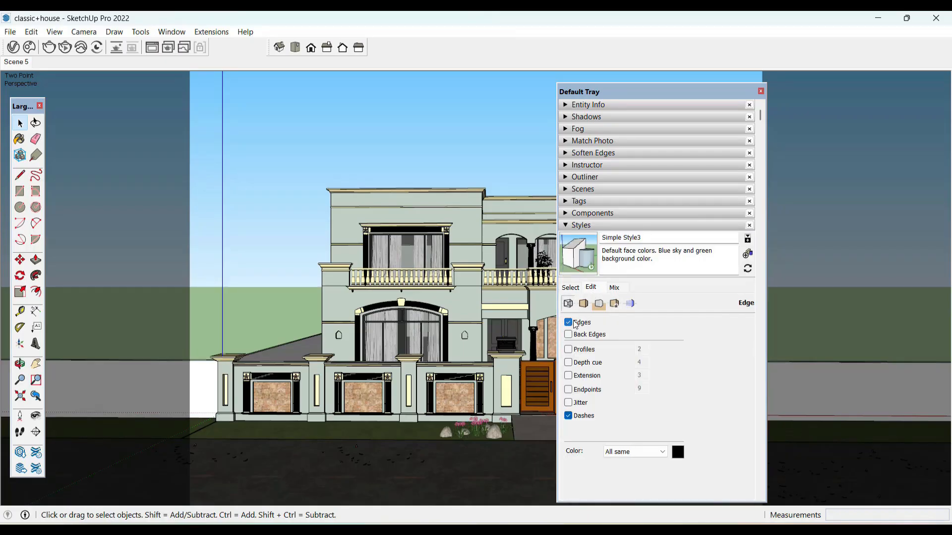
click(760, 91)
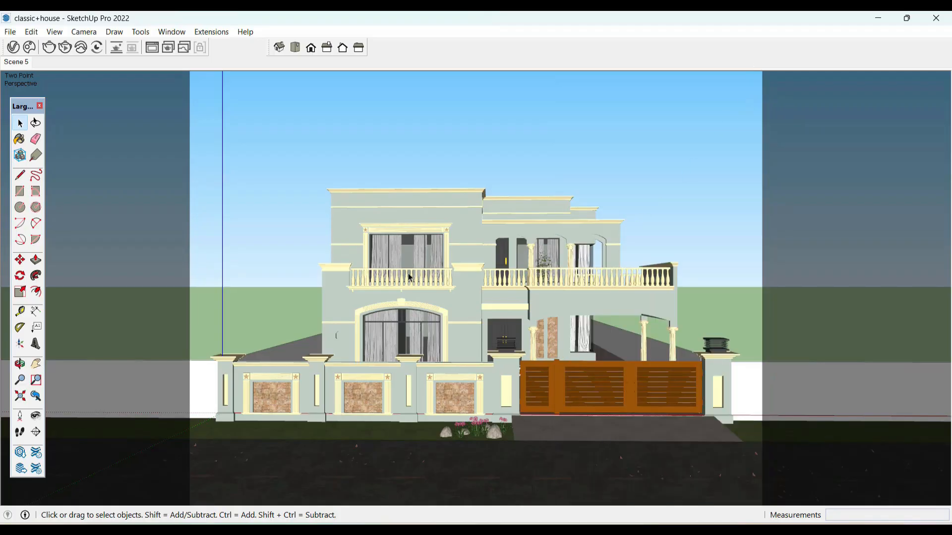
scroll(426, 318, up, 2)
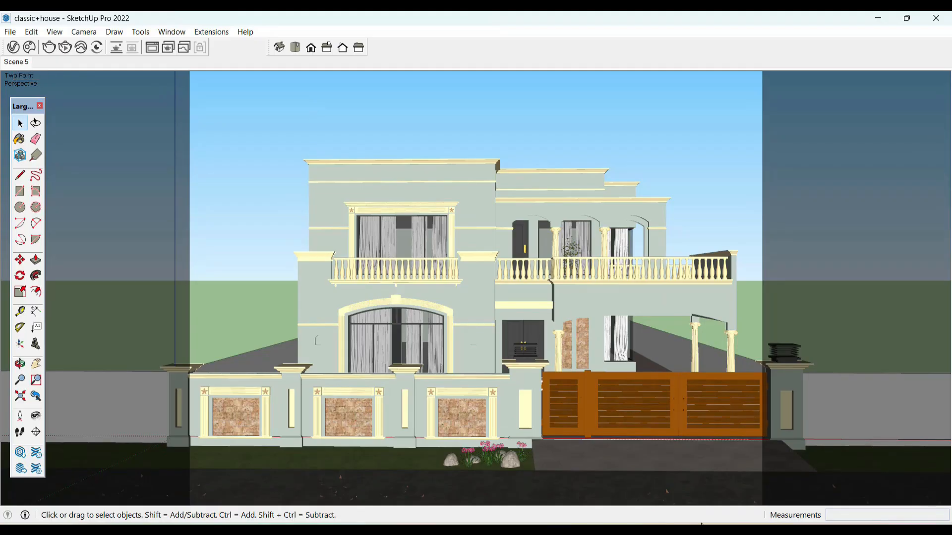
Switch to the color combination presentation in PowerPoint and browse full screen from slide 30 to the Home 3 palette on page 31
click(642, 529)
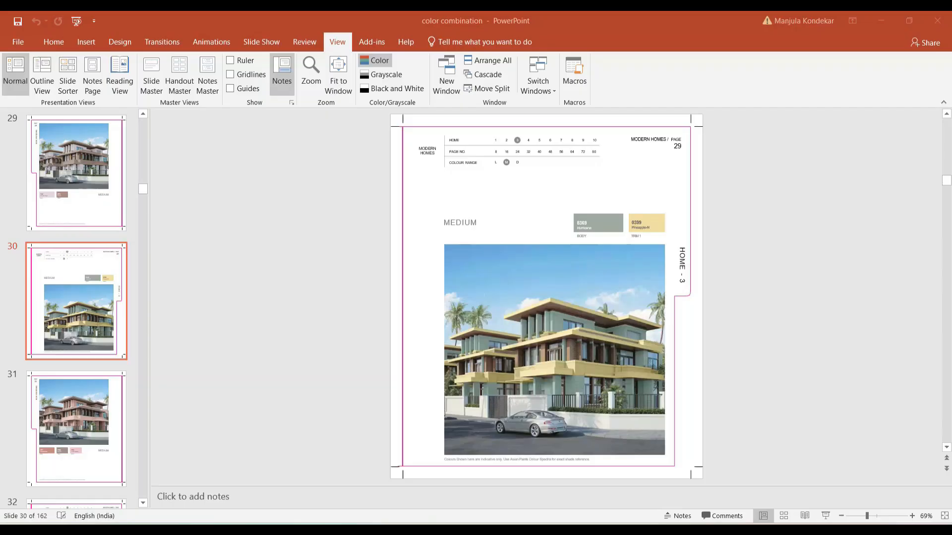
click(823, 516)
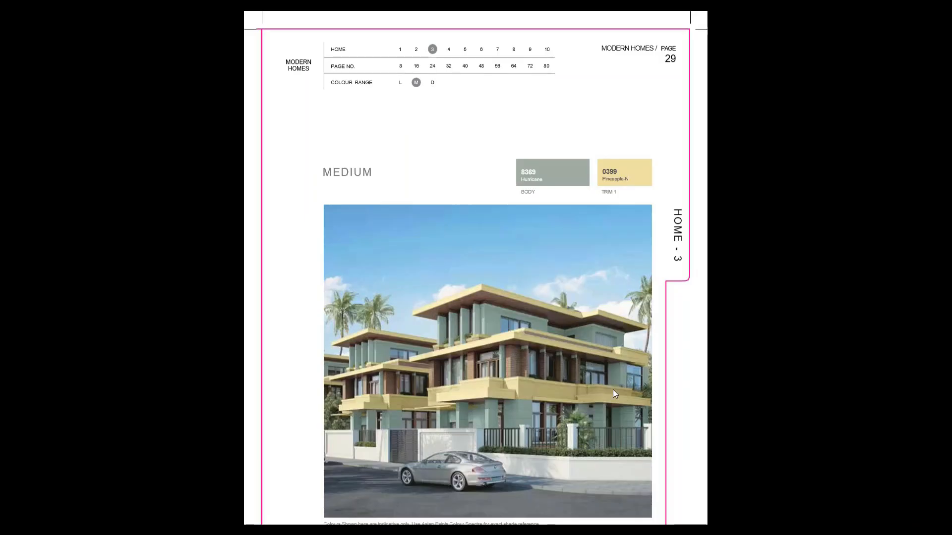
click(514, 372)
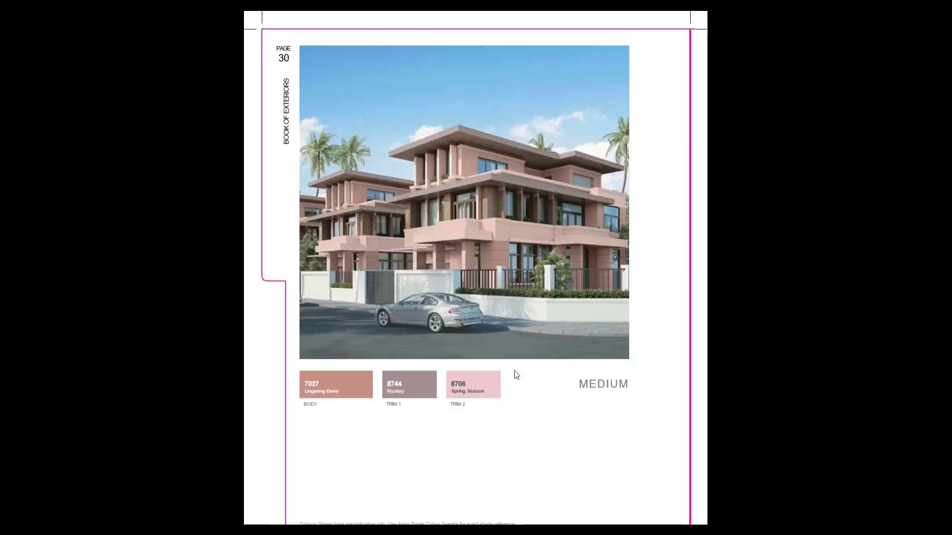
click(587, 12)
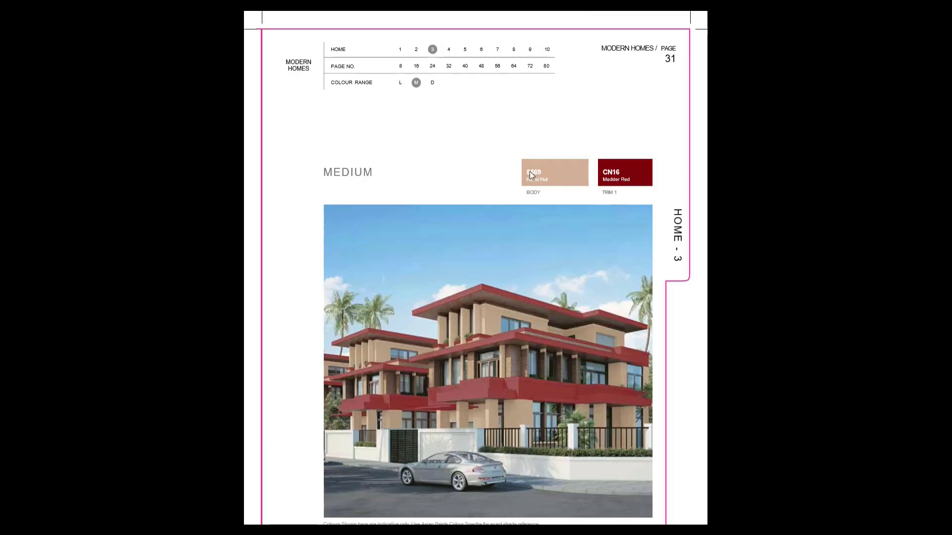
click(546, 189)
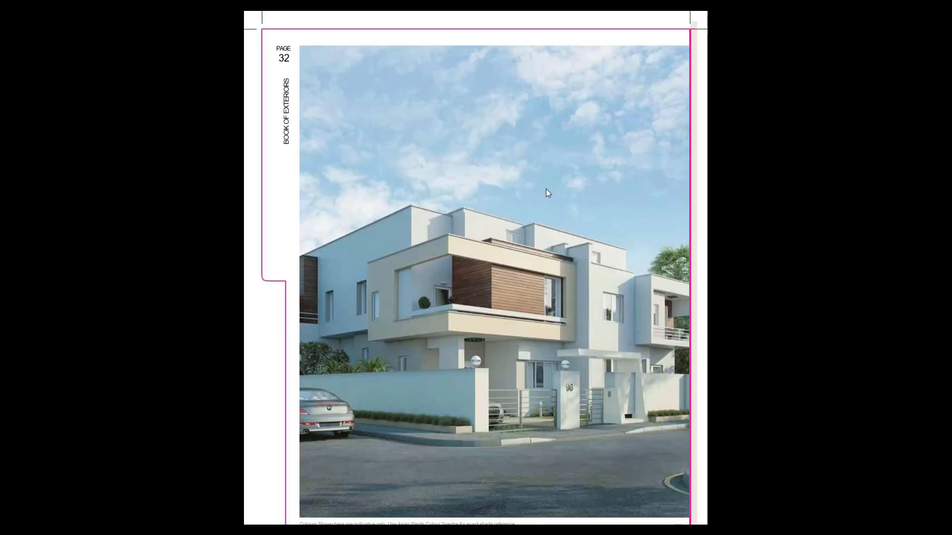
scroll(546, 189, up, 1)
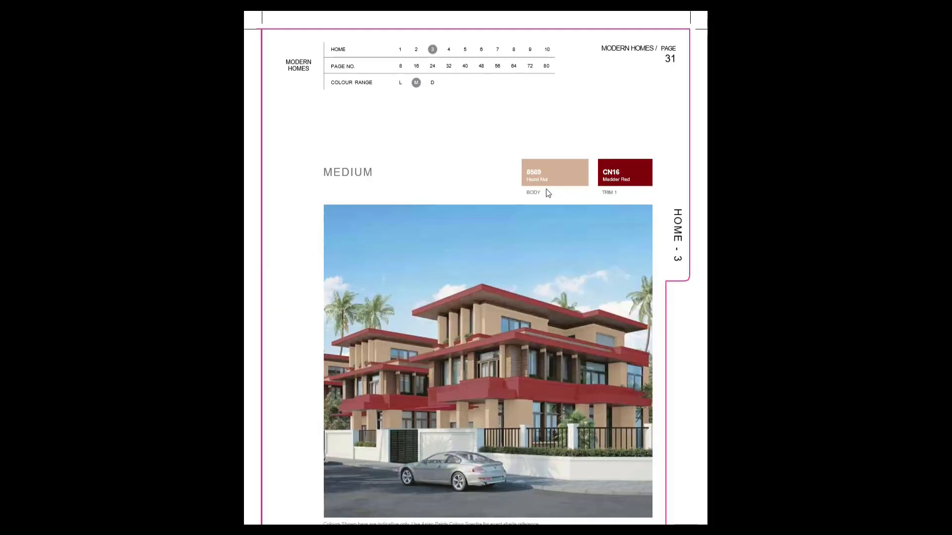
Leave the slide show, switch to ChatGPT and request the RGB color code for the shade 8569 HAZELNUT
key(Escape)
key(alt+Tab)
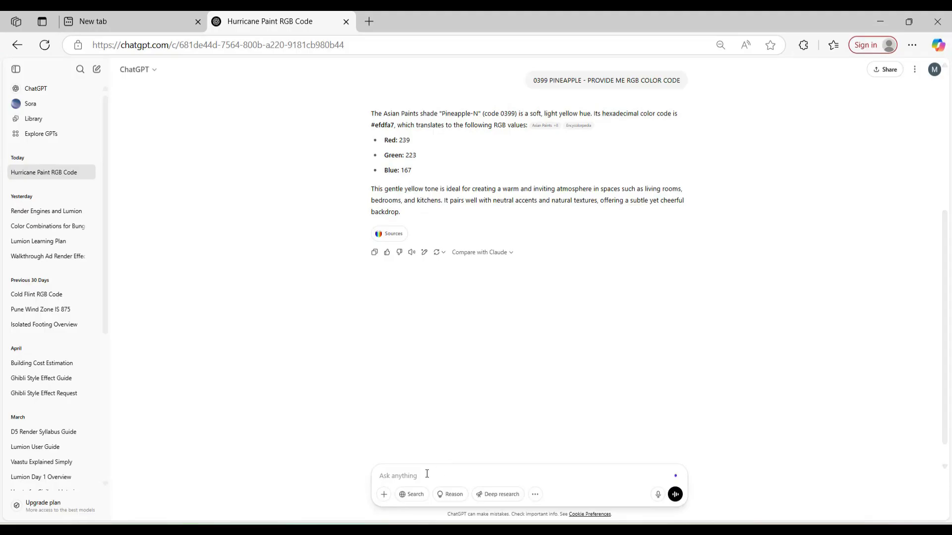
text(8569 HAZELNUT -COLOR RGB CODE)
key(Return)
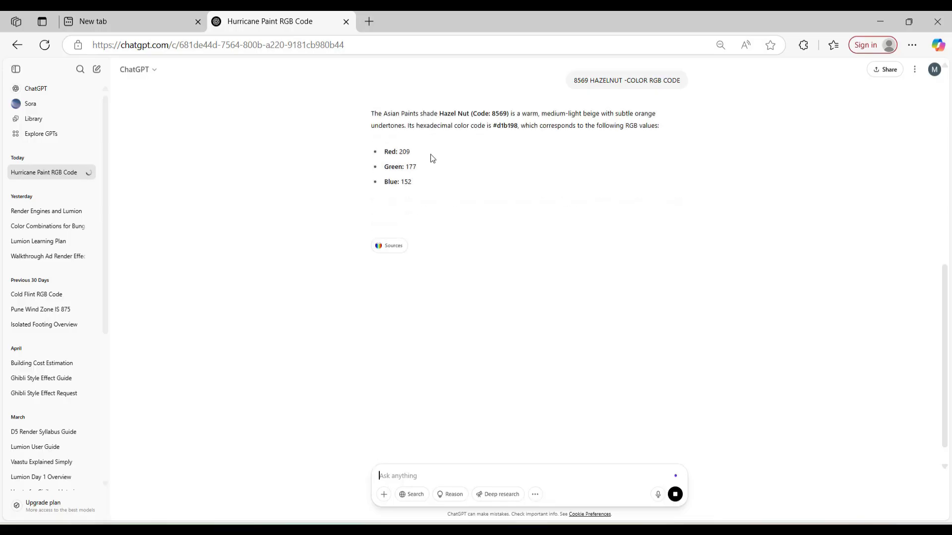
Switch to PowerPoint and review the Home 3 medium palette on page 31 in full screen
click(664, 528)
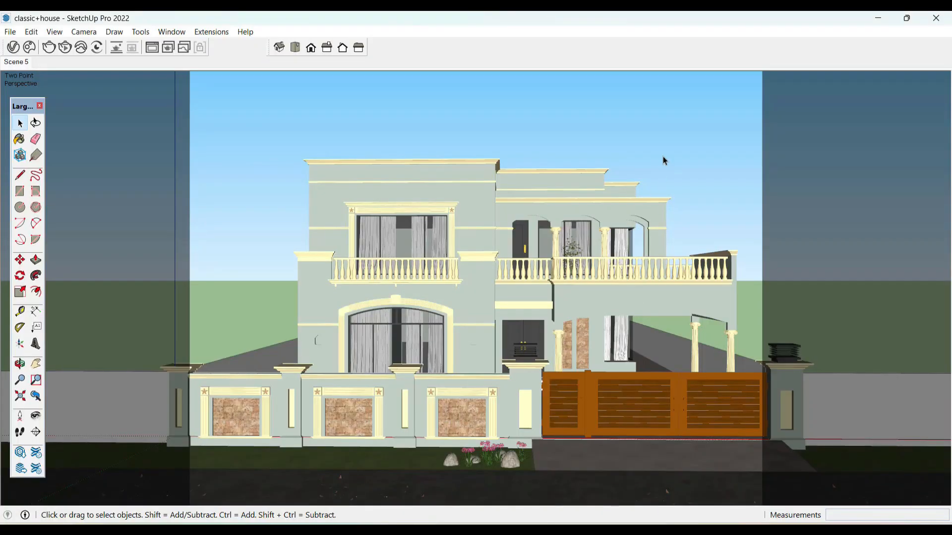
click(645, 528)
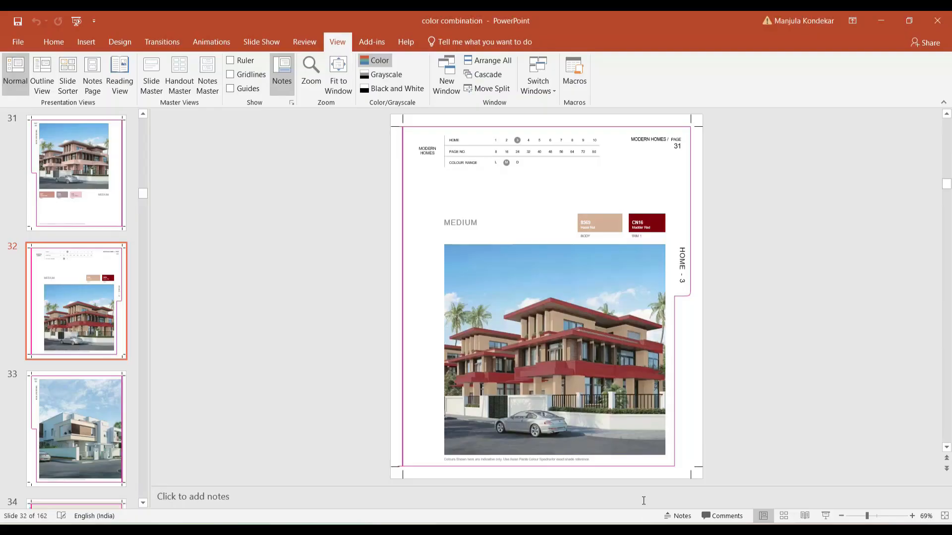
click(824, 517)
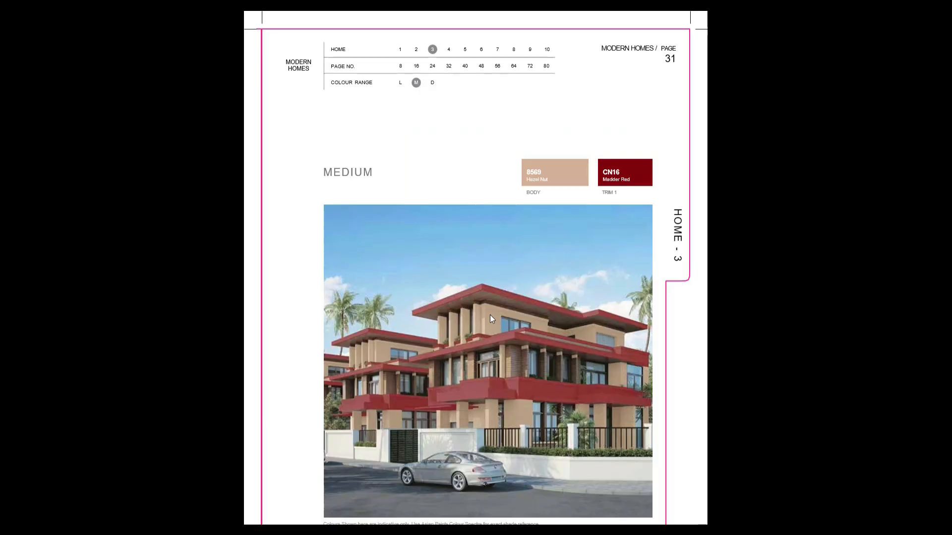
key(Escape)
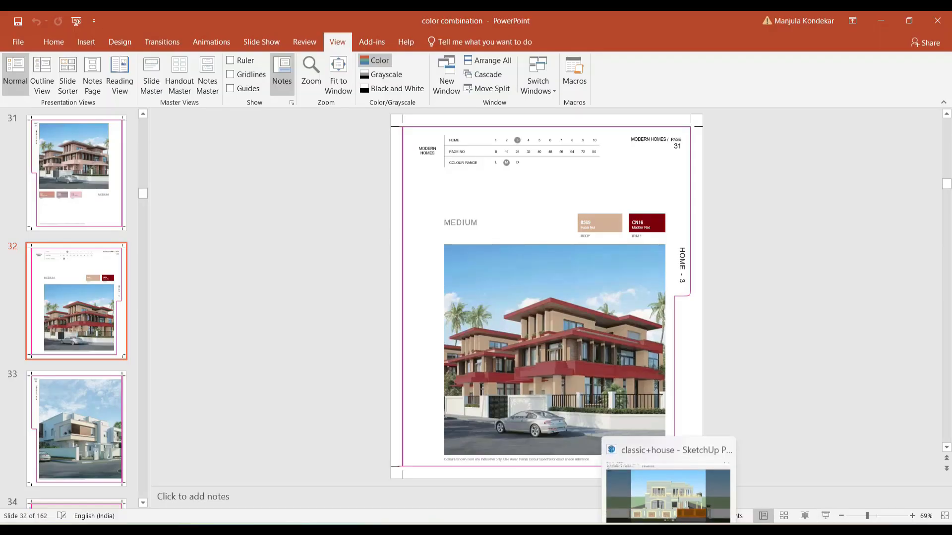
Return to SketchUp, create a new Generic material in the V-Ray Asset Editor and clear the PINE search
click(668, 532)
key(b)
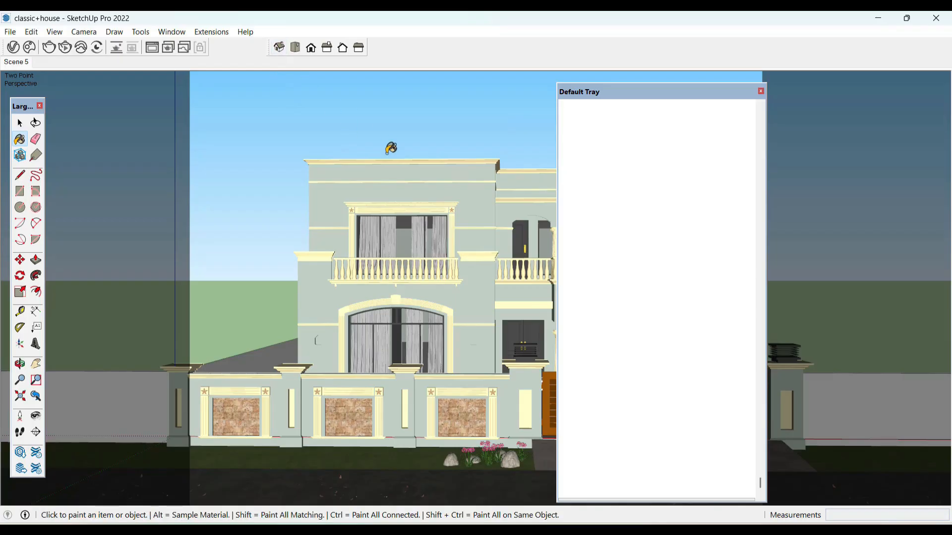
key(alt)
click(13, 47)
drag(483, 128, 400, 100)
click(316, 122)
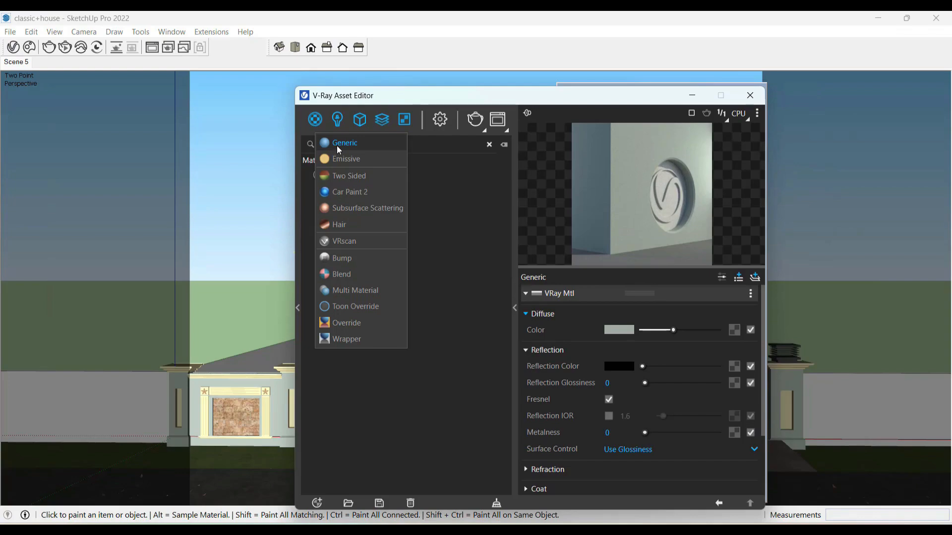
click(339, 144)
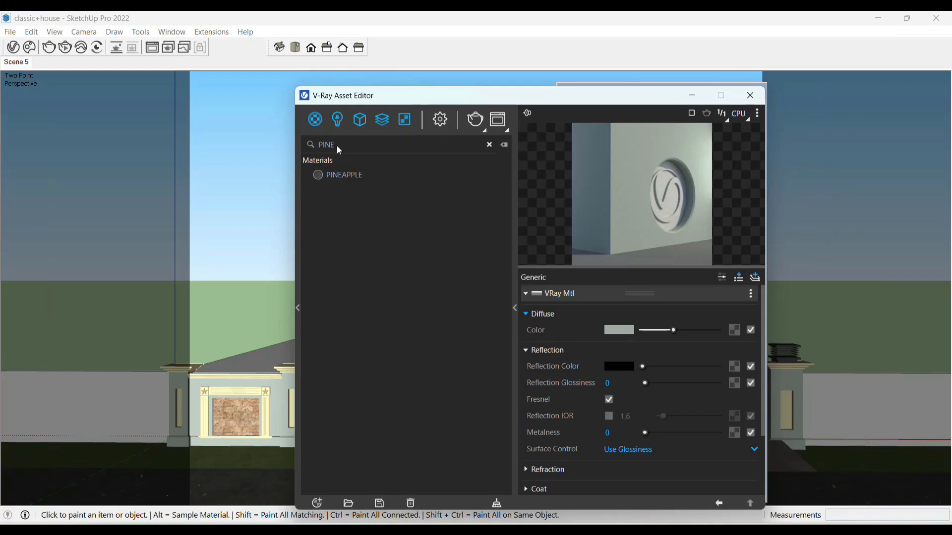
click(488, 147)
Check the body shade name in the PowerPoint palette and rename the new Generic material HAZZELNUT
right_click(349, 475)
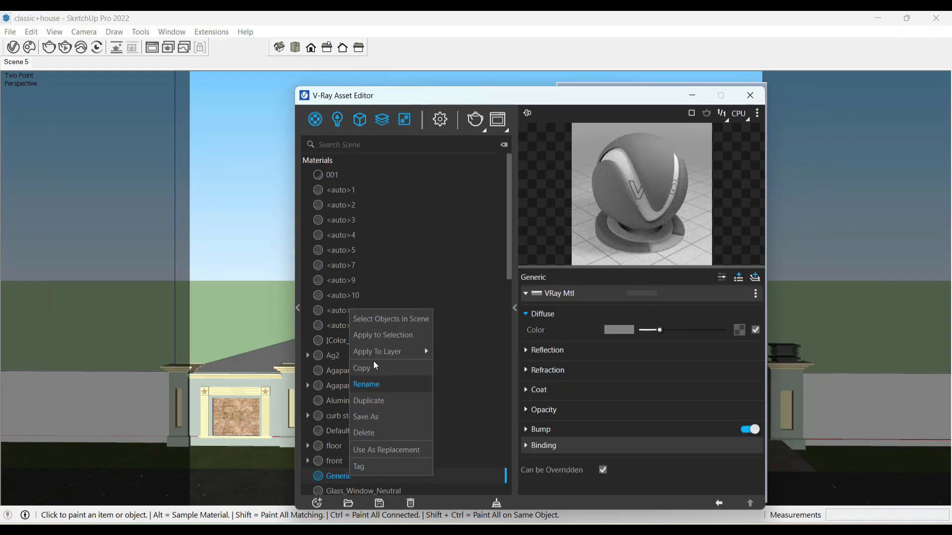
mouse_move(381, 350)
click(367, 385)
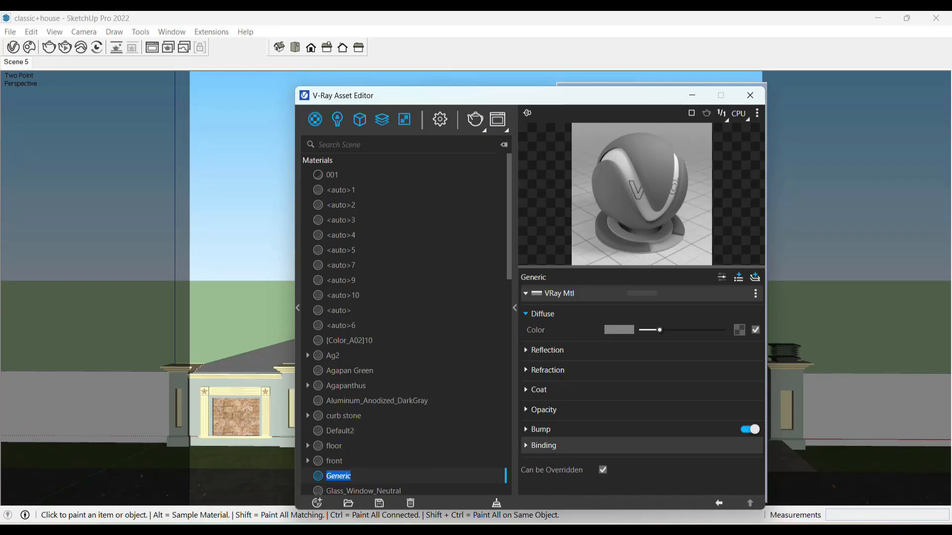
click(641, 529)
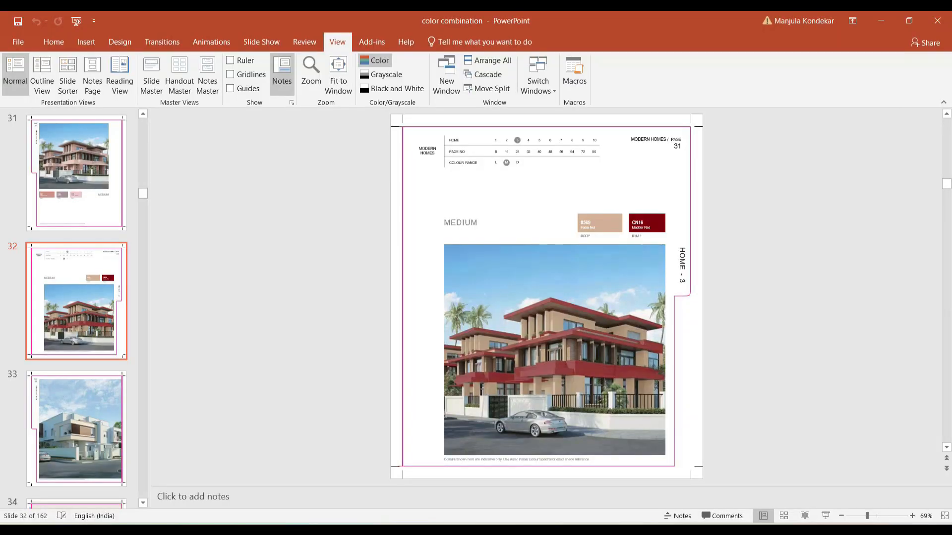
click(701, 477)
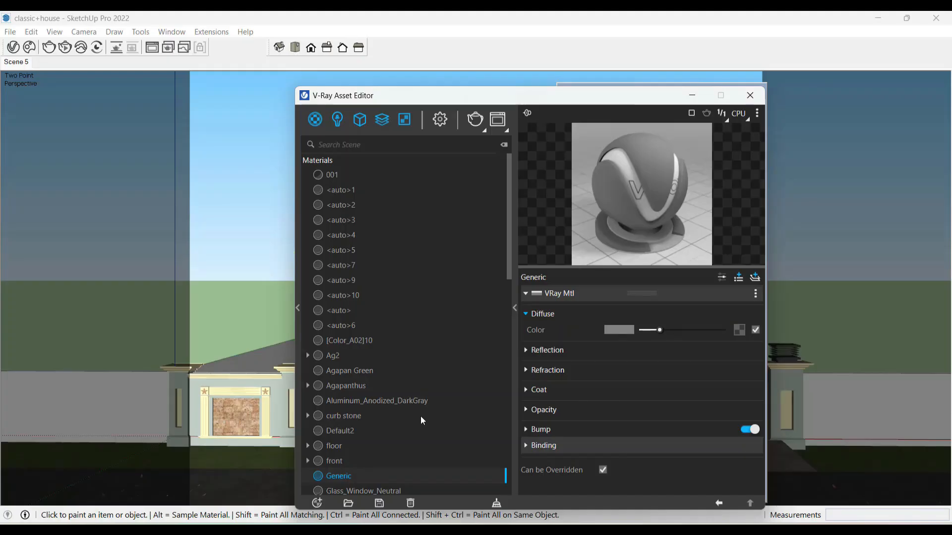
right_click(347, 477)
click(357, 381)
text(HAZZELNUT)
Check the RGB code in ChatGPT and set HAZZELNUT's diffuse color to R 209 and G 177
click(619, 328)
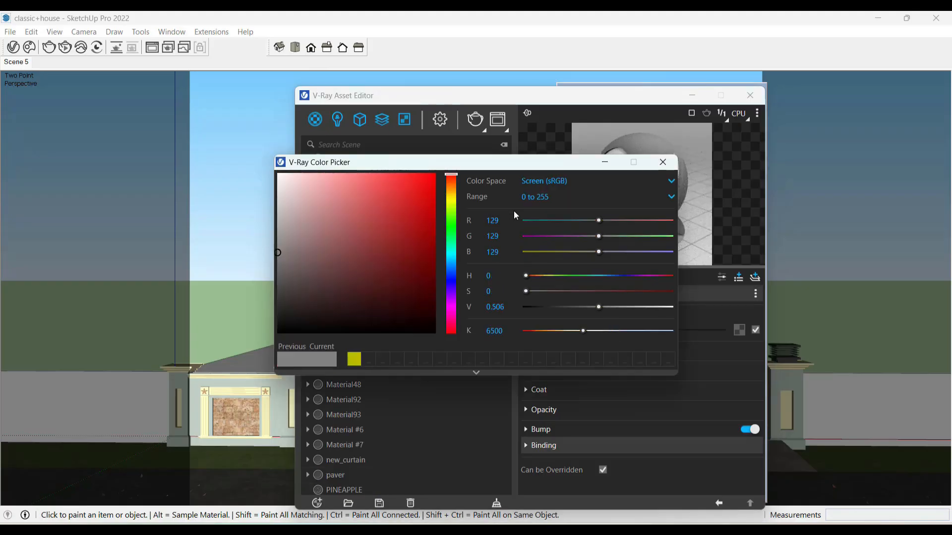
click(497, 529)
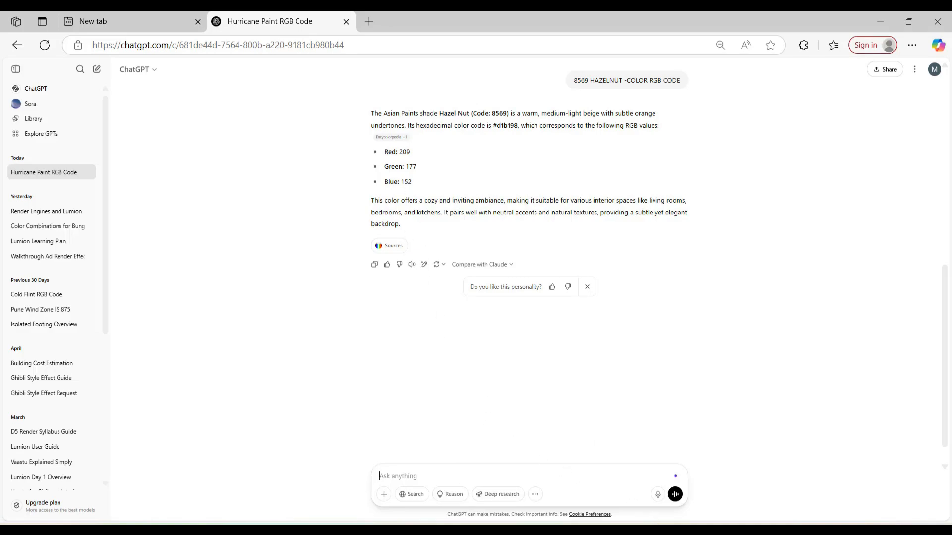
mouse_move(669, 528)
click(739, 470)
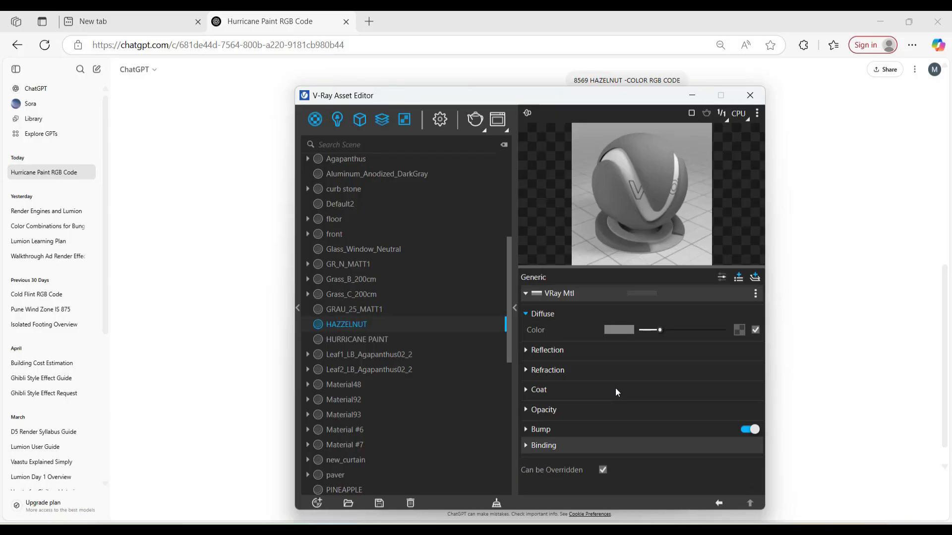
click(610, 331)
double_click(492, 221)
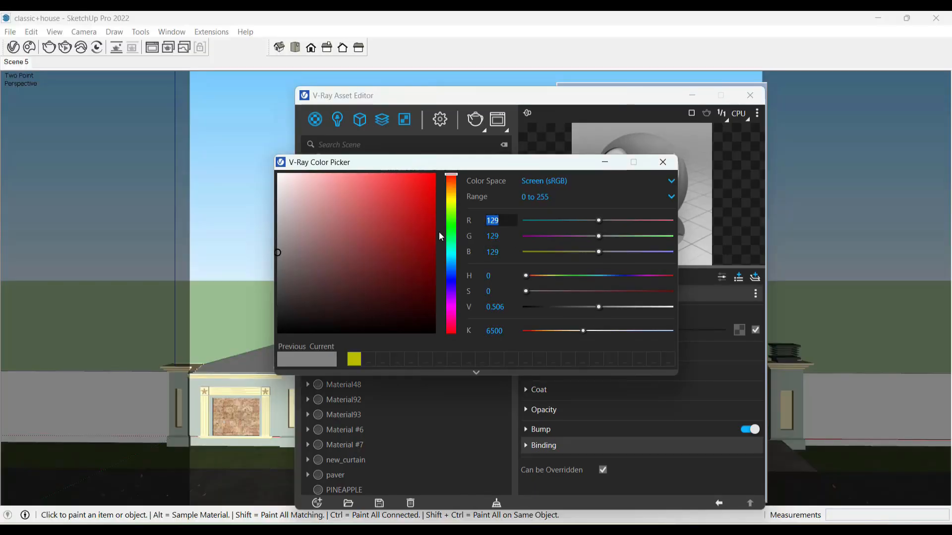
text(209)
key(Tab)
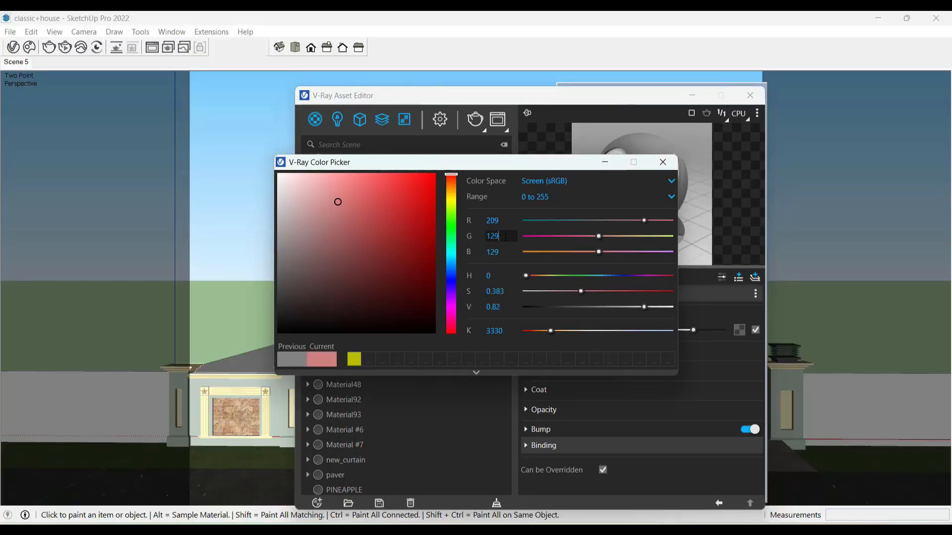
text(177)
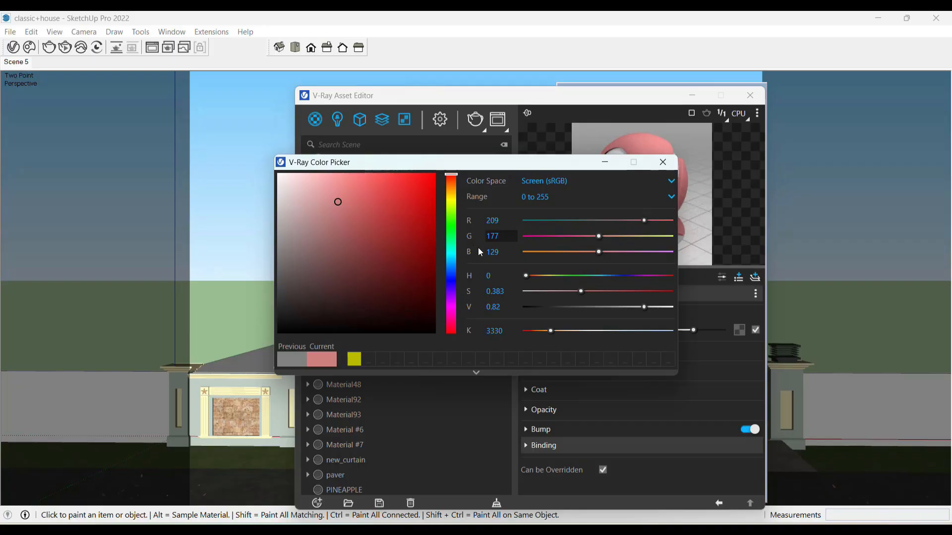
key(Return)
Recheck the code in ChatGPT, set HAZZELNUT's diffuse blue value to 152 and close the color picker
key(alt+Tab)
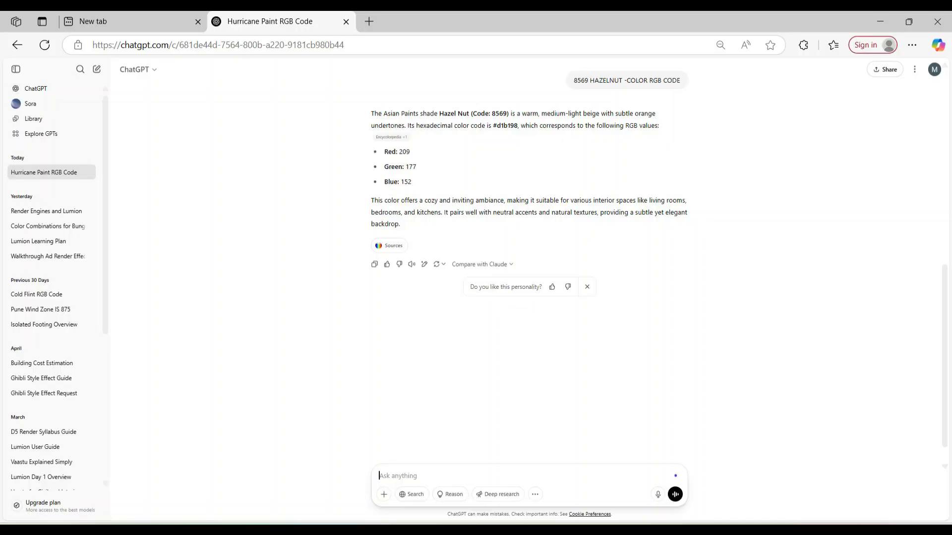
mouse_move(669, 531)
click(732, 484)
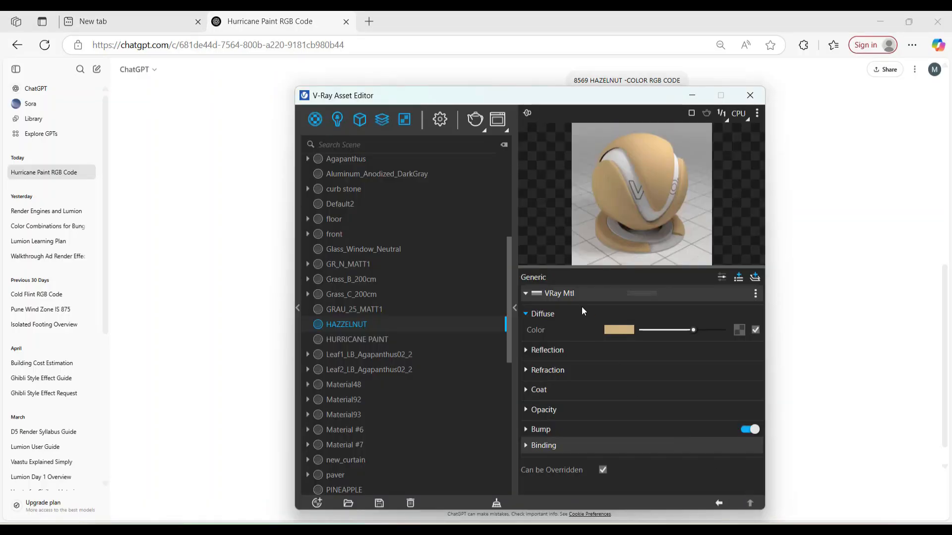
click(624, 329)
click(496, 252)
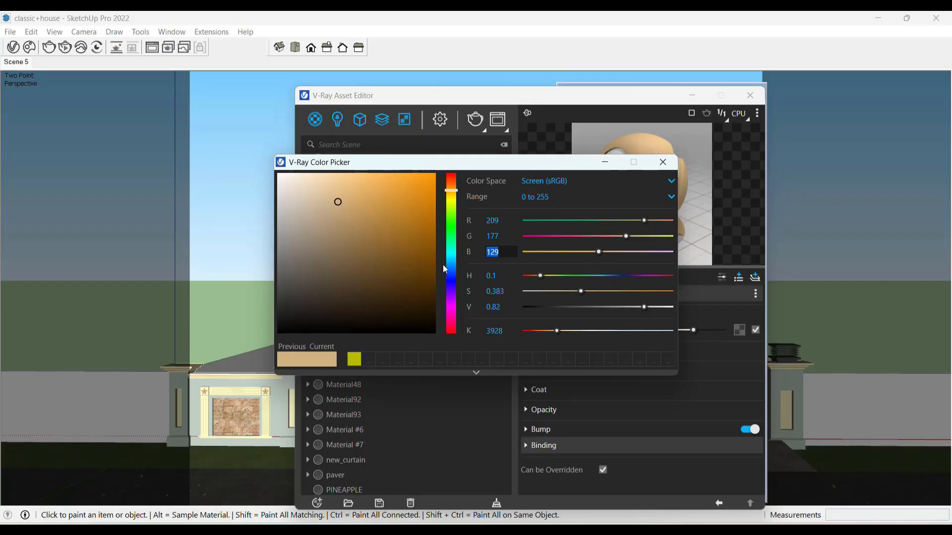
text(152)
key(Return)
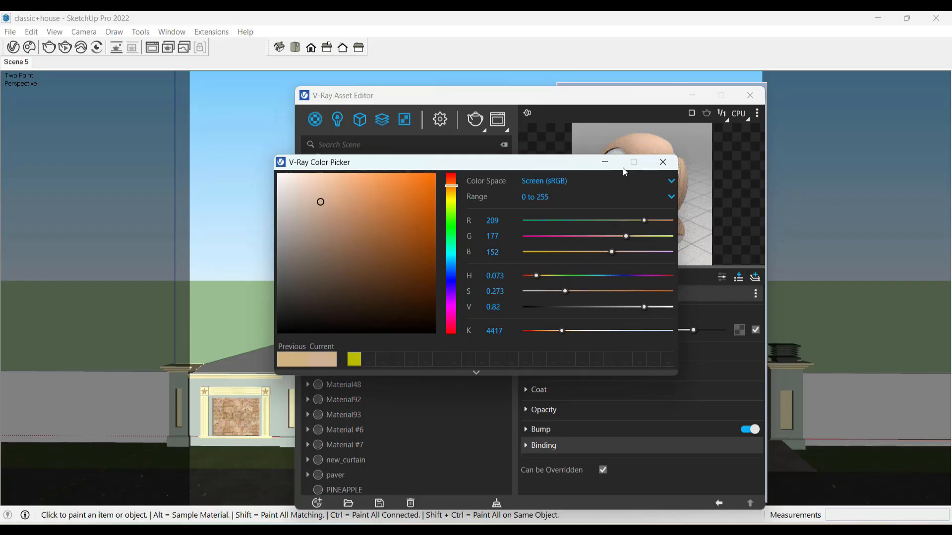
click(665, 165)
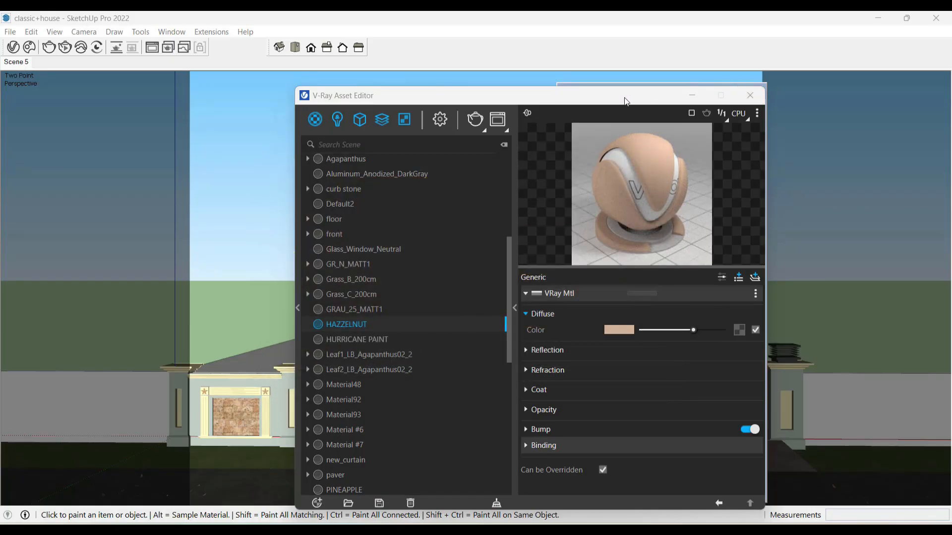
Sample the house wall's paint and select all objects in the scene that use the HURRICANE PAINT material
drag(623, 100, 589, 296)
click(426, 112)
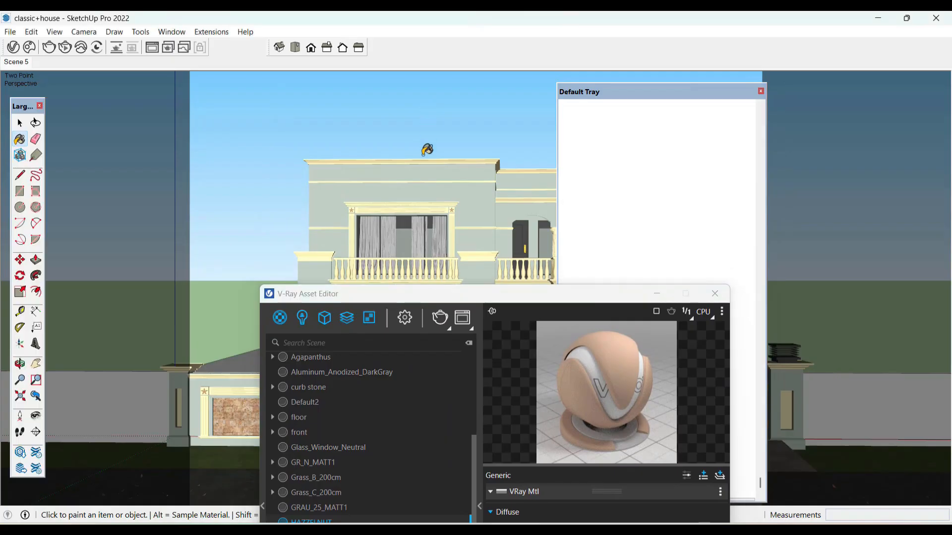
alt+click(426, 172)
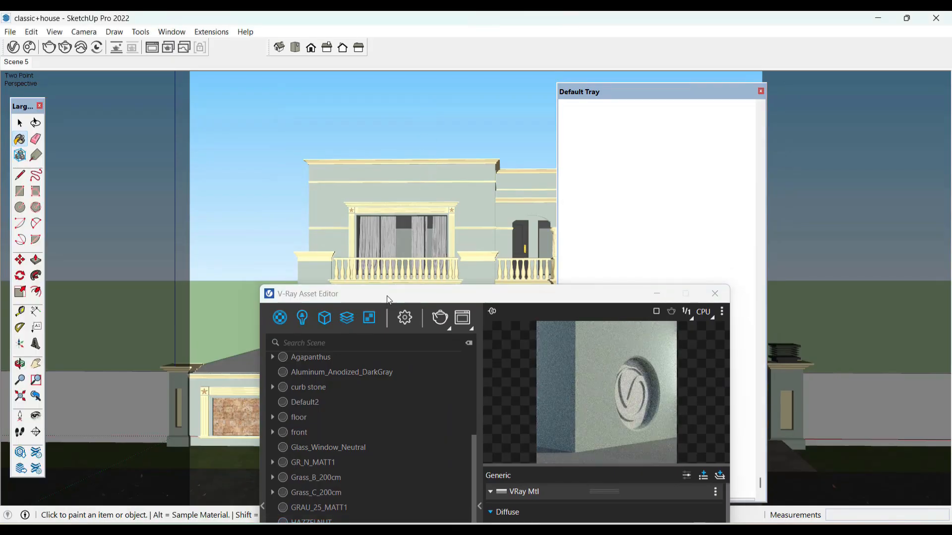
drag(389, 294, 406, 116)
right_click(335, 358)
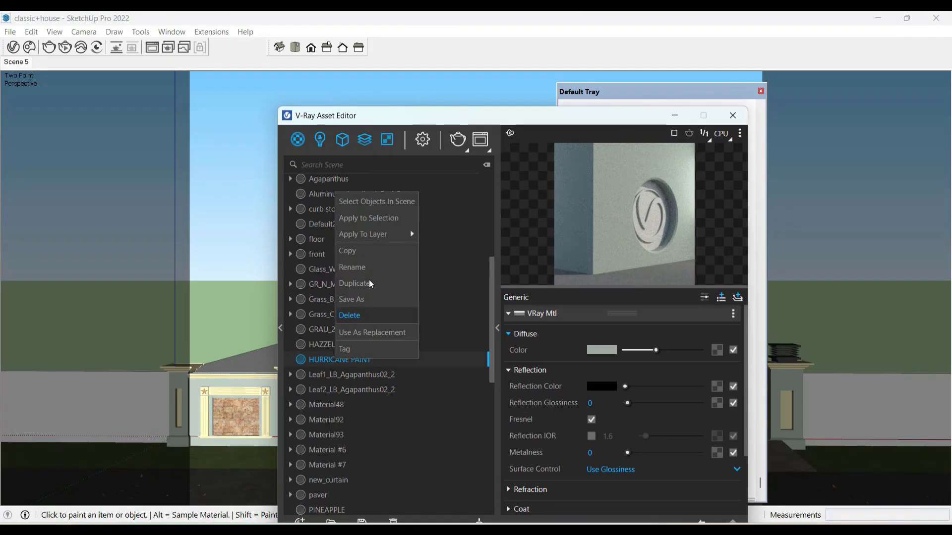
click(380, 219)
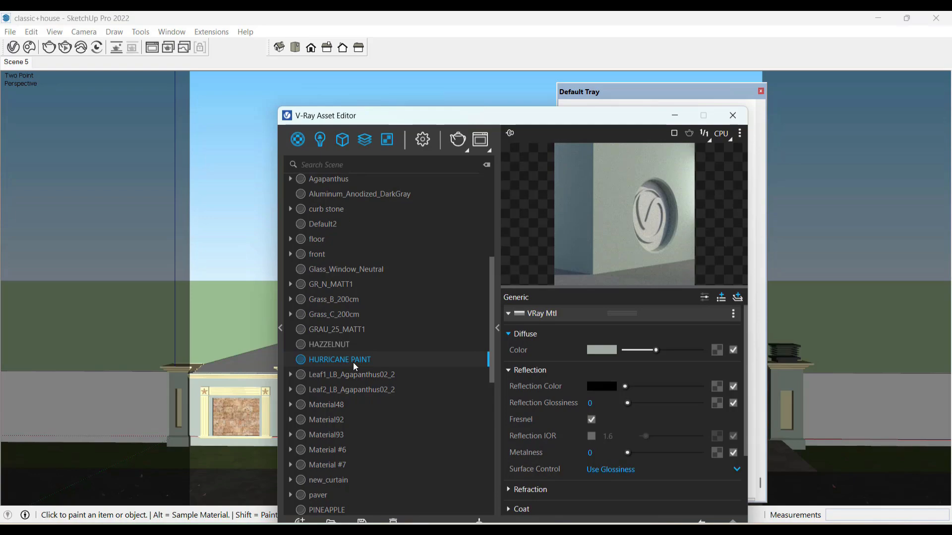
right_click(354, 365)
click(379, 200)
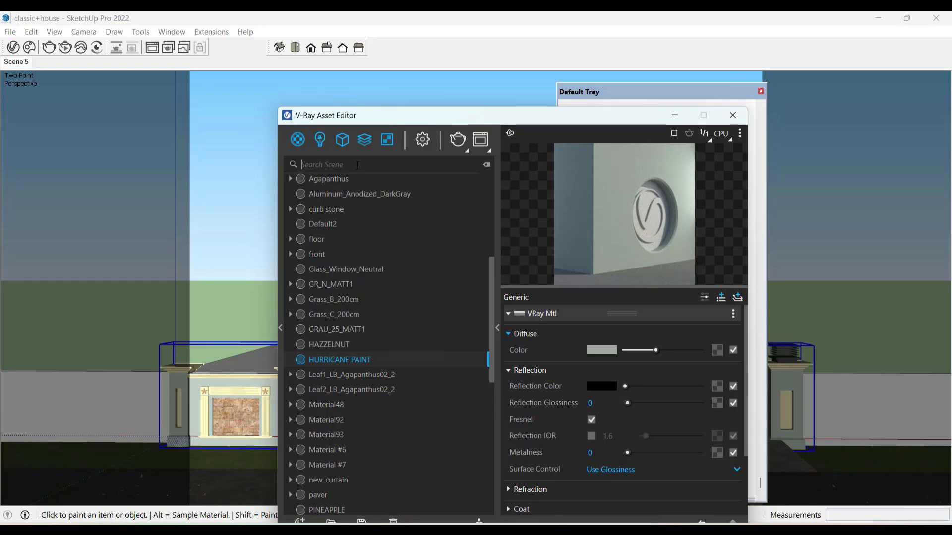
Search the scene assets for HAZ, apply the HAZZELNUT material to the selected walls and close the Asset Editor
text(HAZ)
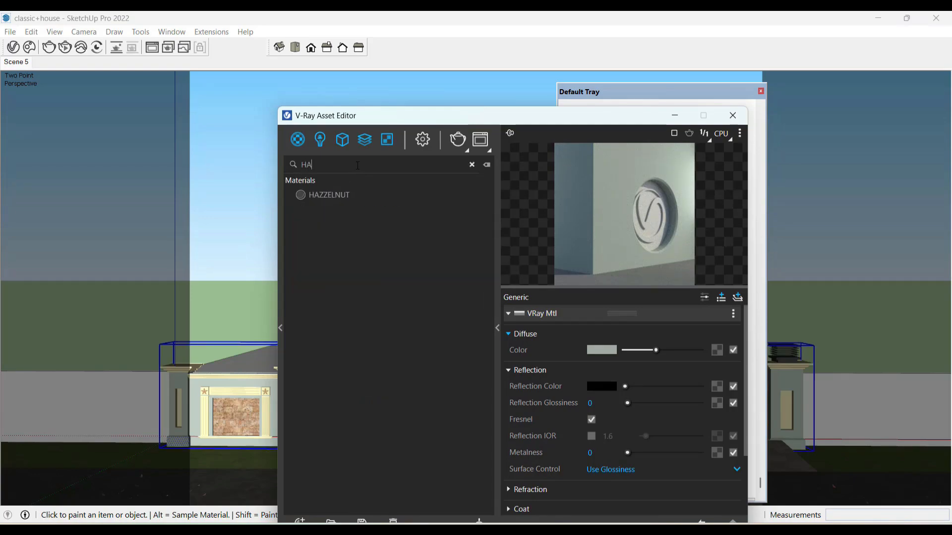
click(344, 194)
right_click(345, 195)
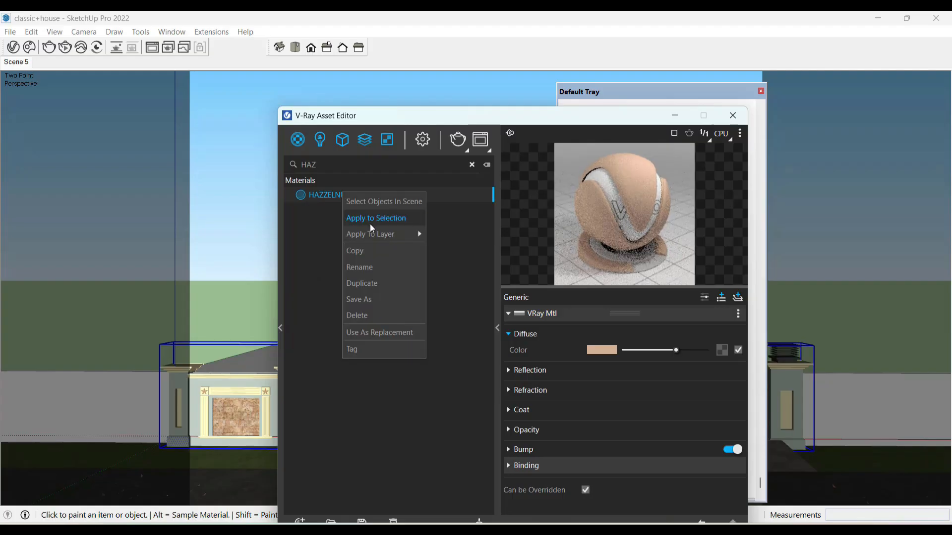
click(370, 221)
click(732, 115)
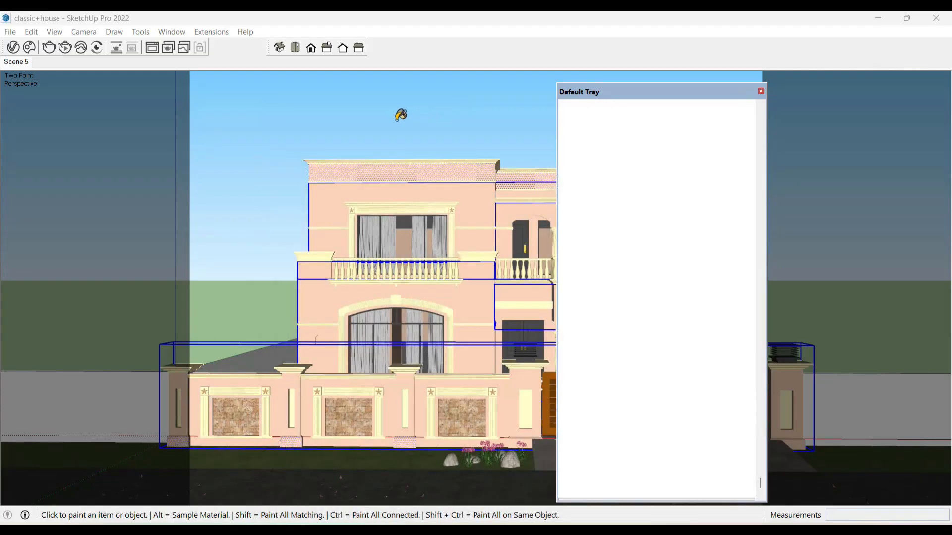
Reopen the V-Ray Asset Editor, clear the scene asset search and add a new generic V-Ray material
key(alt)
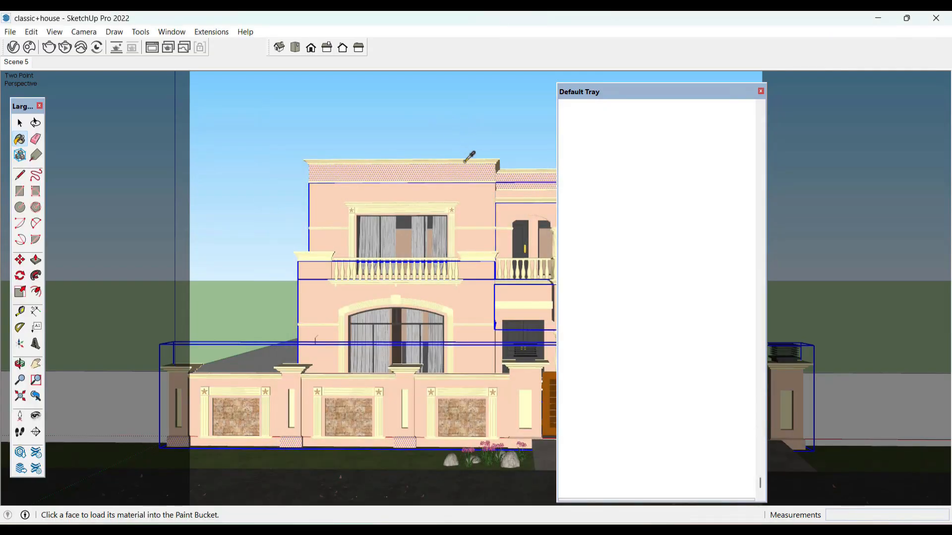
click(13, 47)
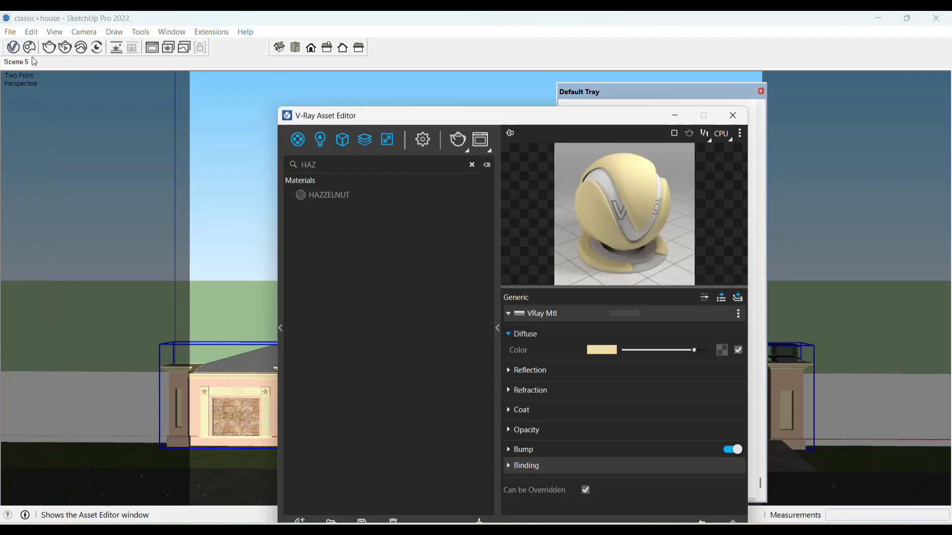
click(470, 165)
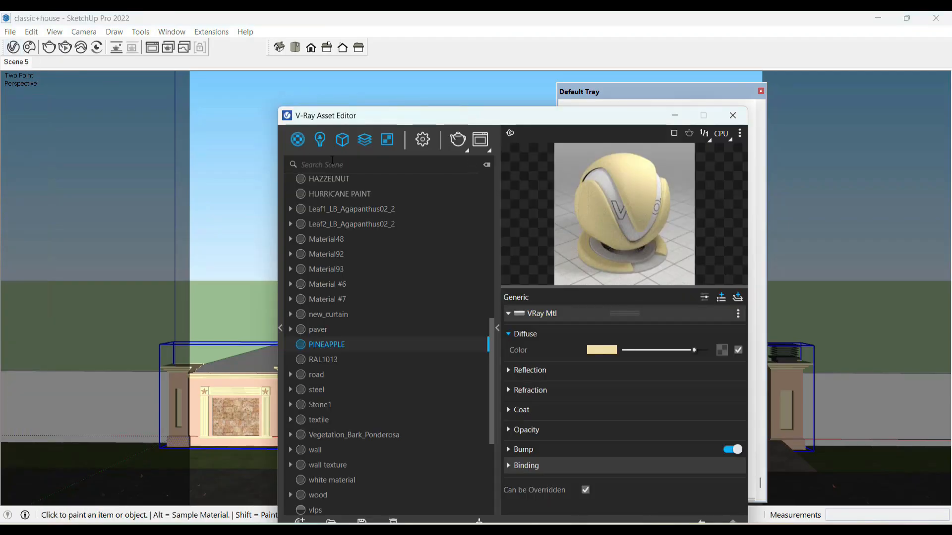
scroll(325, 176, up, 6)
click(327, 345)
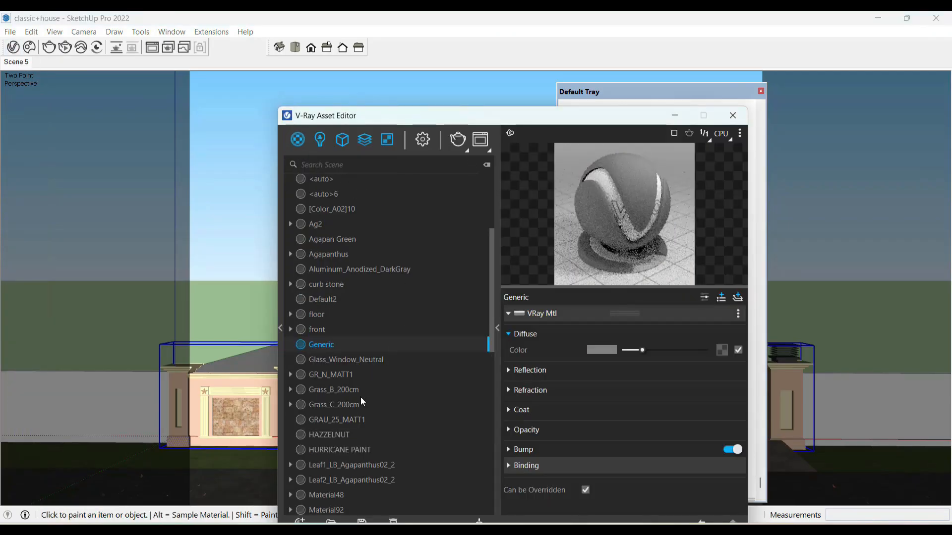
Switch to PowerPoint and view slide 32 full screen to read the name of the trim color
right_click(336, 345)
click(367, 421)
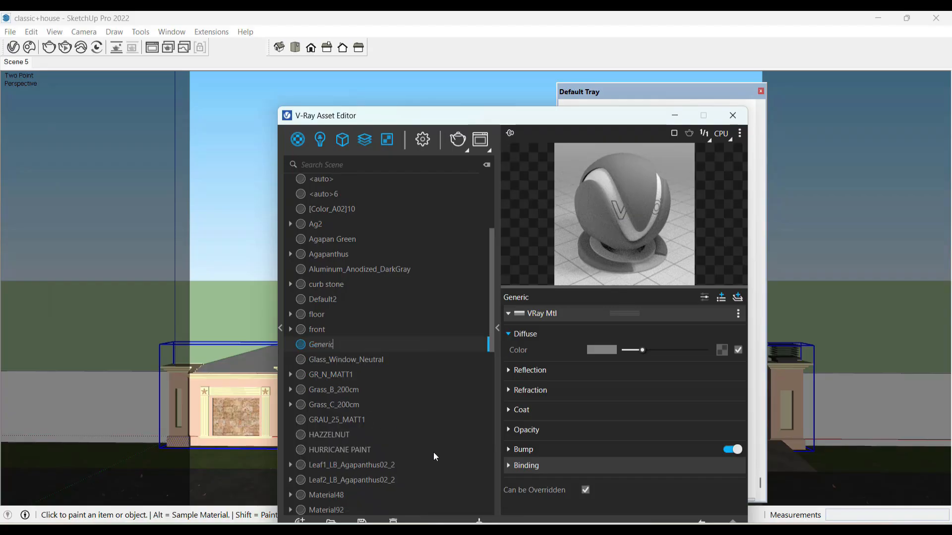
click(626, 529)
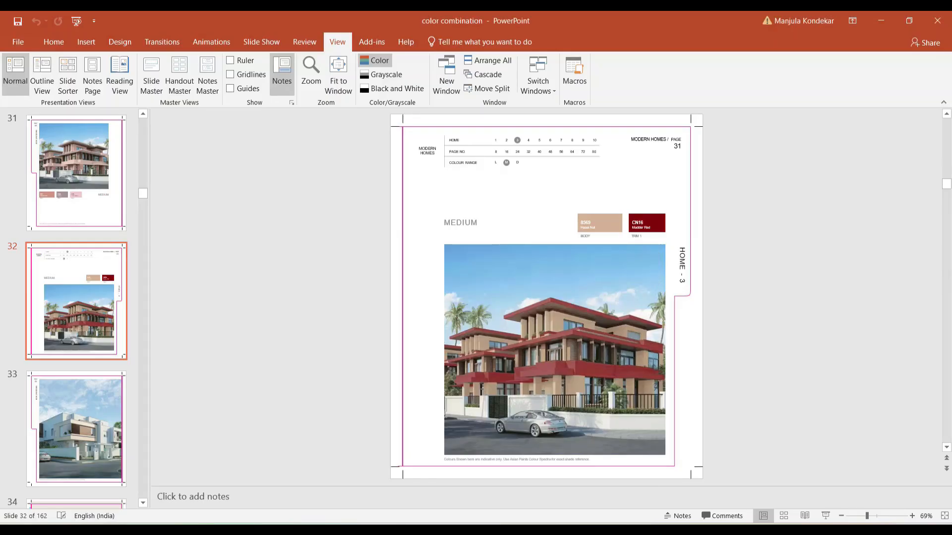
click(825, 516)
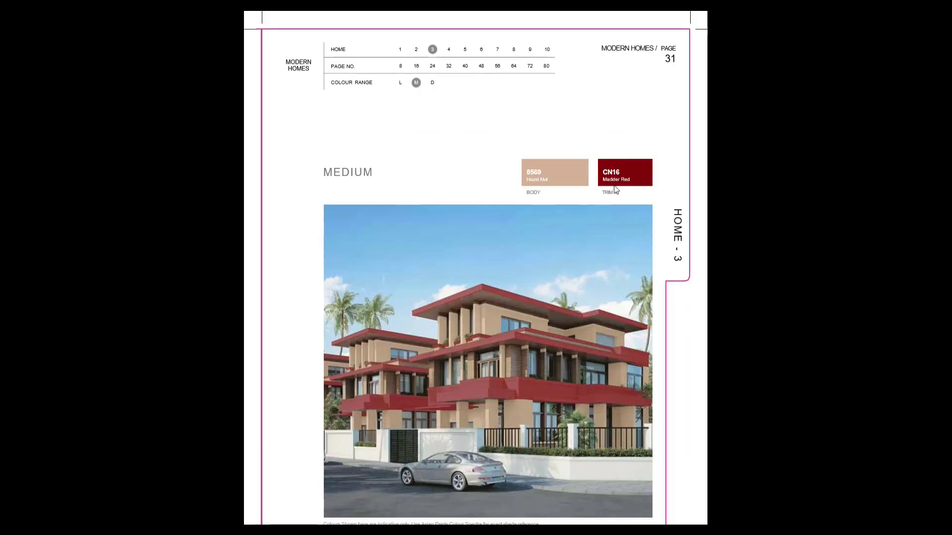
key(Escape)
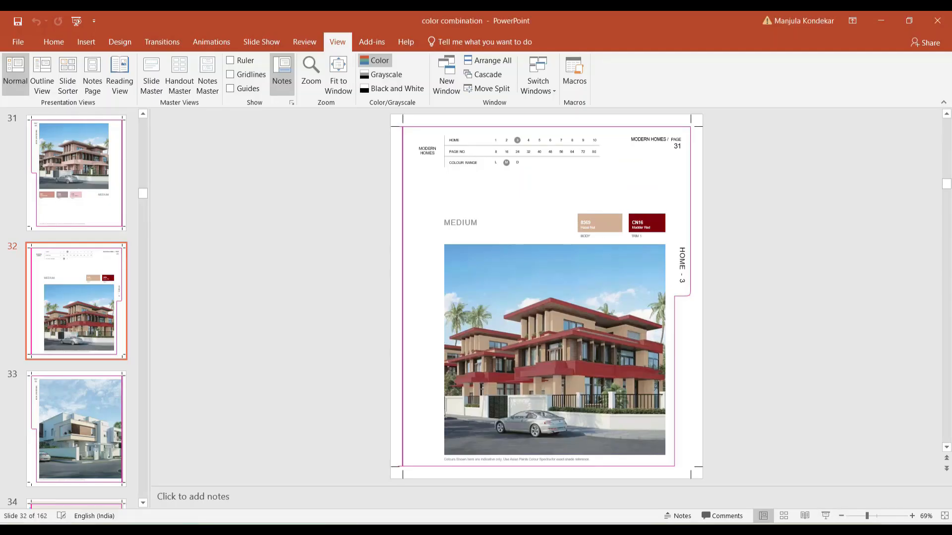
click(712, 464)
Rename the new generic material as MADDERRED
right_click(335, 342)
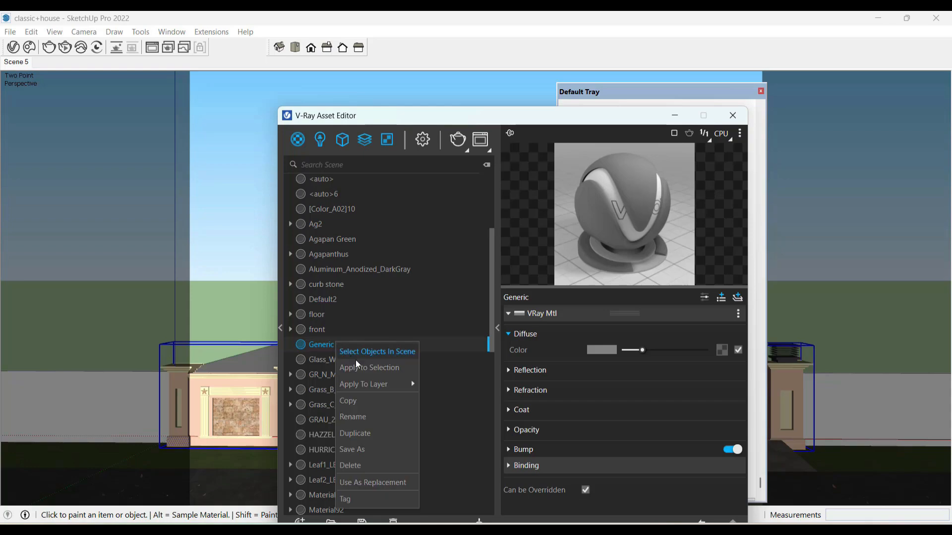
click(379, 418)
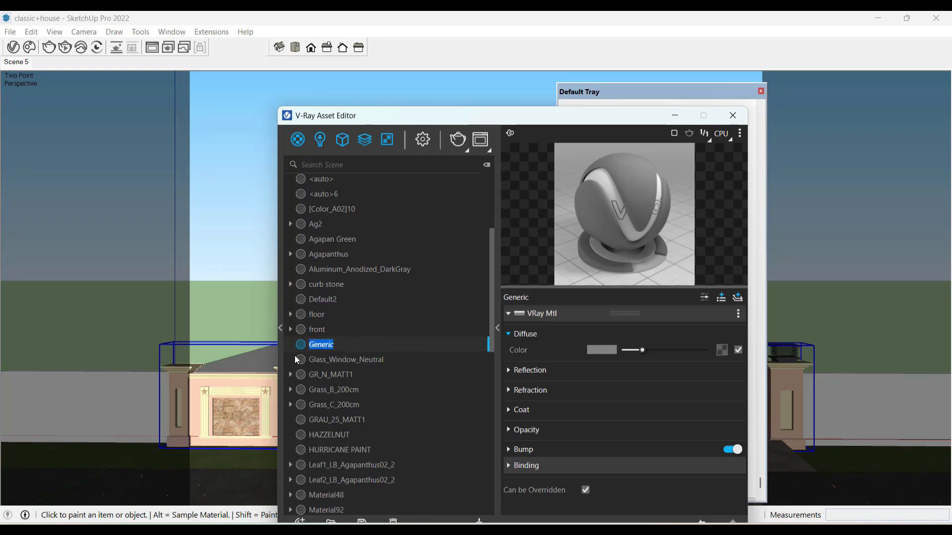
text(MADDERRED)
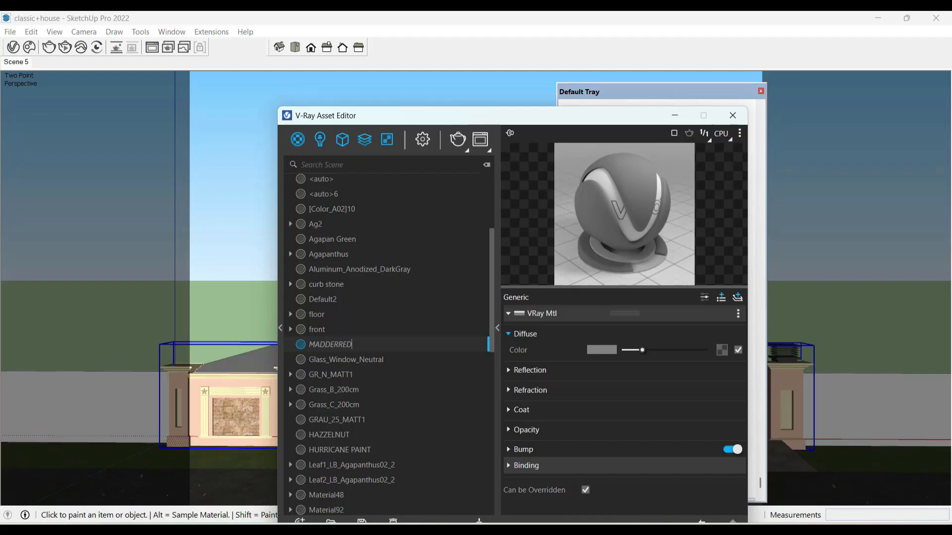
Return to the color combination presentation and check the trim swatch's shade code in the slide show
mouse_move(477, 529)
mouse_move(642, 529)
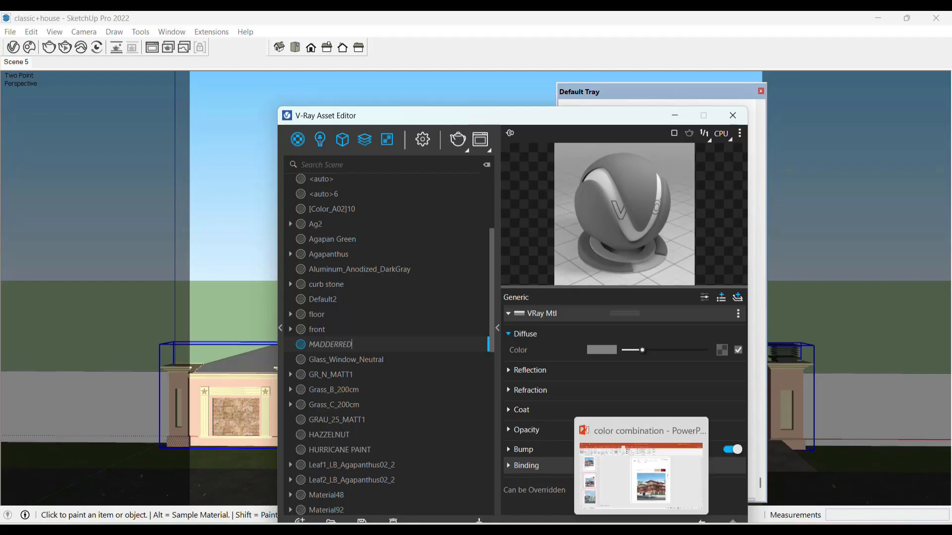
click(648, 468)
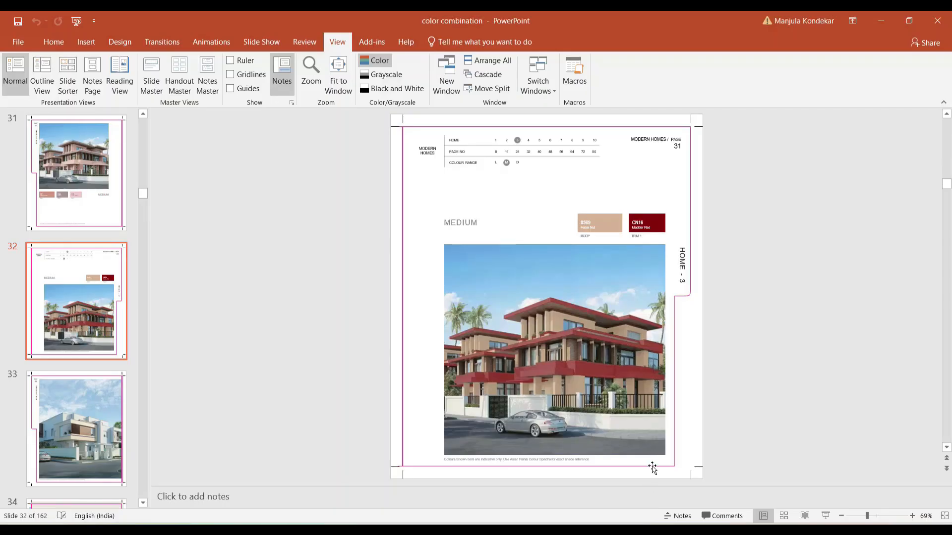
click(826, 516)
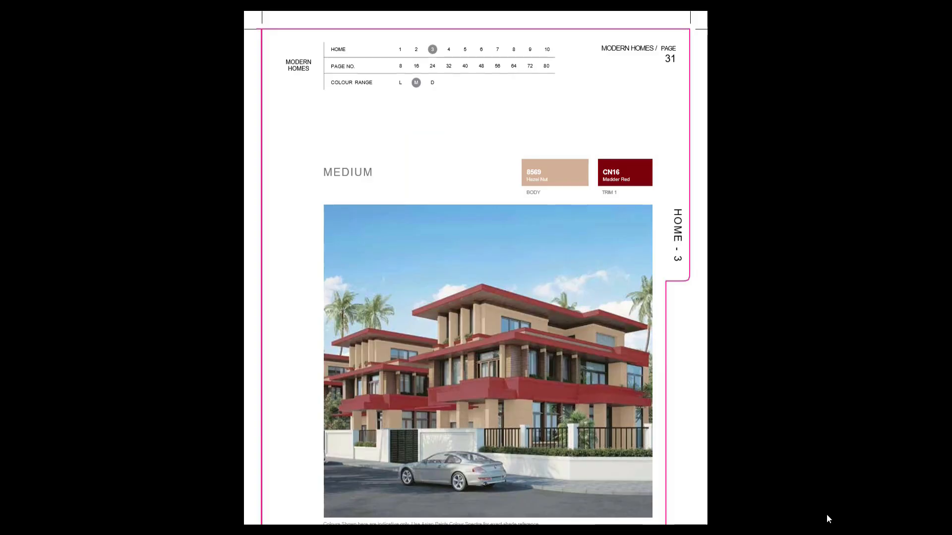
key(Escape)
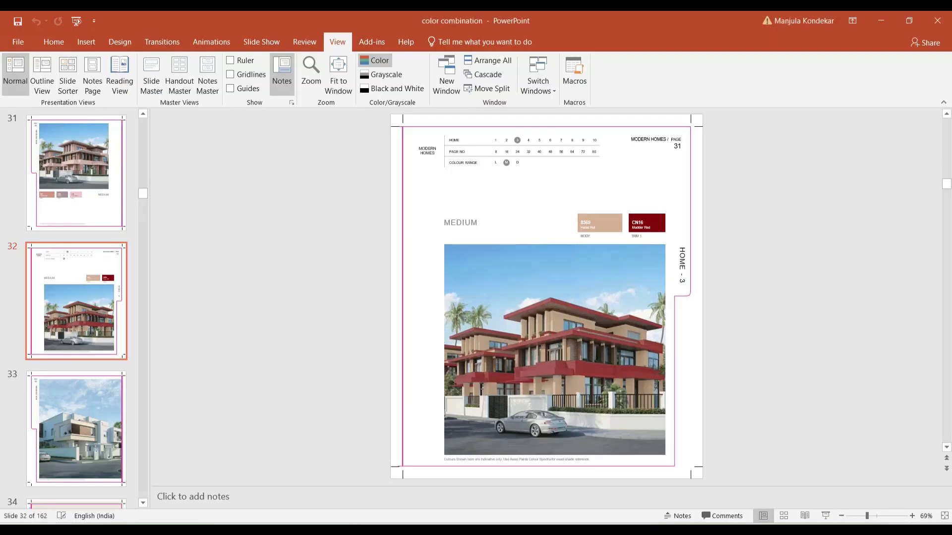
Switch to ChatGPT and ask for "CN16 MADDERRED- RGB COLOR CODE"
key(alt+Tab)
text(c)
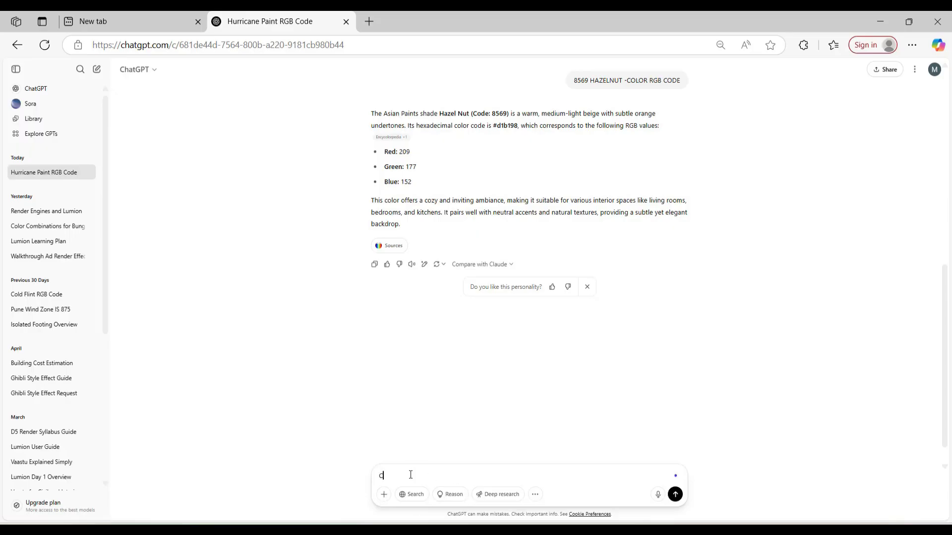
text(N16 MADDERRED- RGB COLOR CO)
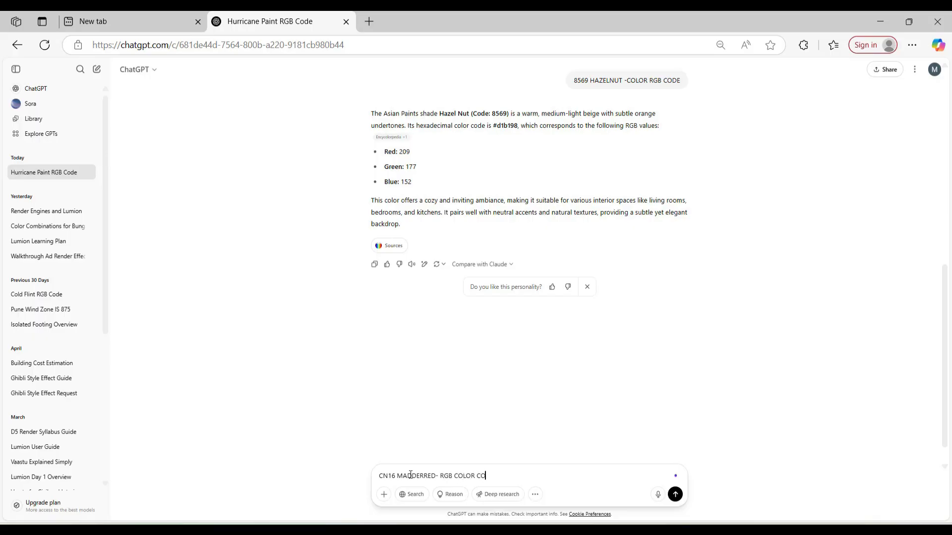
text(E)
key(Return)
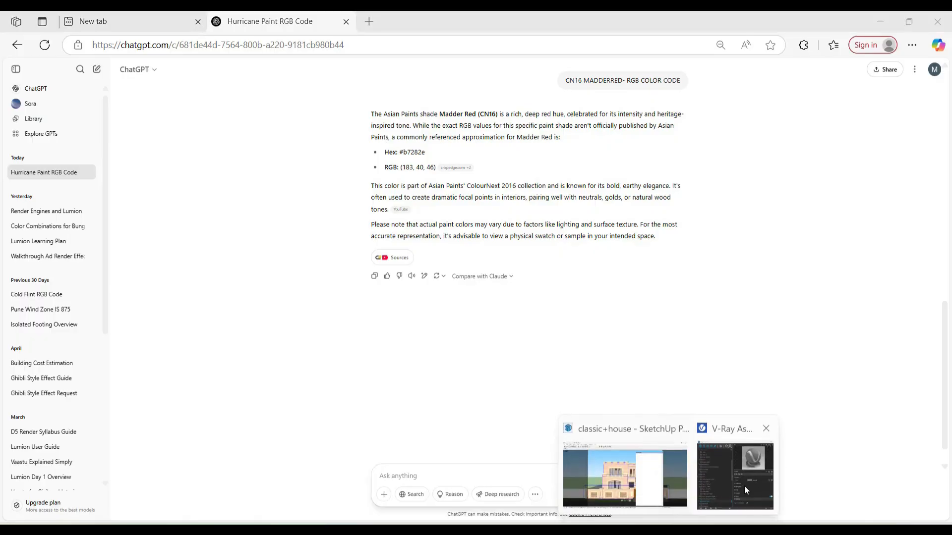
Return to the V-Ray Asset Editor, set MADDERRED's diffuse color to R 183, G 40, B 46 and close the color picker
click(745, 485)
click(600, 350)
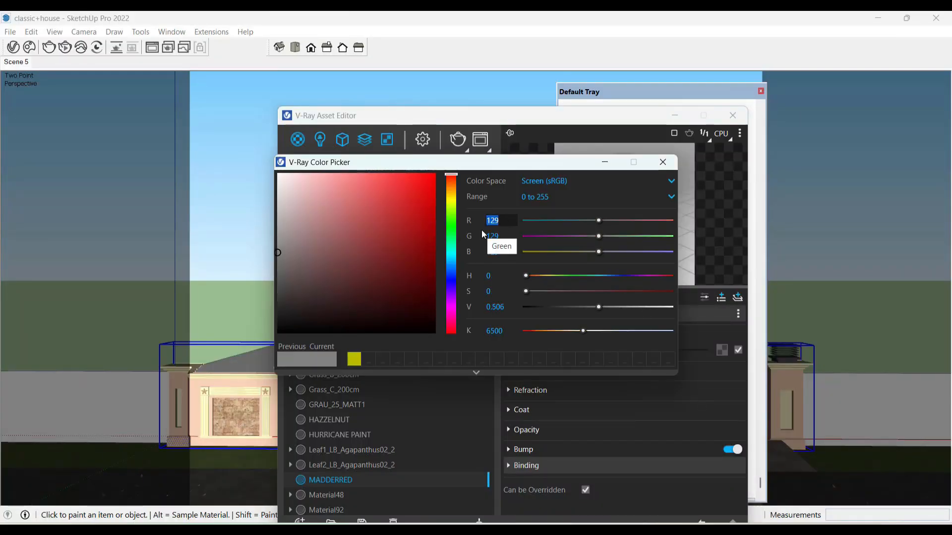
text(18)
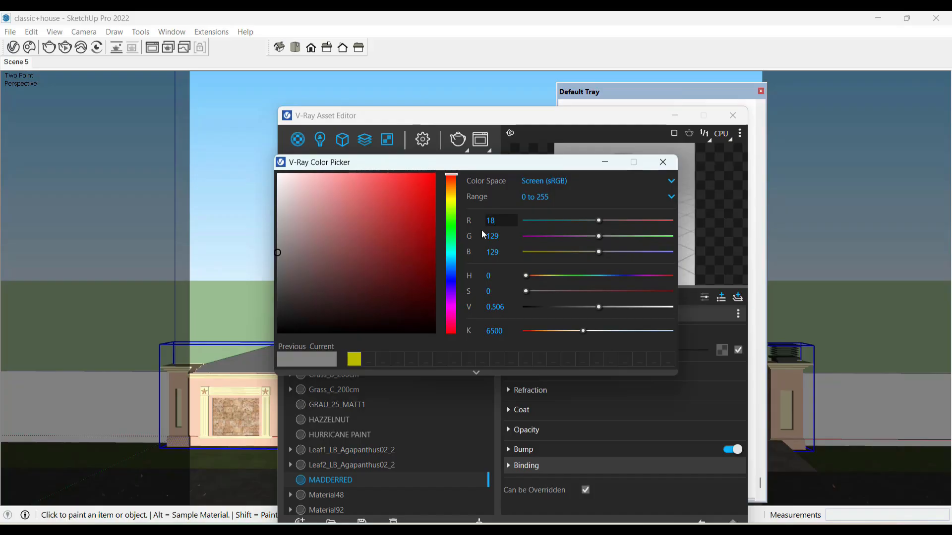
text(3)
click(507, 240)
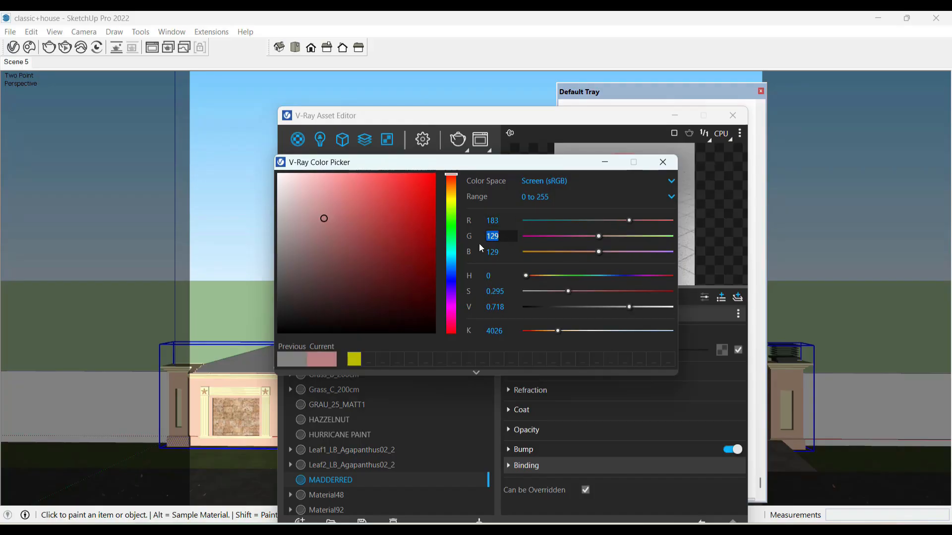
click(502, 253)
text(4)
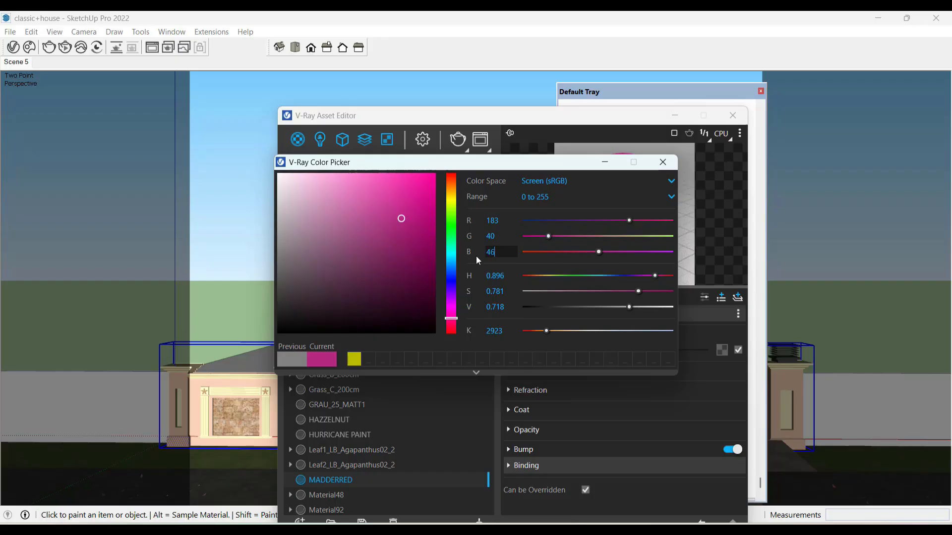
text(6)
key(Return)
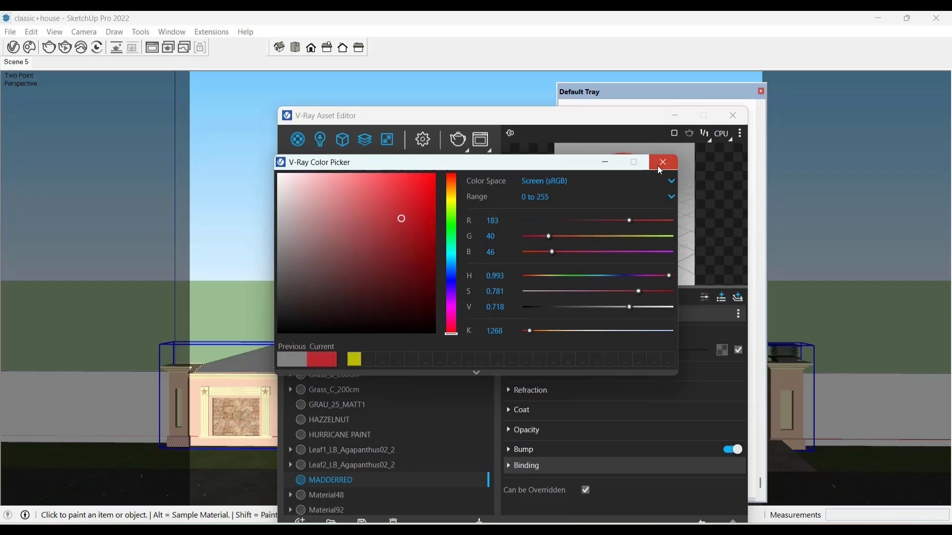
click(660, 166)
Sample the roof cornice's trim paint and select all objects in the scene that use the PINEAPPLE material
click(733, 115)
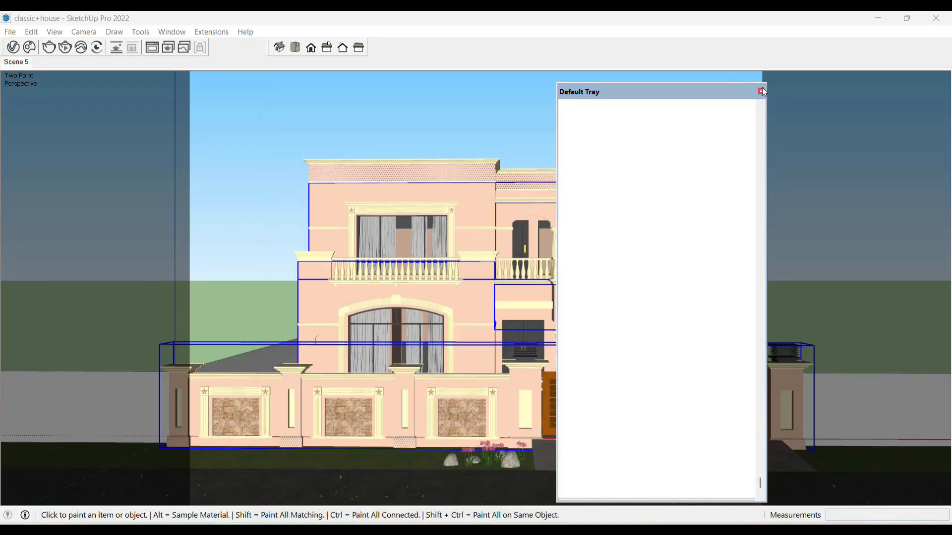
click(14, 47)
drag(363, 119, 382, 259)
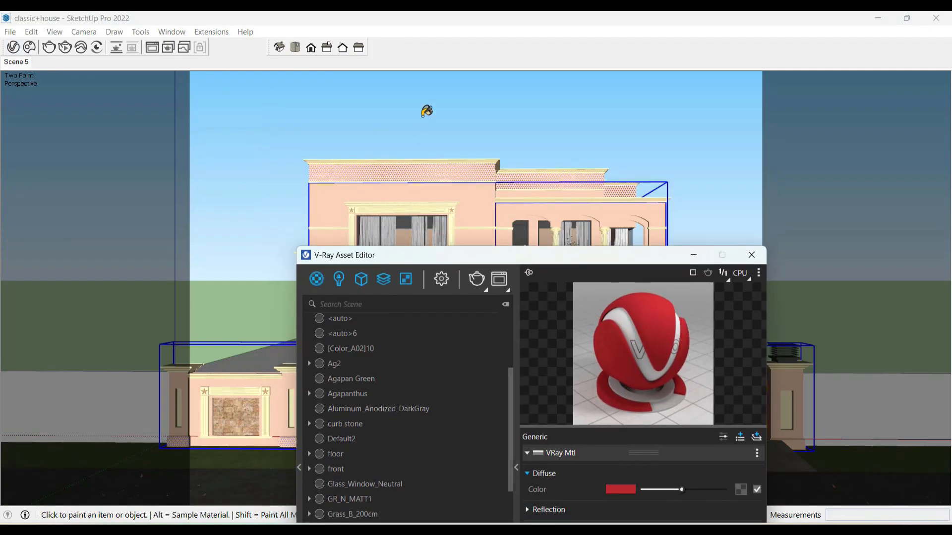
key(alt)
alt+click(419, 160)
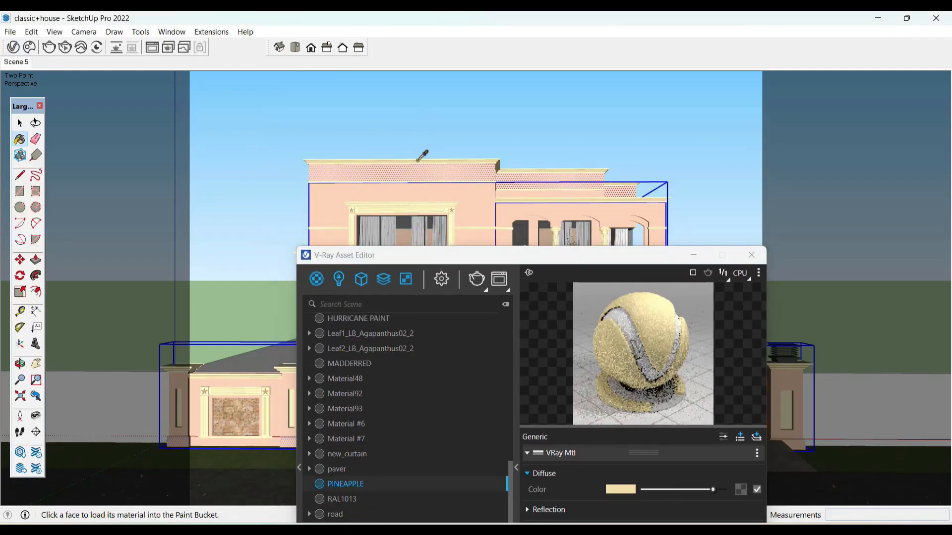
click(355, 481)
right_click(356, 481)
click(391, 491)
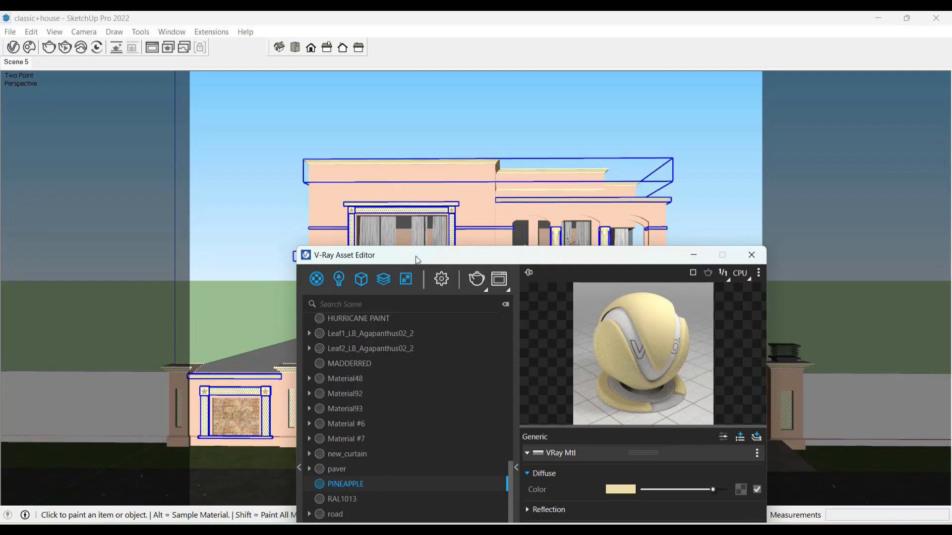
Search the scene assets for MAD, apply the MADDERRED material to the selected trim and close the Asset Editor
drag(416, 251, 421, 57)
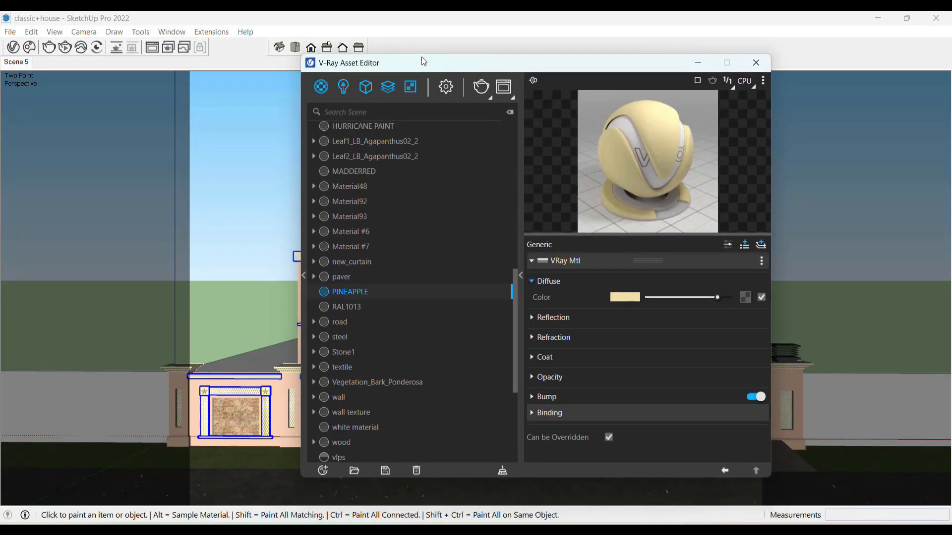
click(371, 111)
text(MAD)
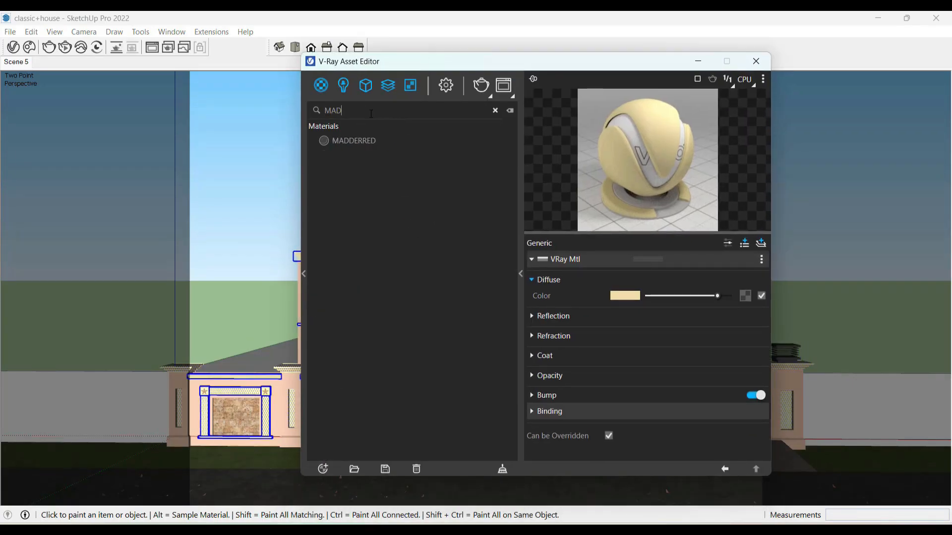
right_click(377, 140)
click(413, 164)
click(756, 61)
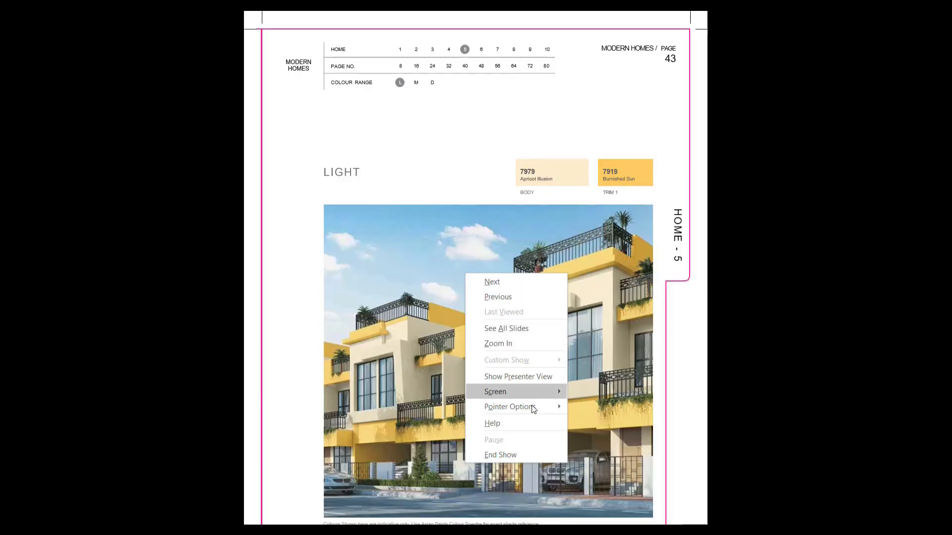
End the slide show on slide 44, copy its yellow house picture and minimize PowerPoint to return to SketchUp
mouse_move(521, 408)
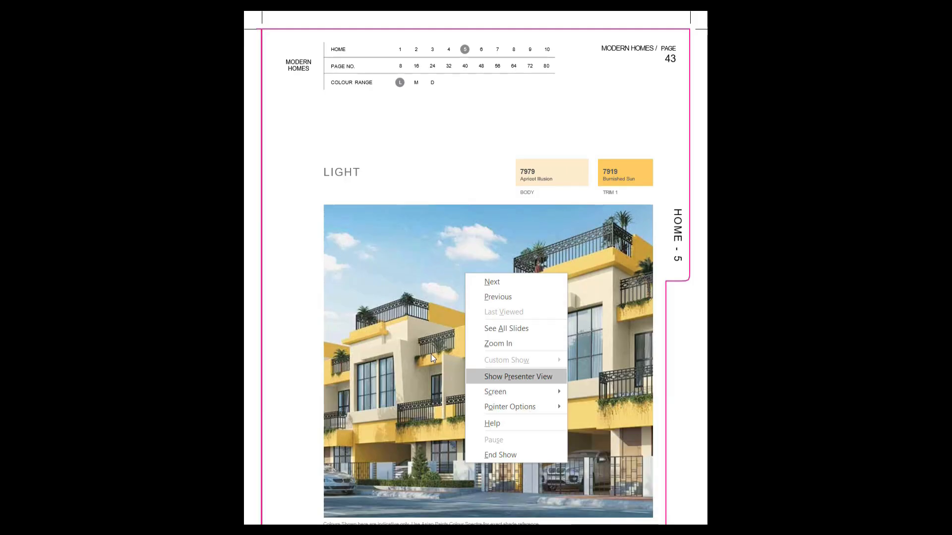
key(Escape)
key(Escape)
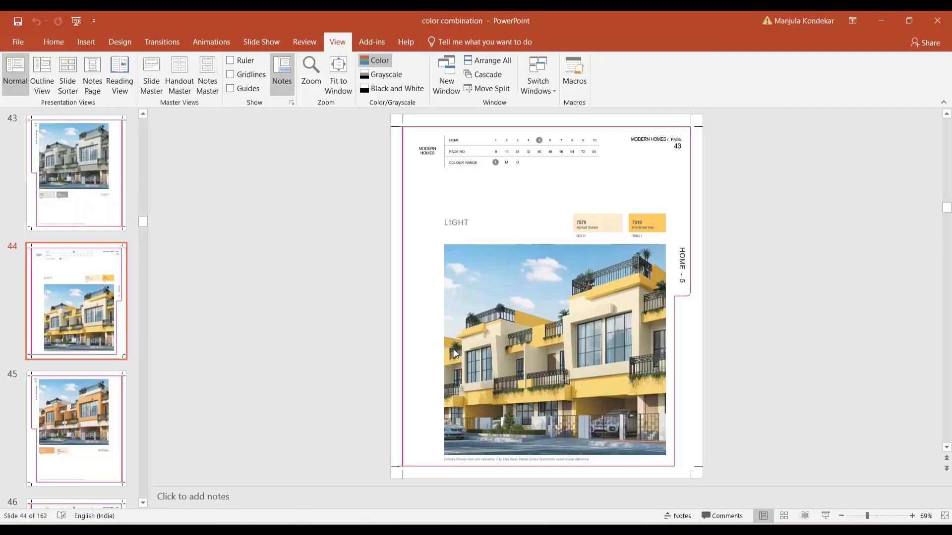
click(554, 258)
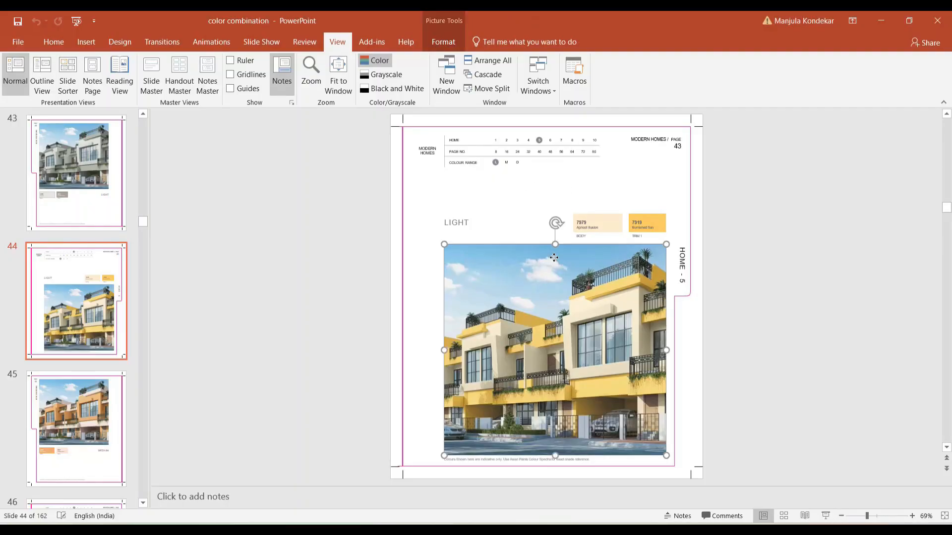
right_click(554, 257)
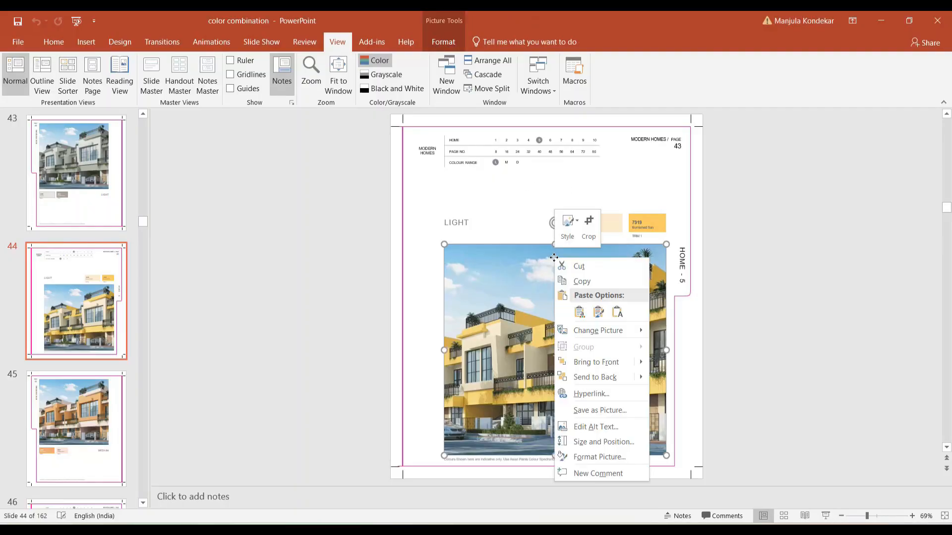
click(581, 281)
click(878, 17)
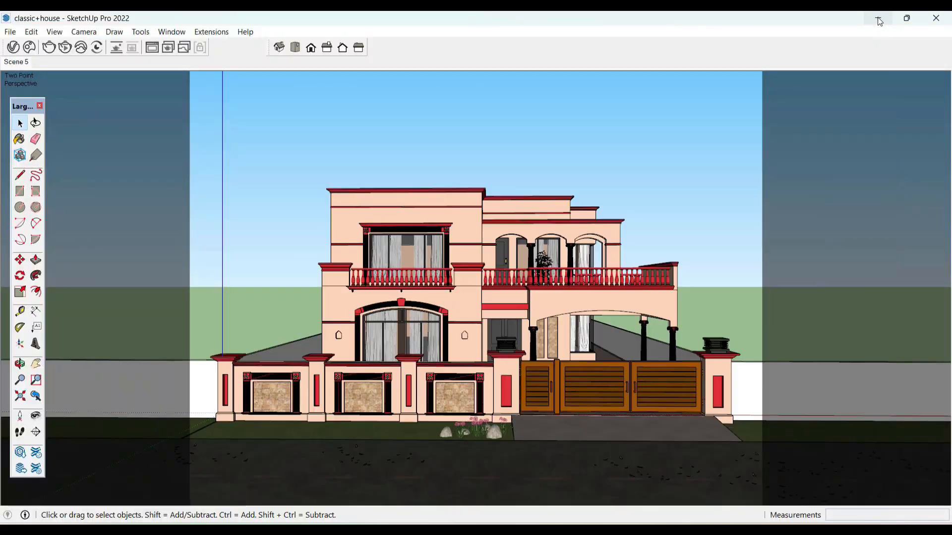
Minimize SketchUp and the other open windows to reach the desktop
click(876, 17)
click(875, 16)
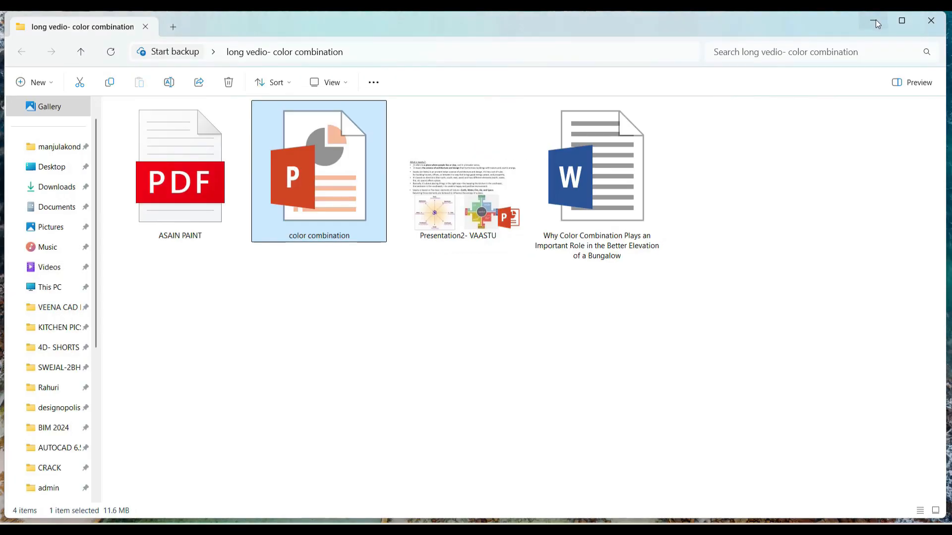
click(875, 19)
right_click(352, 151)
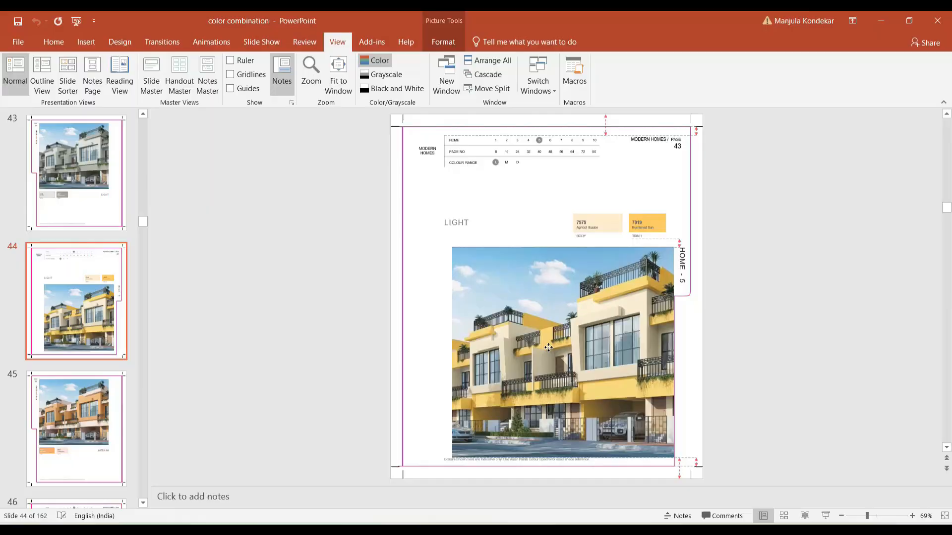
In PowerPoint, save the yellow house picture on slide 44 to the Desktop as the JPEG file Picture1
drag(551, 347, 543, 347)
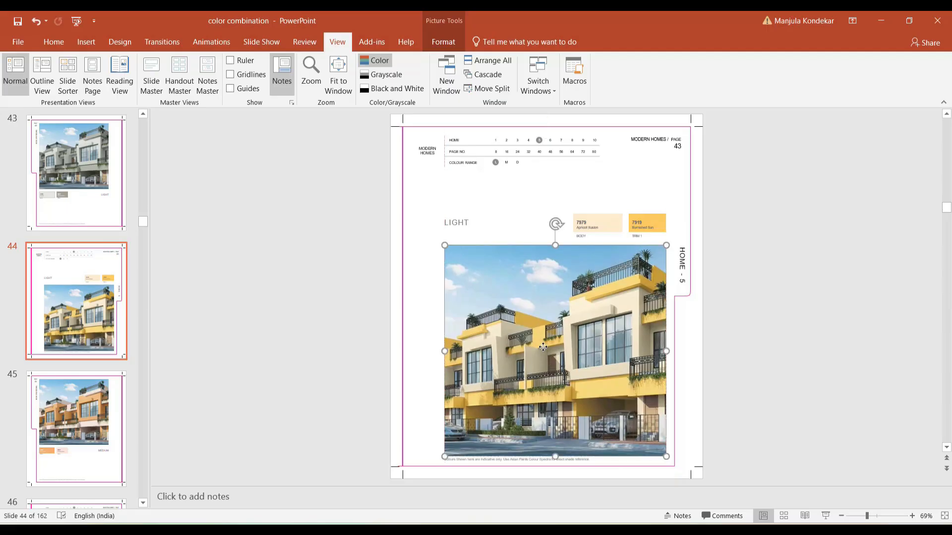
double_click(542, 347)
right_click(542, 347)
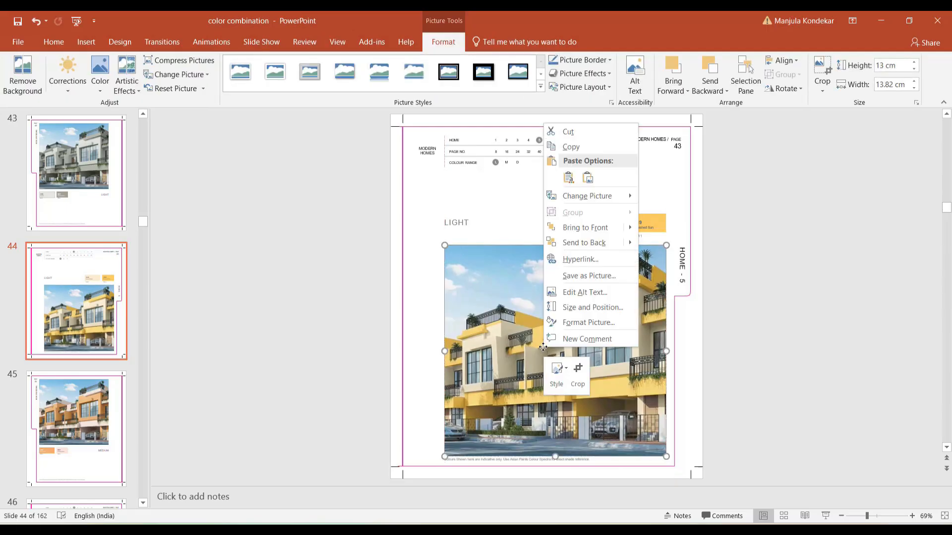
click(590, 276)
click(30, 156)
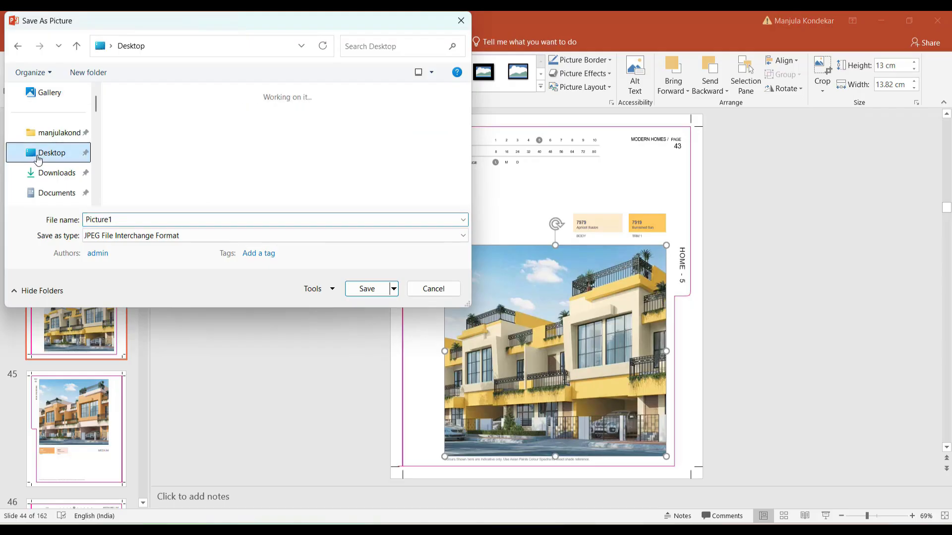
click(369, 289)
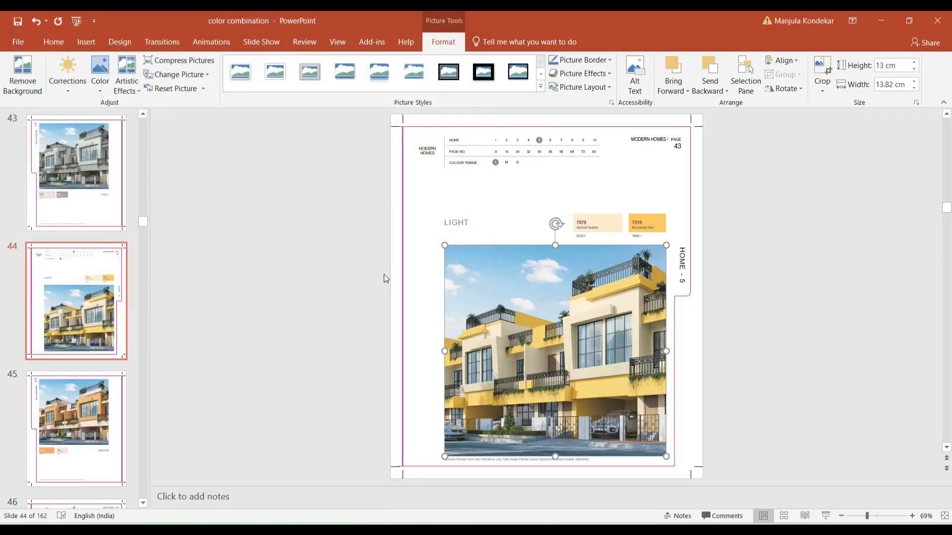
Minimize PowerPoint and open Picture1 from the desktop in the photo viewer
click(880, 22)
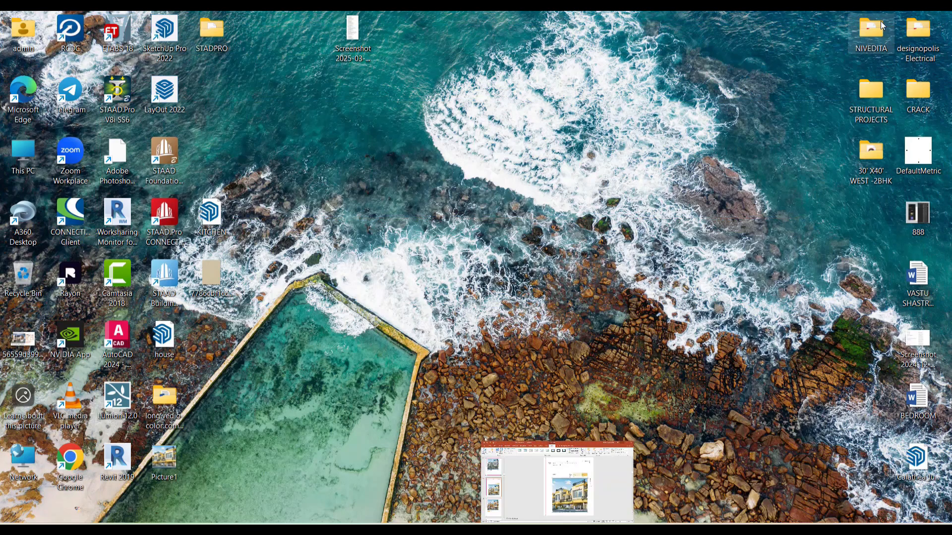
double_click(164, 460)
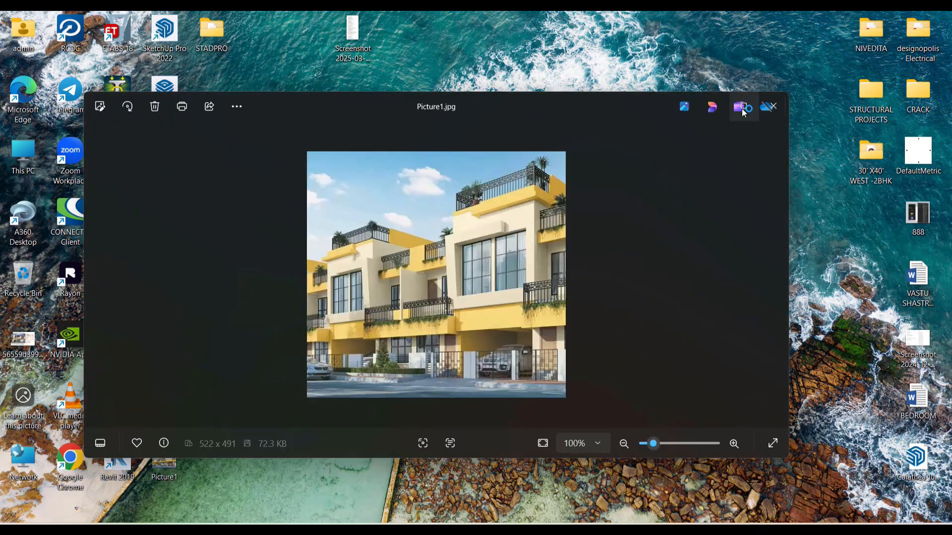
click(744, 105)
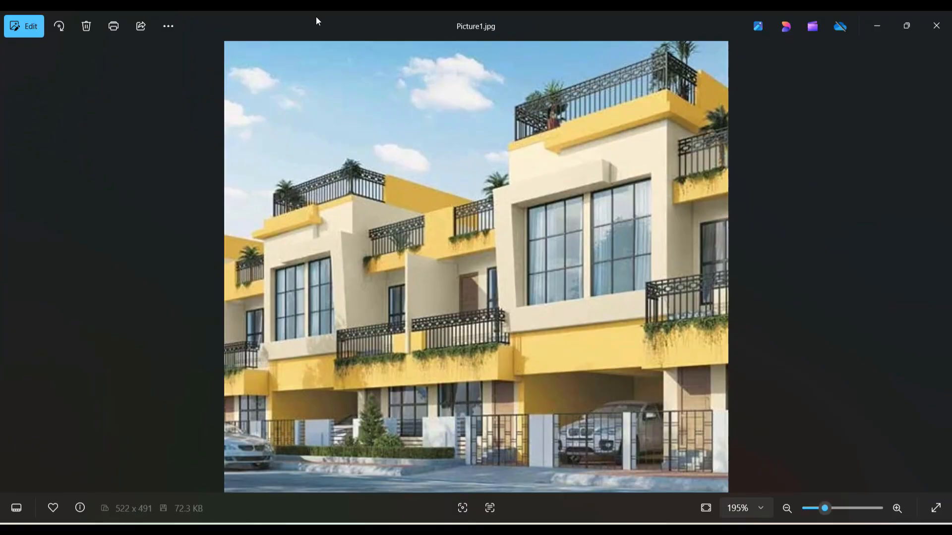
double_click(316, 21)
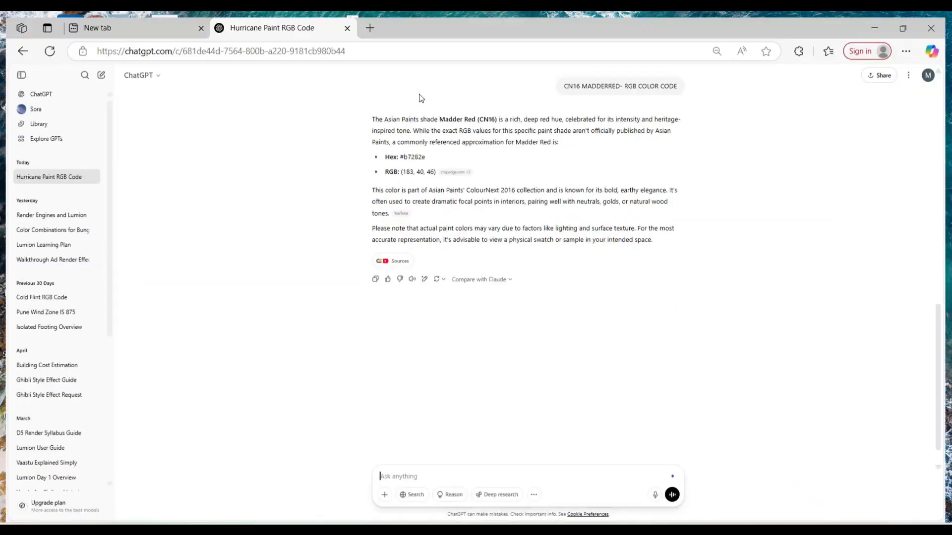
Switch to the Edge browser, search for COLOUR PICKER in a new tab and open imagecolorpicker.com
click(367, 21)
click(322, 45)
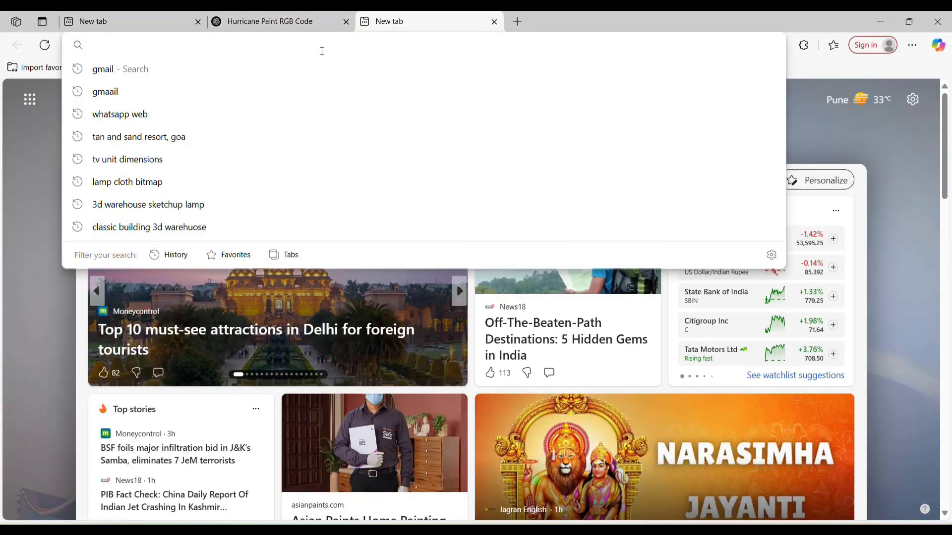
text(COLOUR )
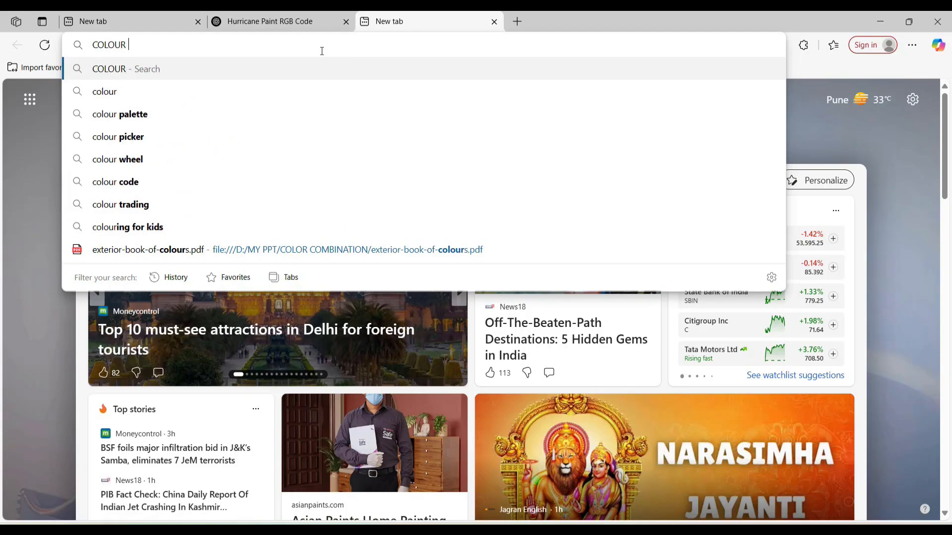
text(PICKER)
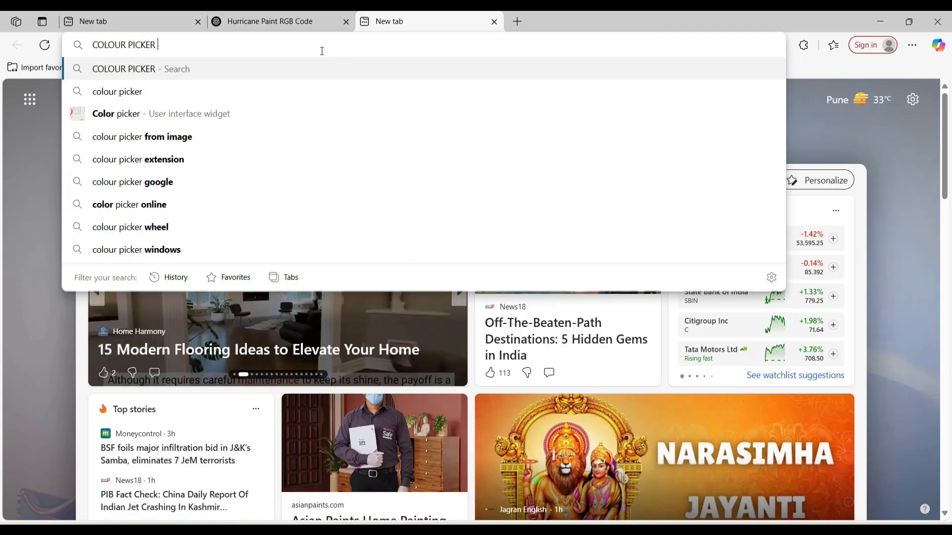
key(Return)
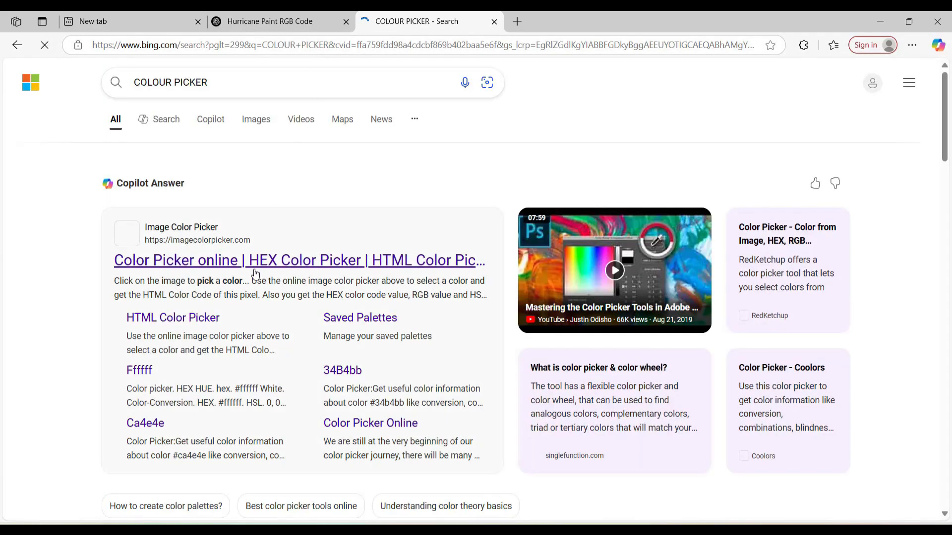
click(281, 274)
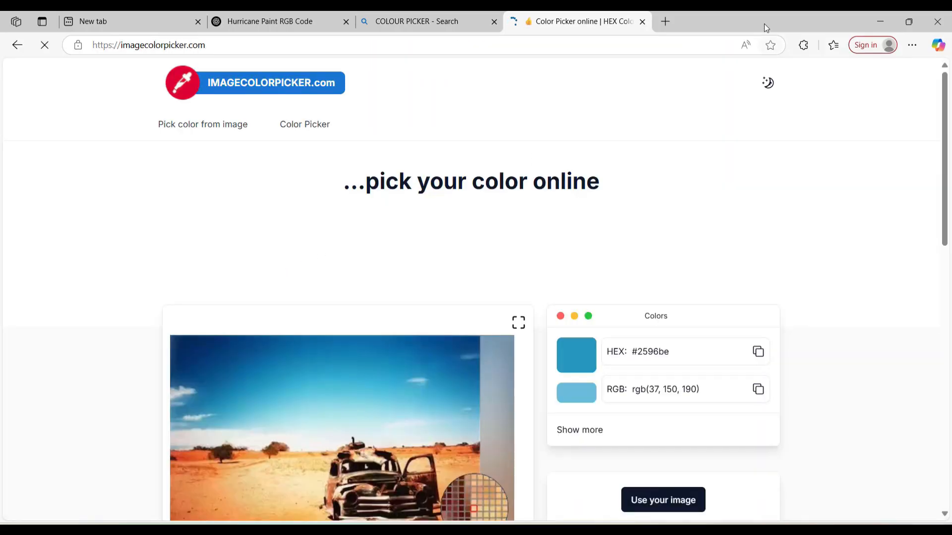
Arrange the Picture1 photo window and the browser window side by side, with the photo on the left half
drag(765, 26, 790, 477)
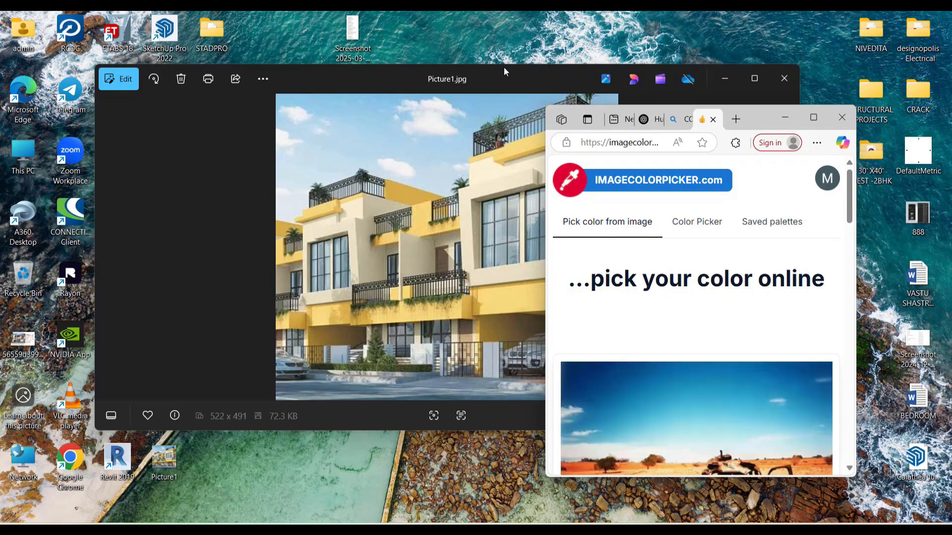
drag(504, 69, 323, 155)
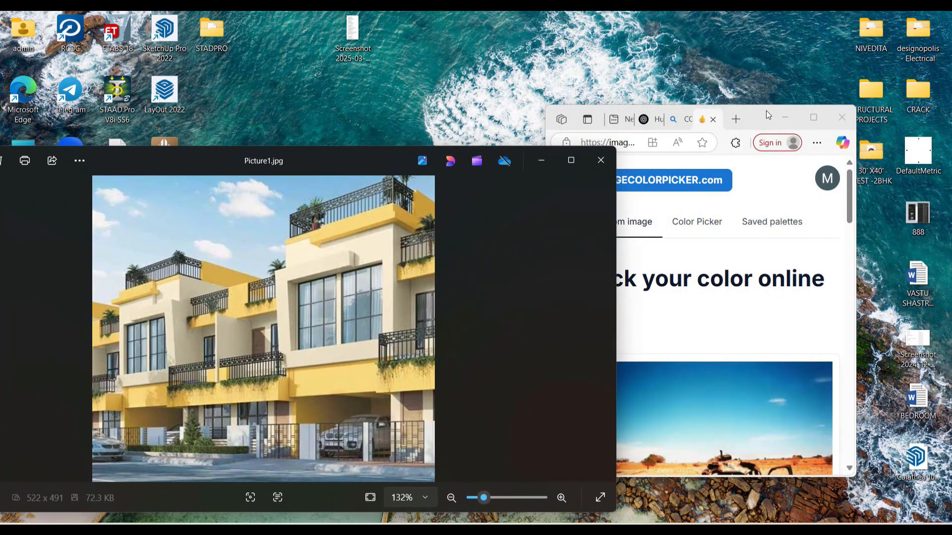
drag(767, 115, 843, 74)
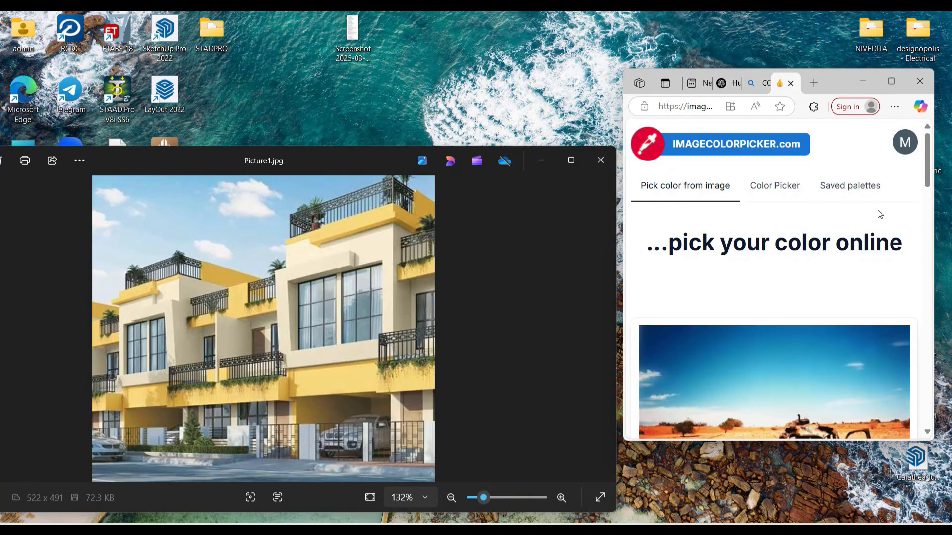
double_click(849, 69)
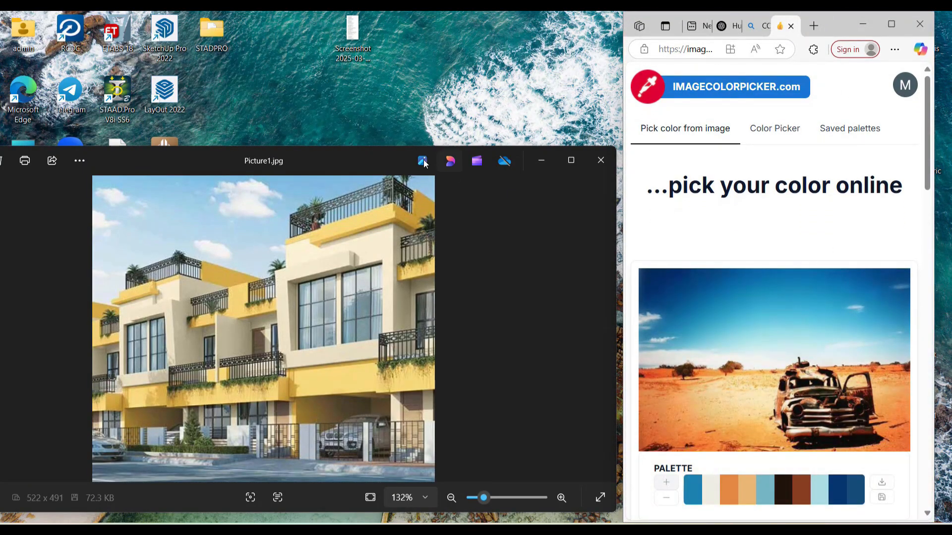
drag(392, 149, 354, 37)
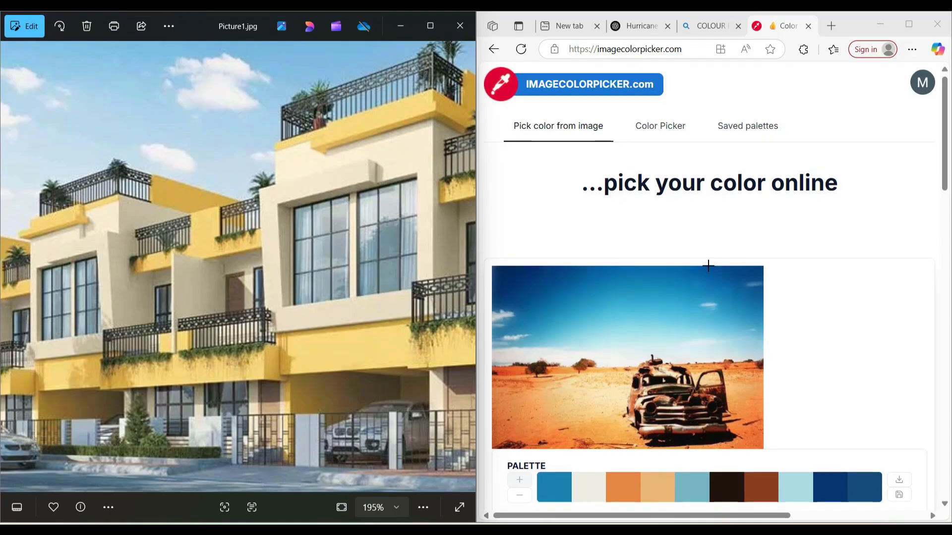
Try to sample the yellow facade in the photo window using the site's Color Picker page
scroll(762, 172, down, 3)
scroll(648, 143, up, 3)
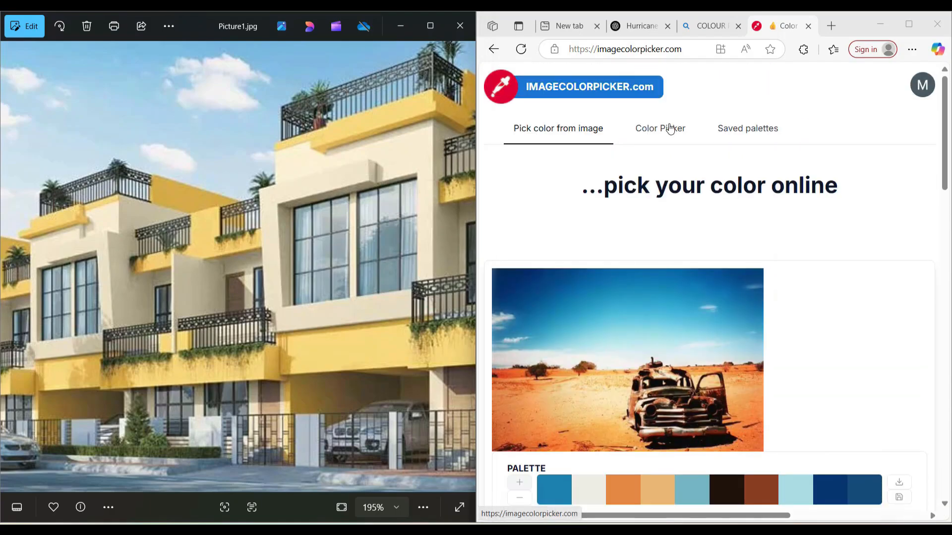
click(669, 127)
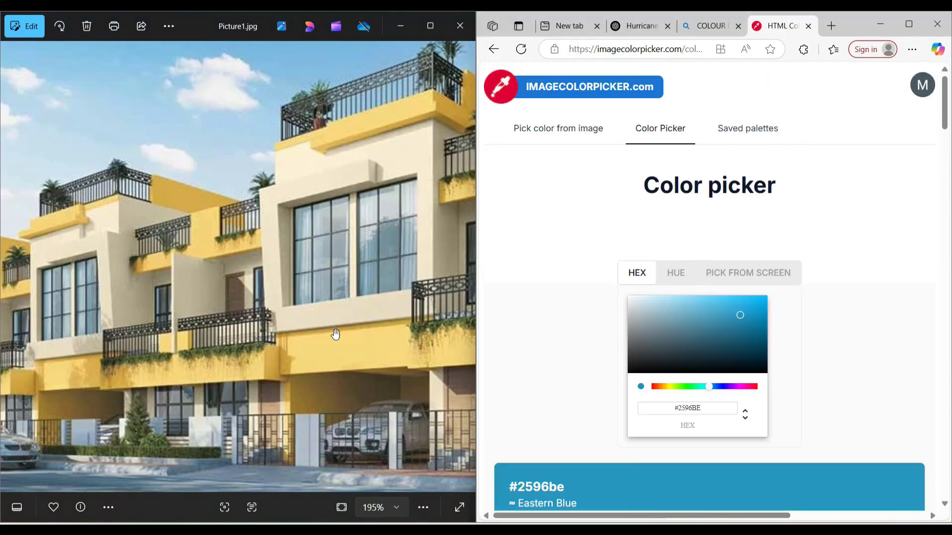
click(346, 350)
scroll(606, 338, down, 4)
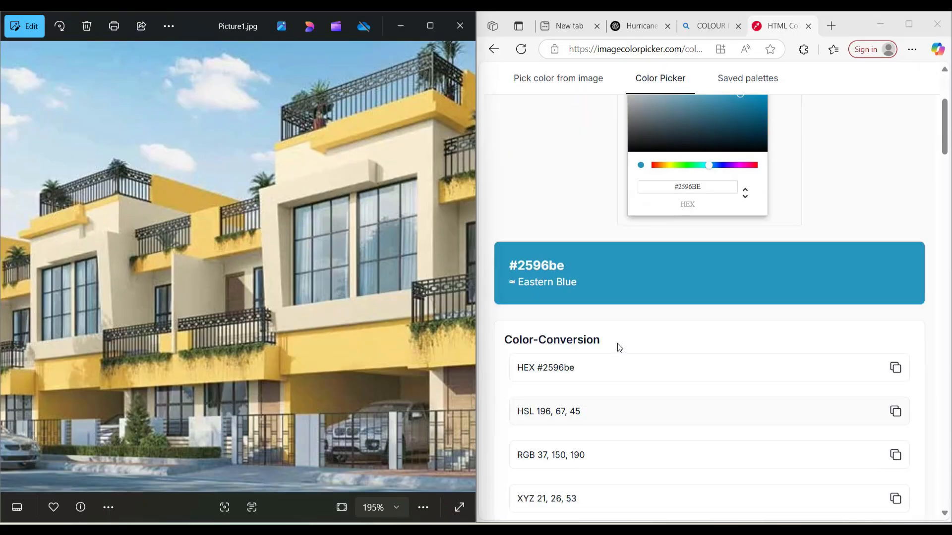
scroll(616, 344, up, 4)
click(540, 135)
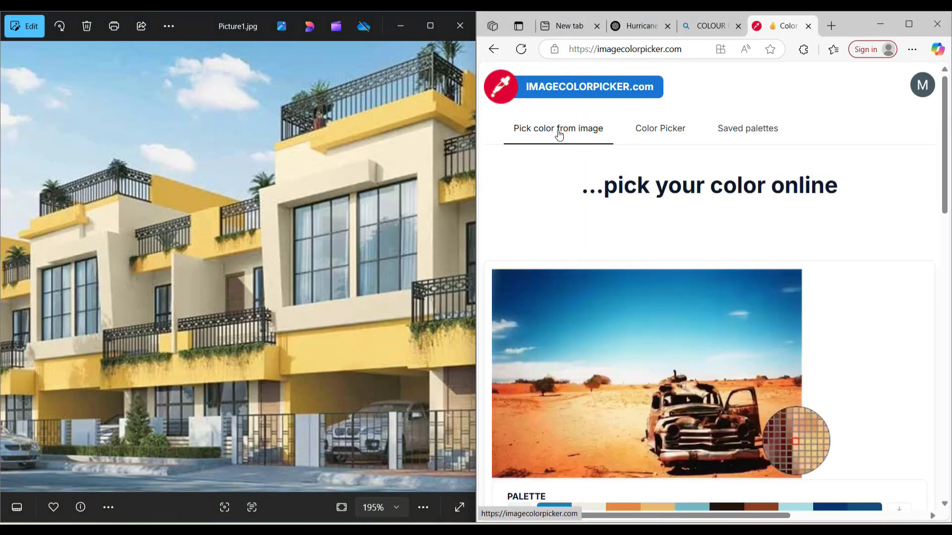
Upload Picture1 from the Desktop to the site for picking colors from an image
scroll(701, 300, down, 7)
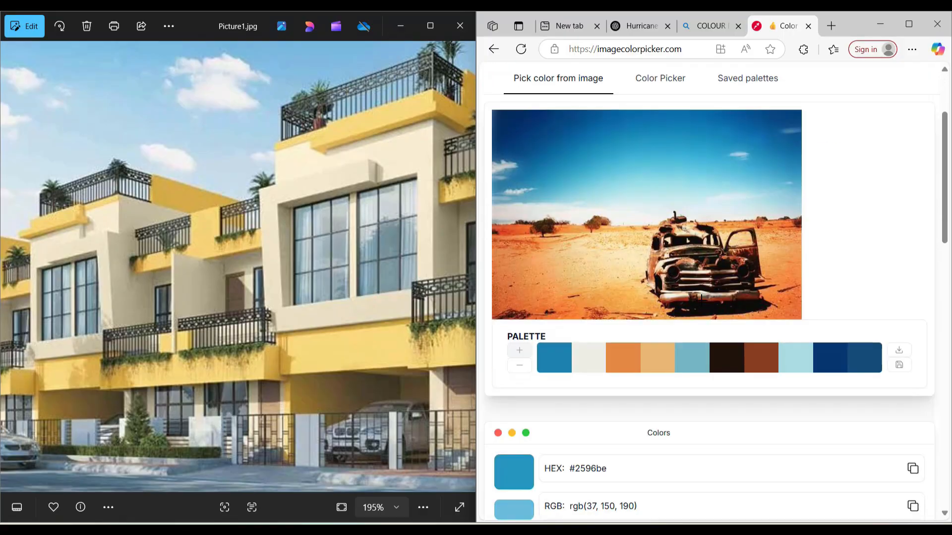
click(707, 431)
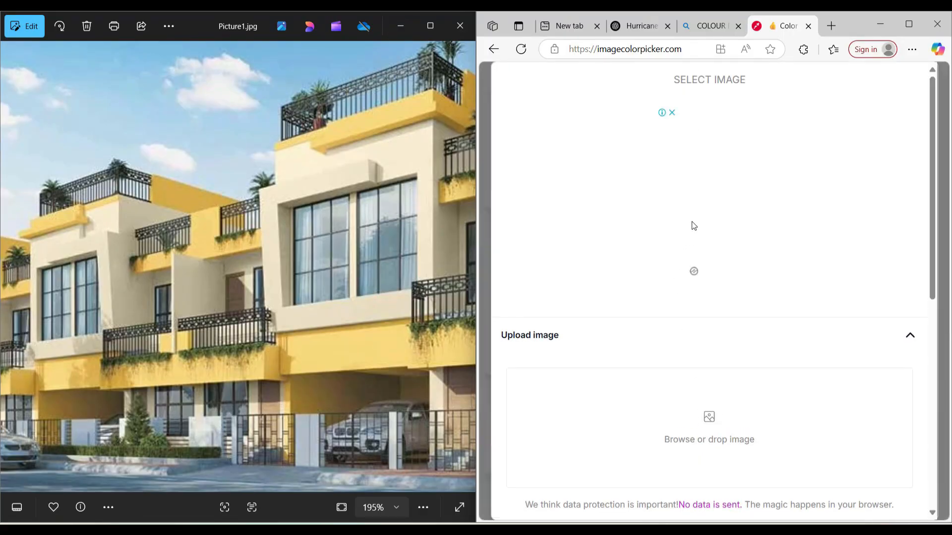
click(716, 419)
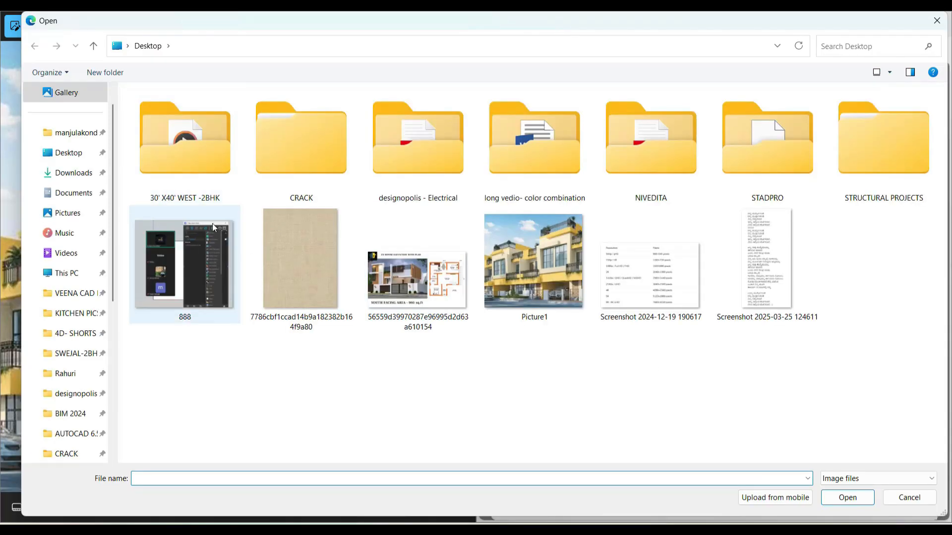
click(543, 285)
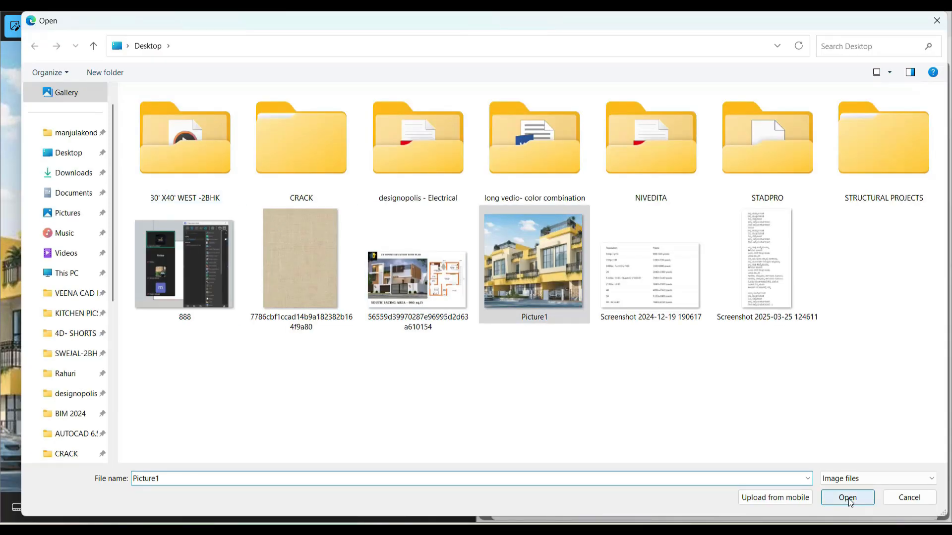
click(848, 498)
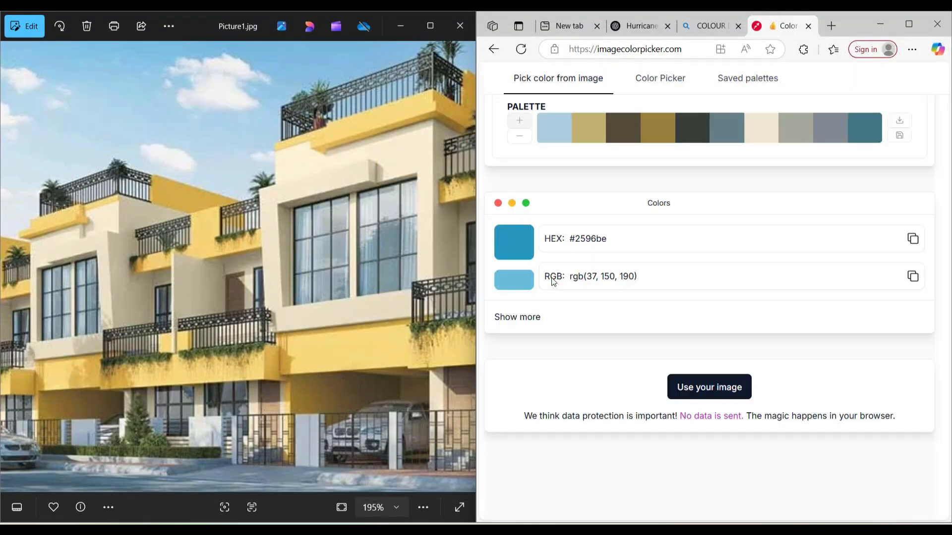
Sample the cream wall color in the uploaded house image and copy its RGB values
scroll(554, 282, up, 5)
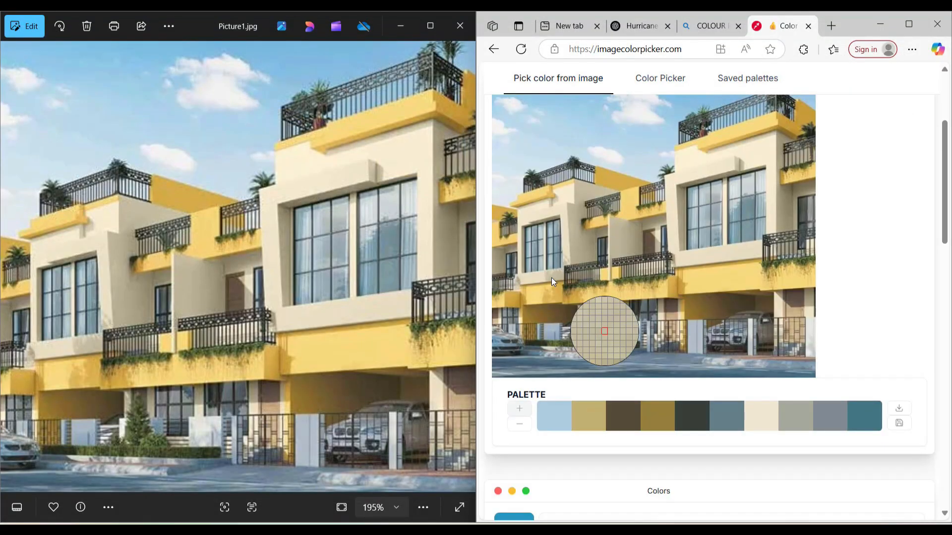
click(565, 195)
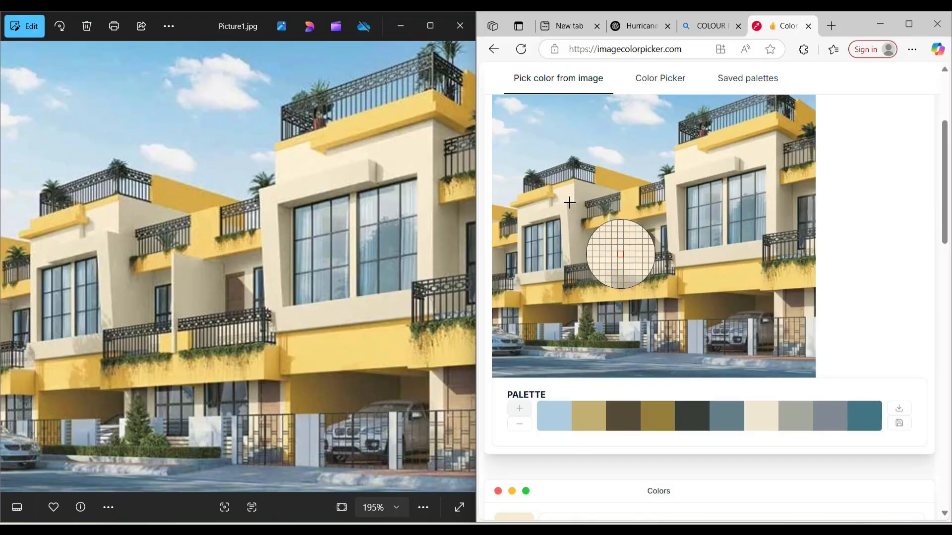
scroll(615, 307, down, 3)
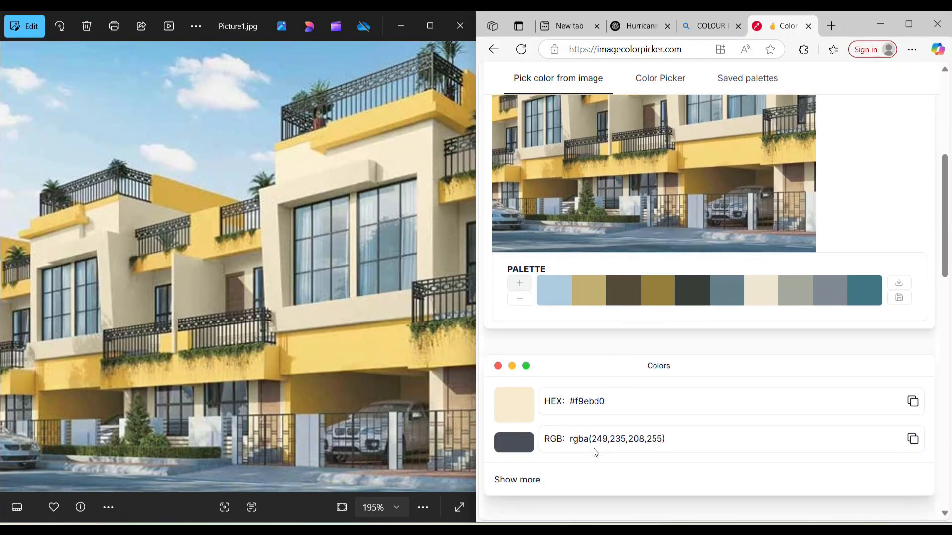
drag(593, 439, 643, 440)
right_click(642, 441)
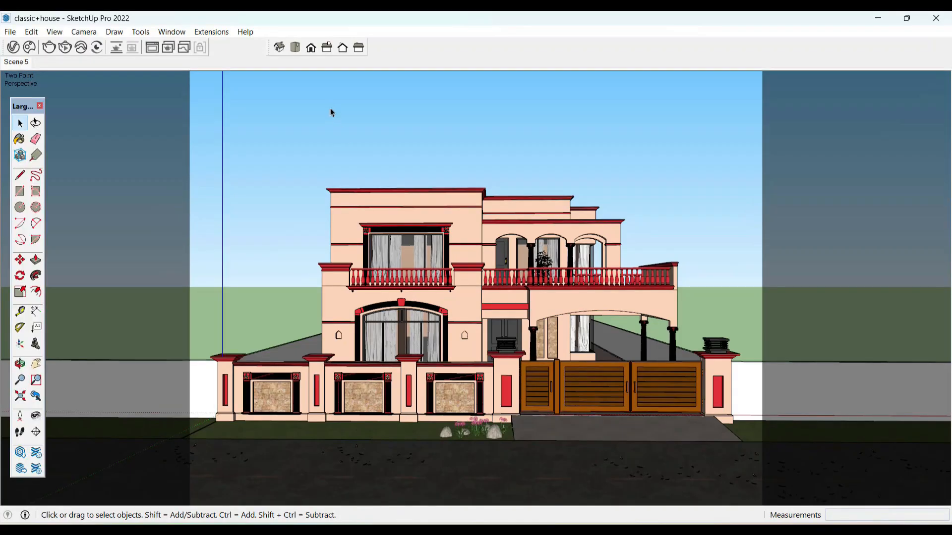
Clear the material filter in the V-Ray Asset Editor and create a new Generic material
click(14, 47)
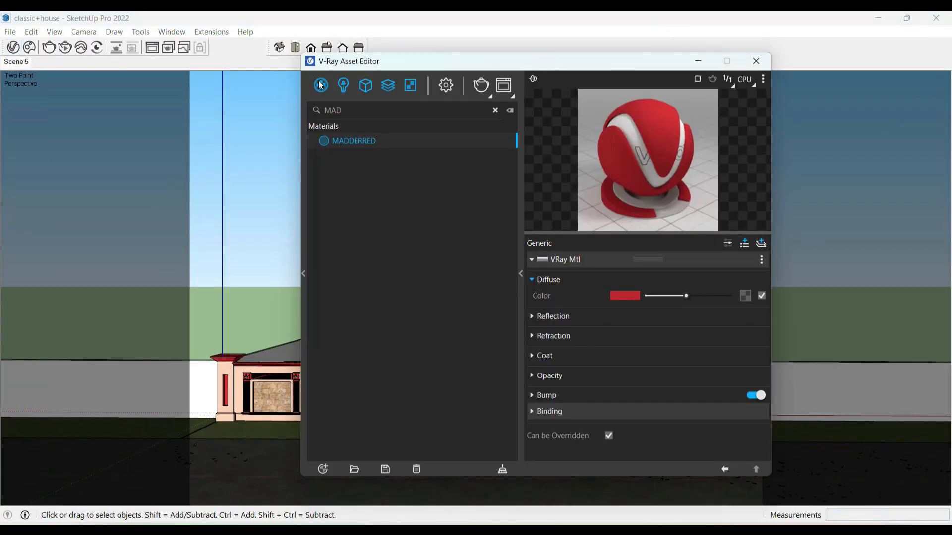
click(495, 111)
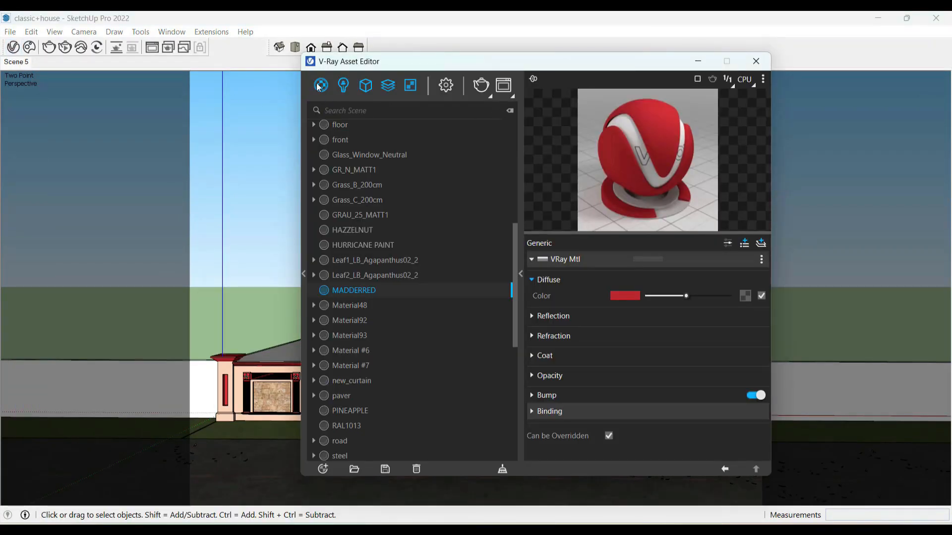
click(320, 86)
click(342, 110)
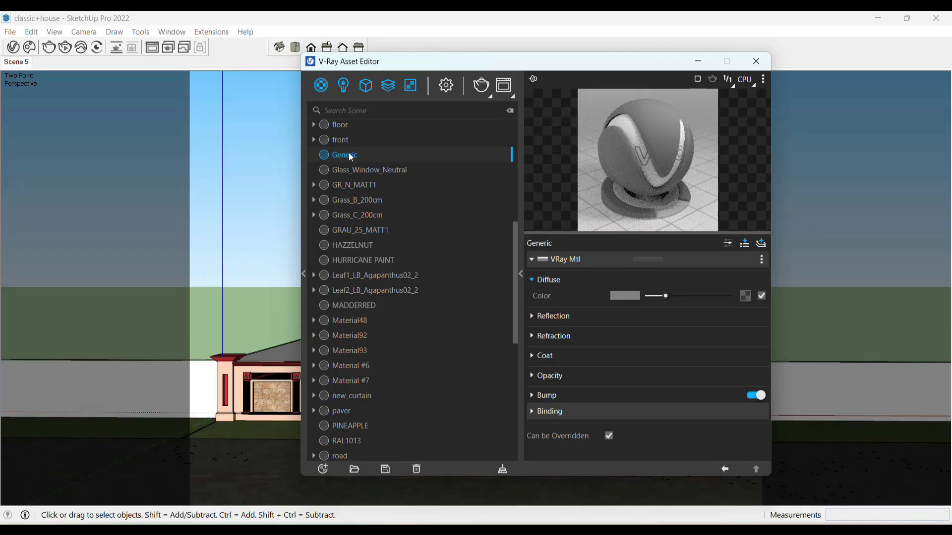
Switch to the color combination presentation in PowerPoint and view slide 44 full screen to read the body shade's name
right_click(349, 153)
click(378, 225)
click(679, 531)
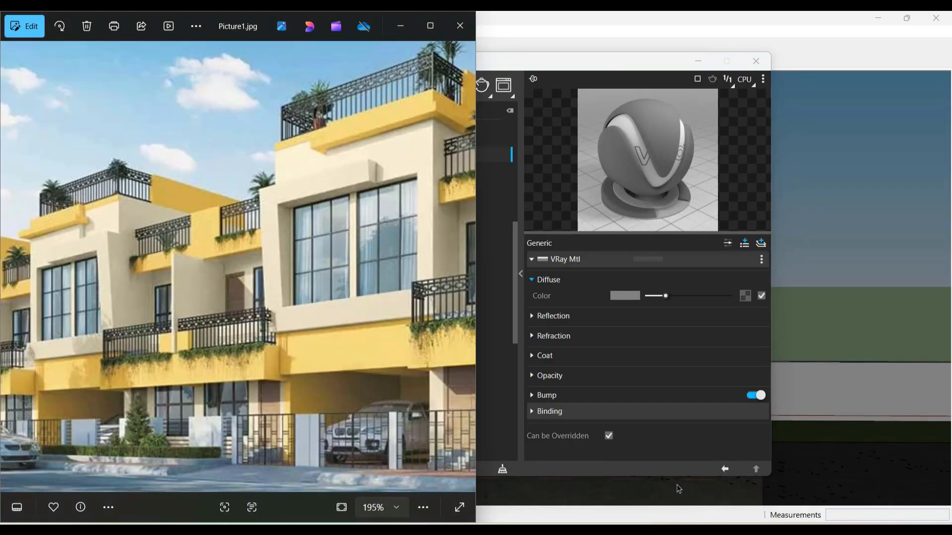
click(623, 531)
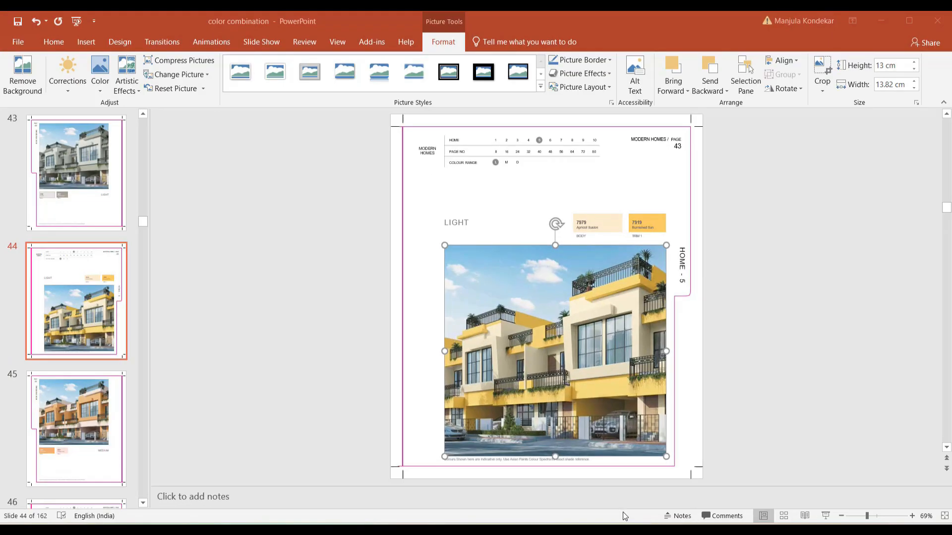
click(825, 516)
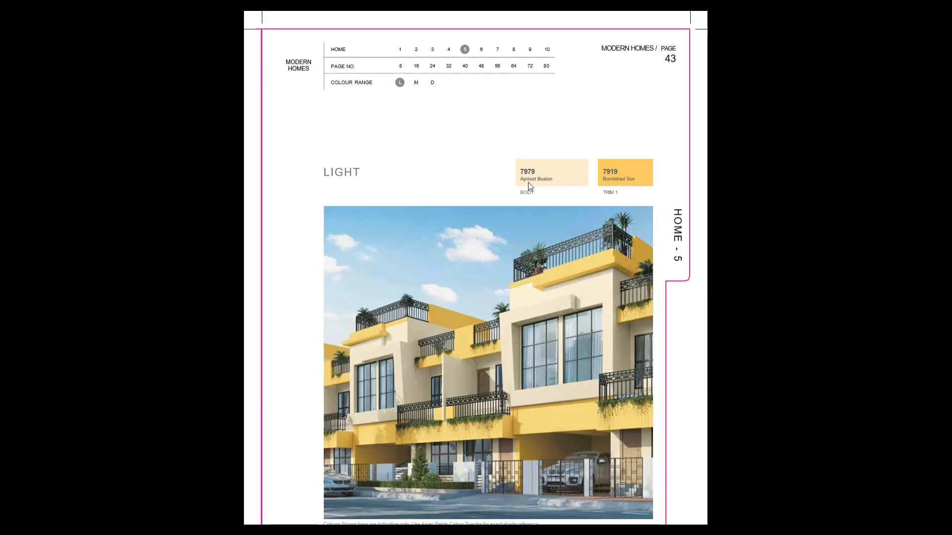
key(Escape)
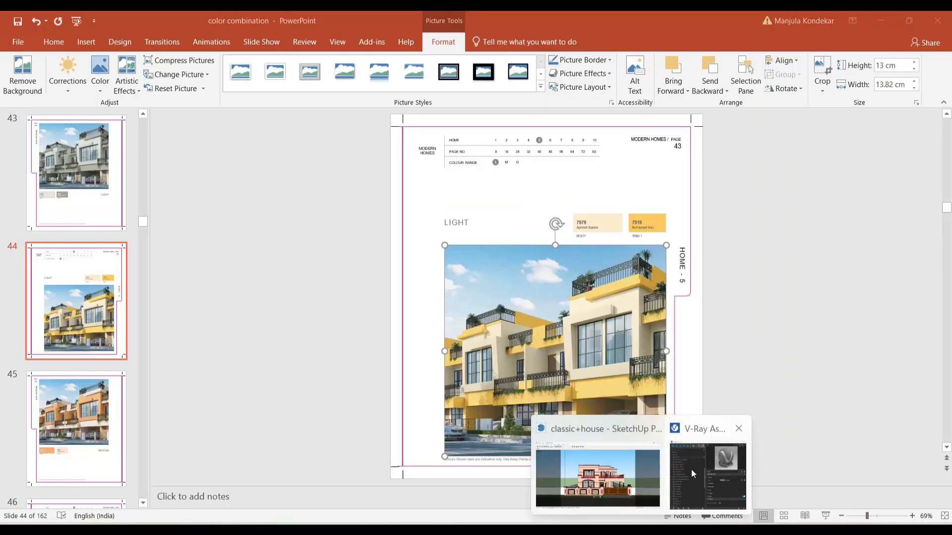
Return to the V-Ray Asset Editor and rename the new Generic material as APPRICOT ILLUSION
click(691, 469)
right_click(347, 156)
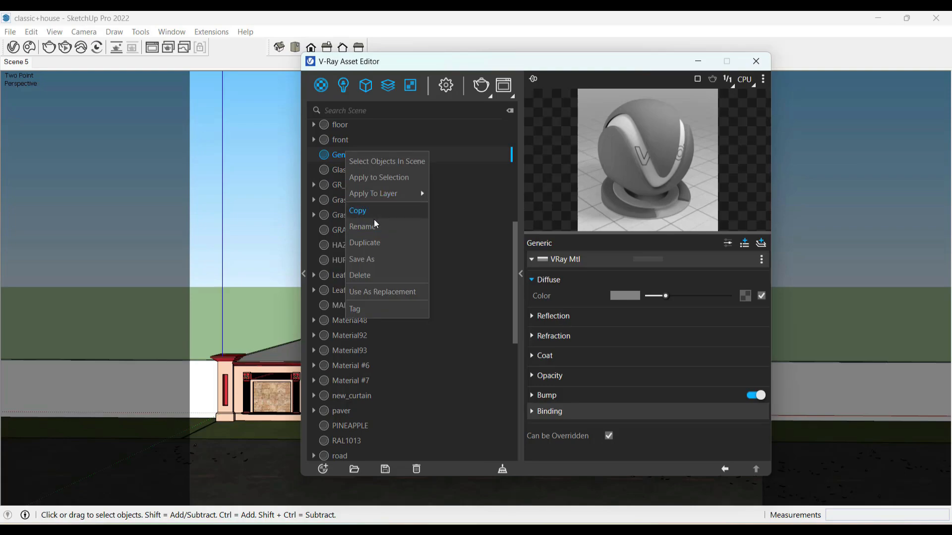
click(369, 227)
drag(365, 157, 334, 158)
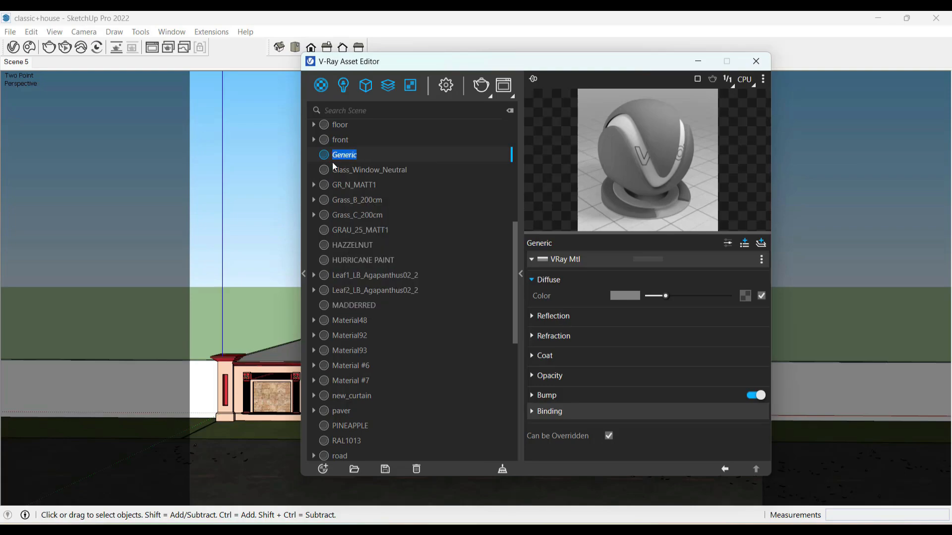
text(APPRICOT ILLUSION)
Set the APPRICOT ILLUSION diffuse color to red 243 and green 239
click(623, 299)
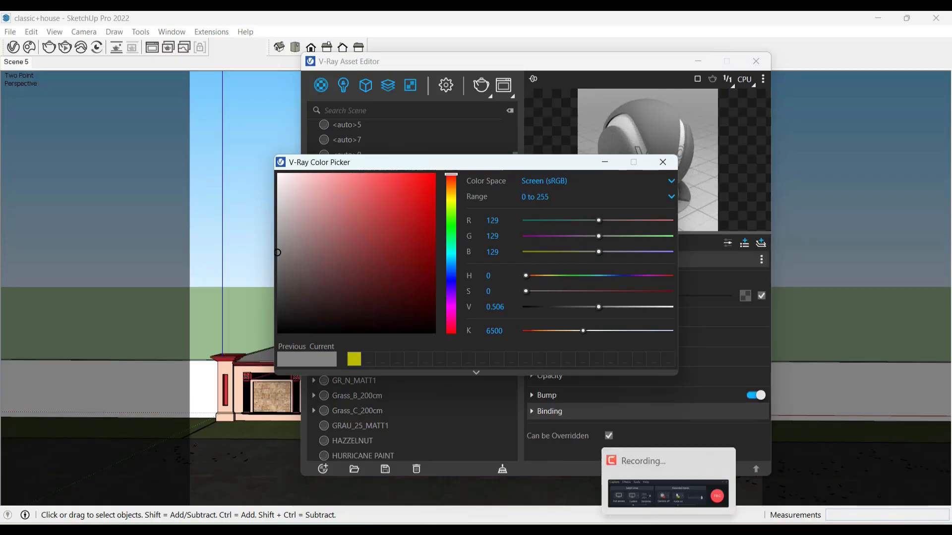
click(472, 507)
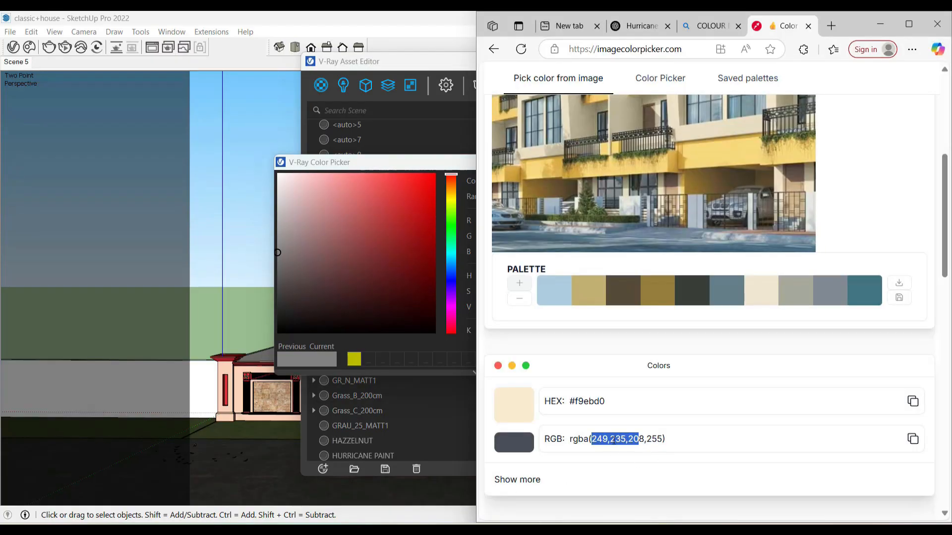
drag(444, 165, 338, 168)
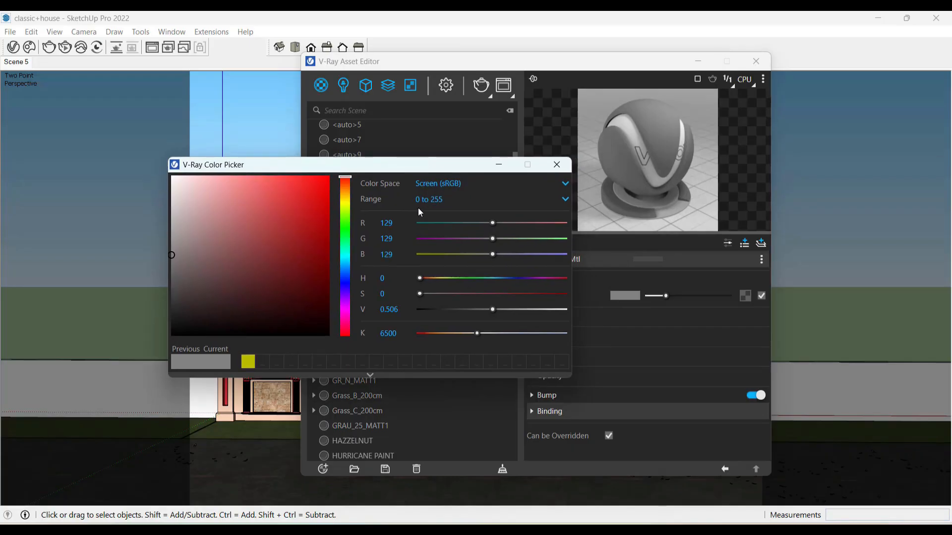
click(389, 223)
text(243)
click(398, 240)
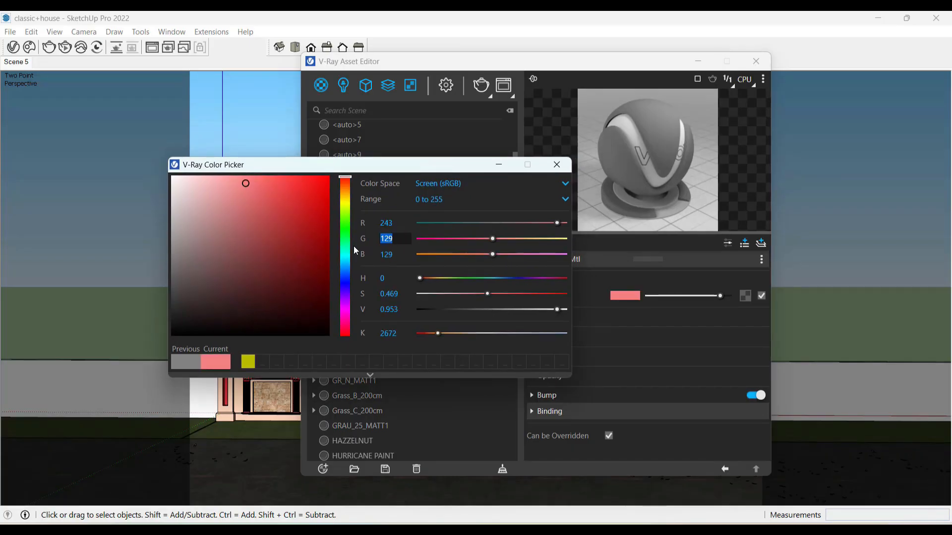
text(239)
key(Return)
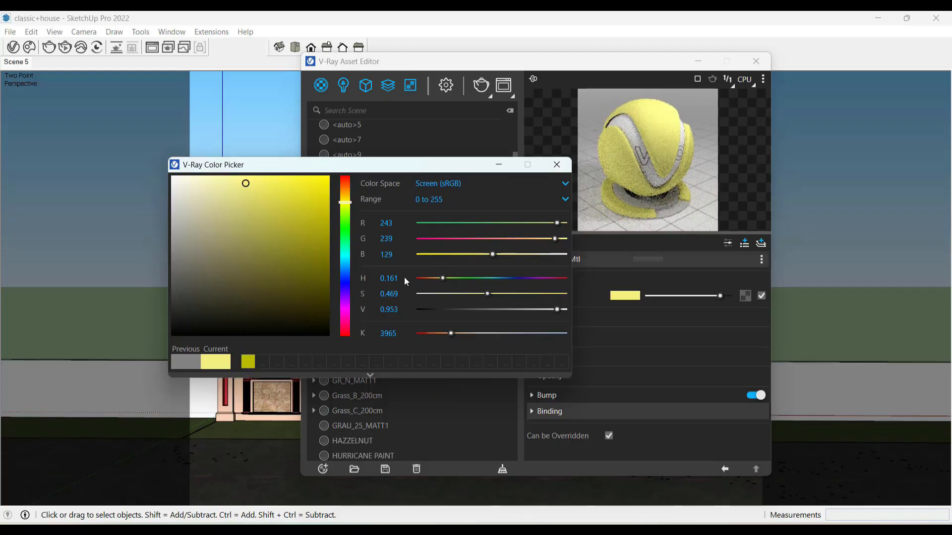
Recheck the sampled RGB values in the browser and correct the diffuse color to red 249 and green 235
key(alt+Tab)
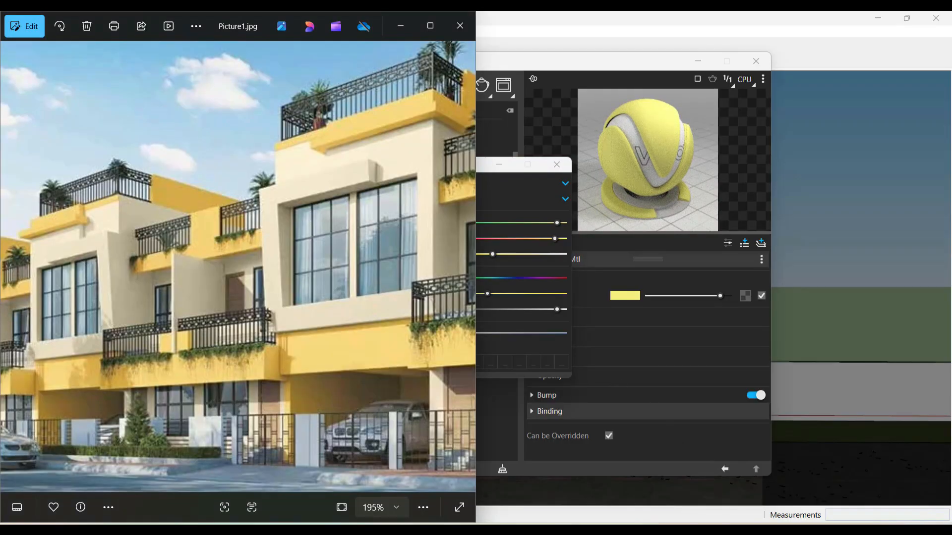
key(alt+Tab)
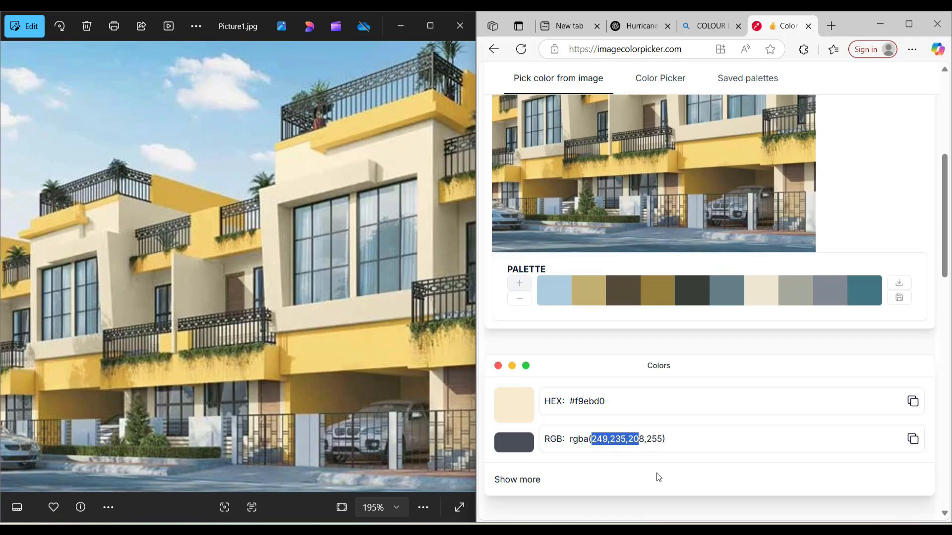
click(709, 466)
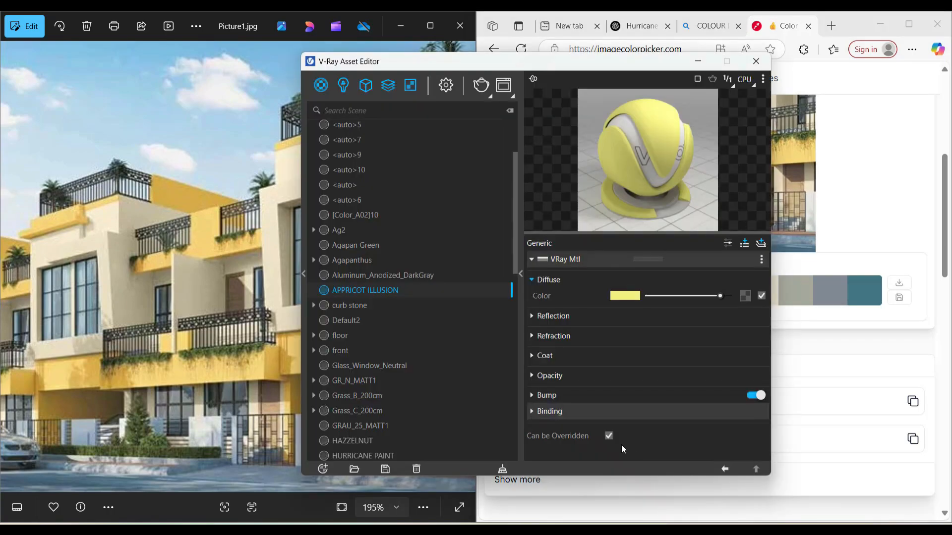
click(623, 296)
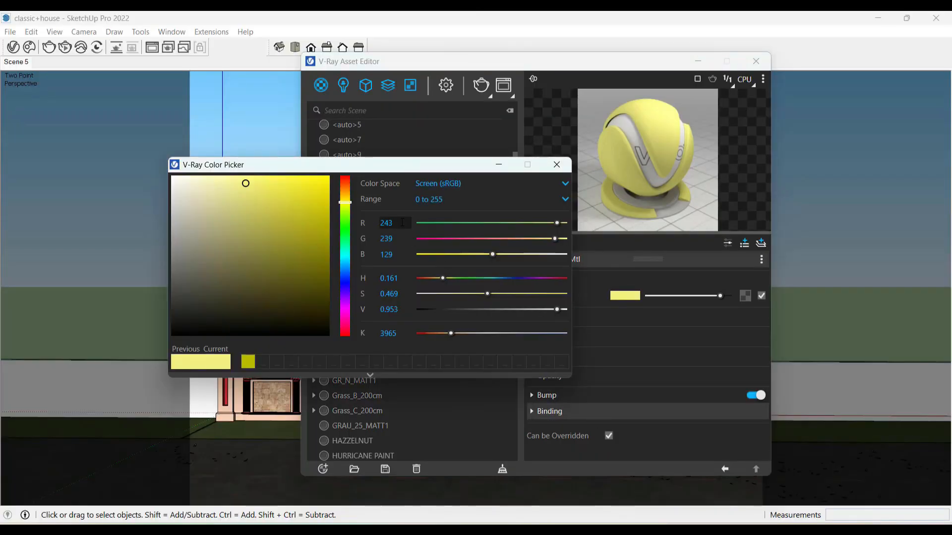
text(9)
click(401, 238)
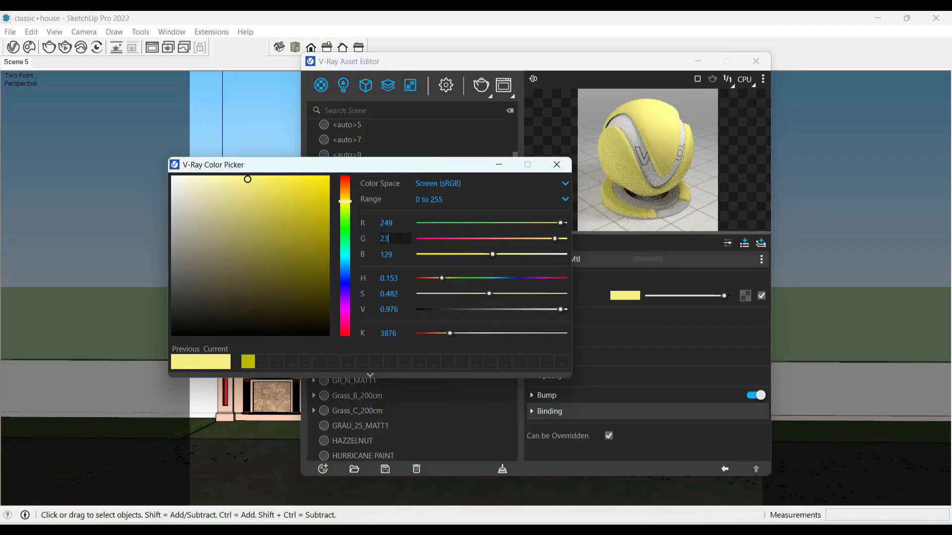
key(BackSpace)
text(5)
Check the sampled blue value in the browser and set the diffuse color's blue to 208
key(alt+Tab)
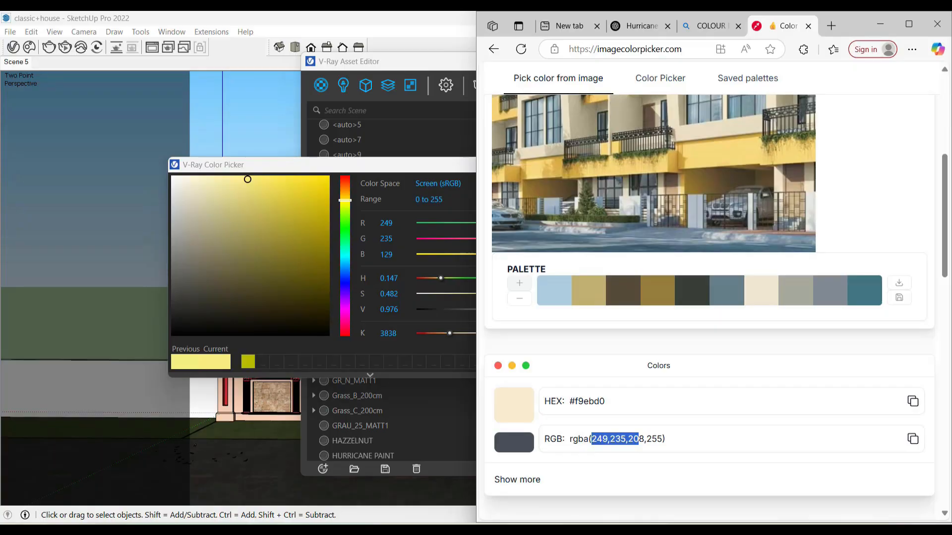
click(712, 478)
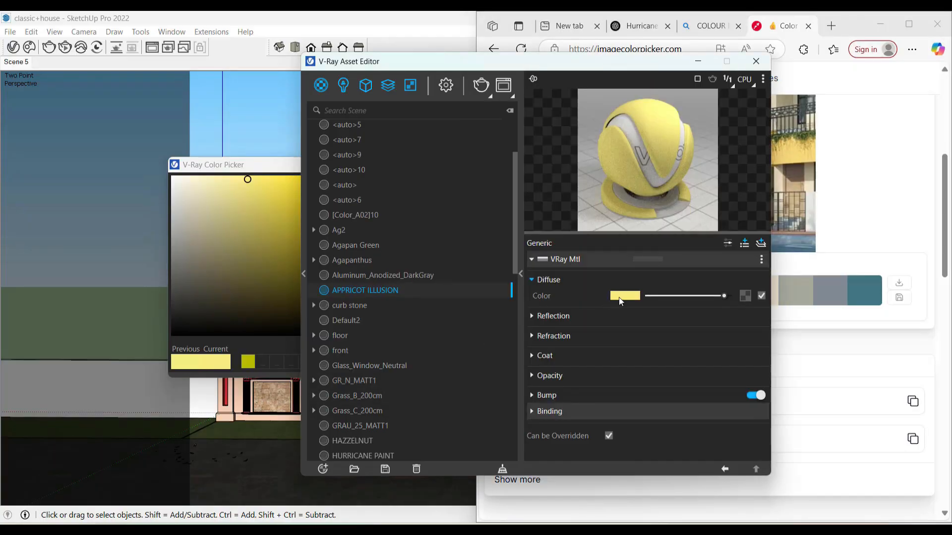
click(620, 300)
drag(394, 255, 333, 261)
text(2)
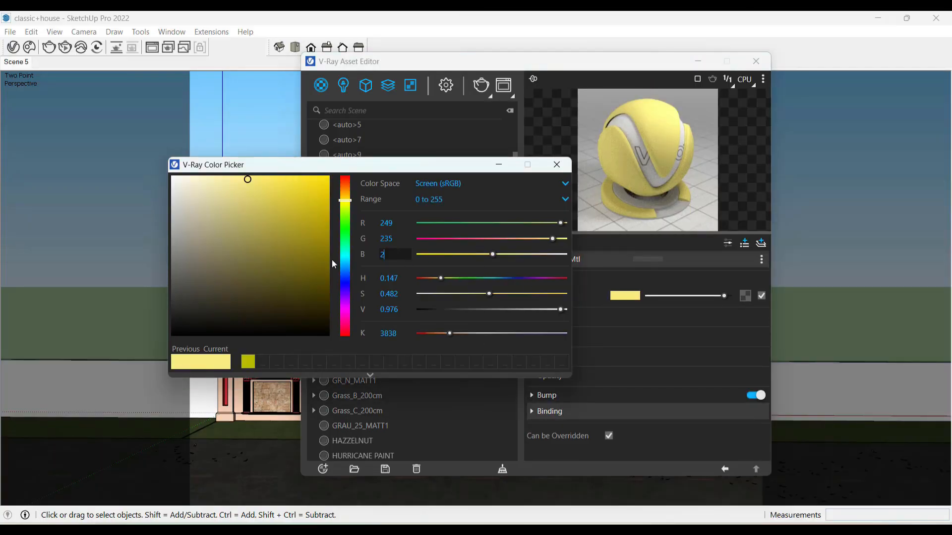
text(08)
key(Return)
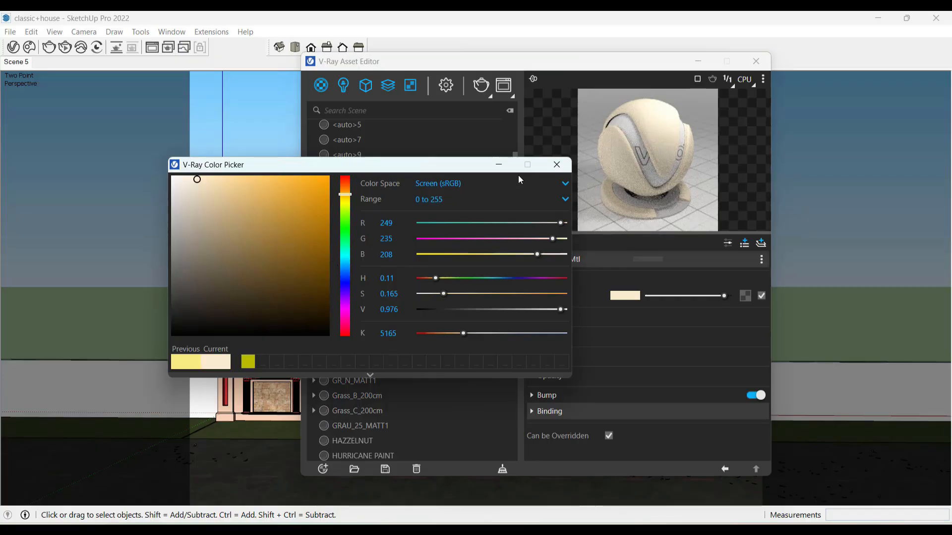
click(557, 165)
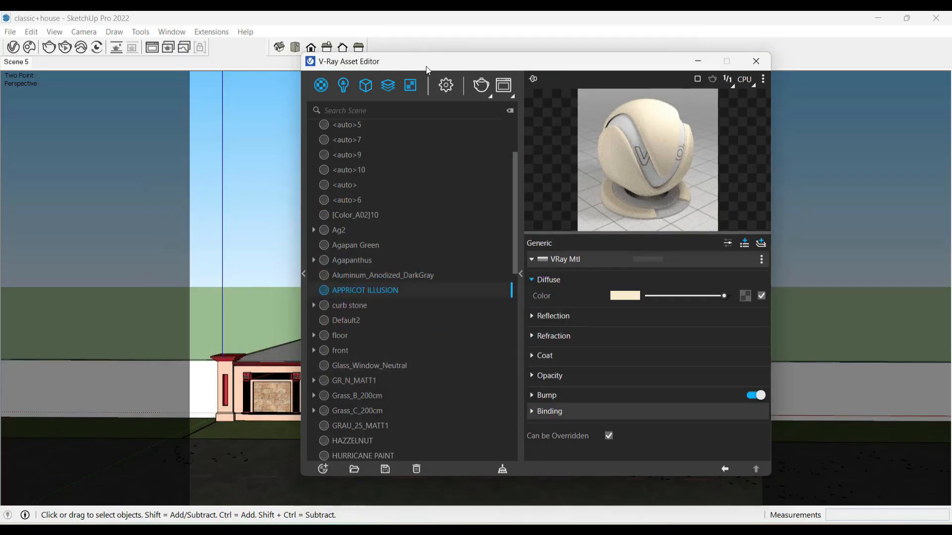
Sample the upper facade wall's material and select all objects in the scene that use HAZZELNUT
drag(426, 65, 384, 242)
click(411, 122)
key(b)
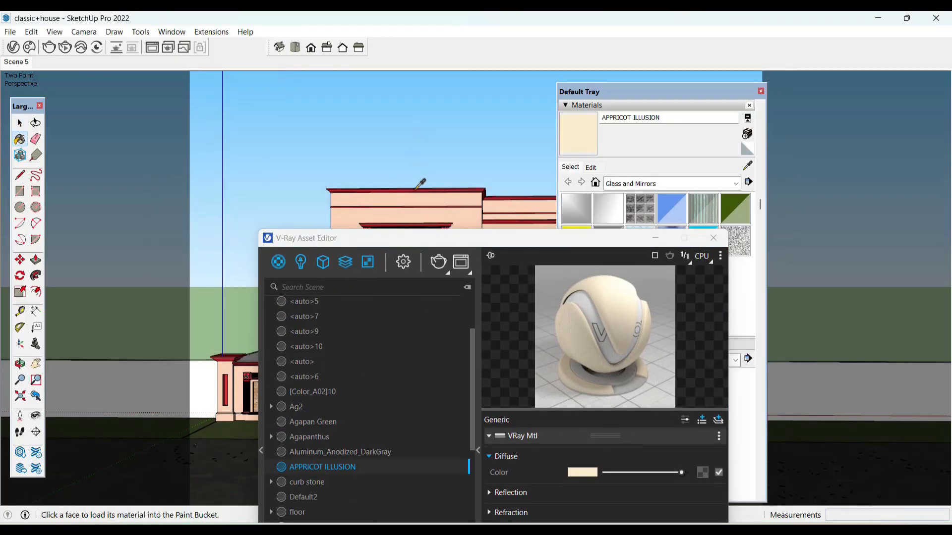
alt+click(414, 216)
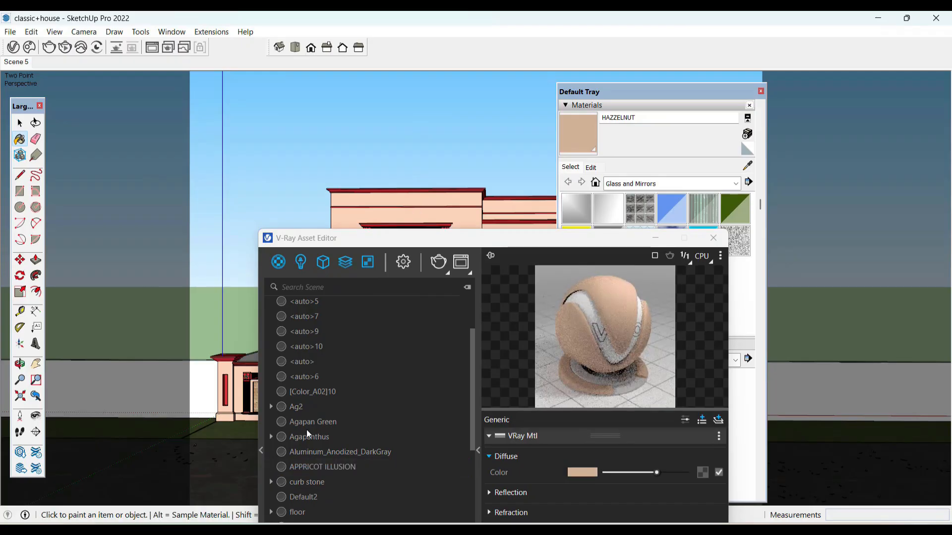
right_click(322, 370)
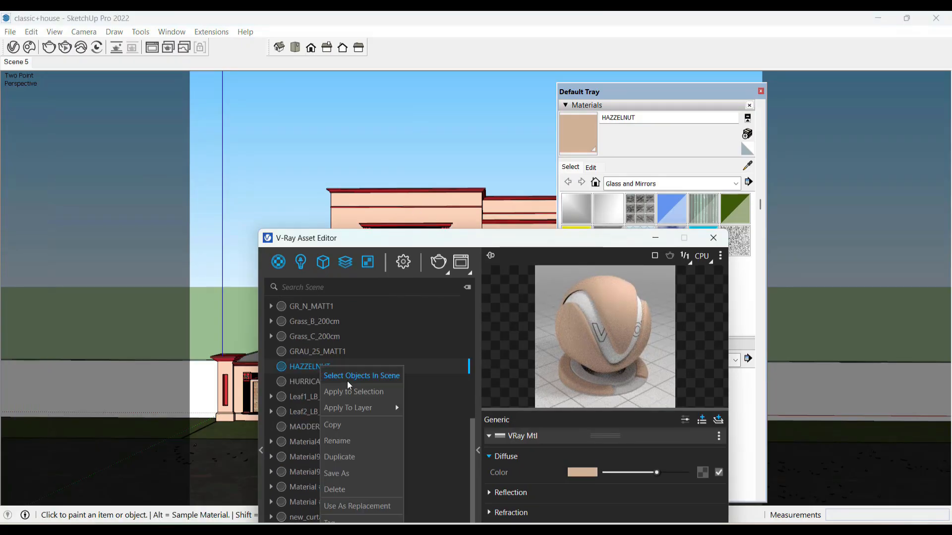
click(364, 372)
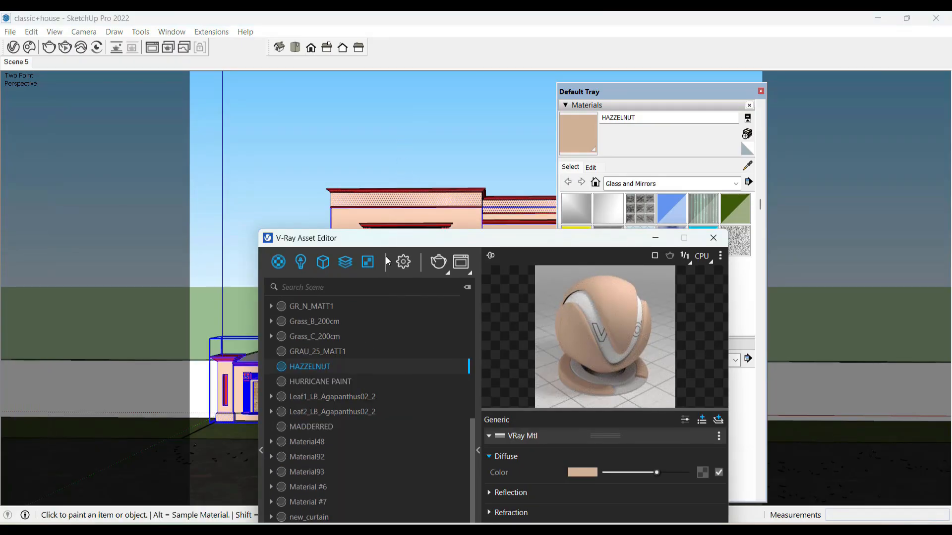
Find APPRICOT ILLUSION by searching for AP and apply it to the selected walls
drag(392, 241, 385, 162)
text(AP)
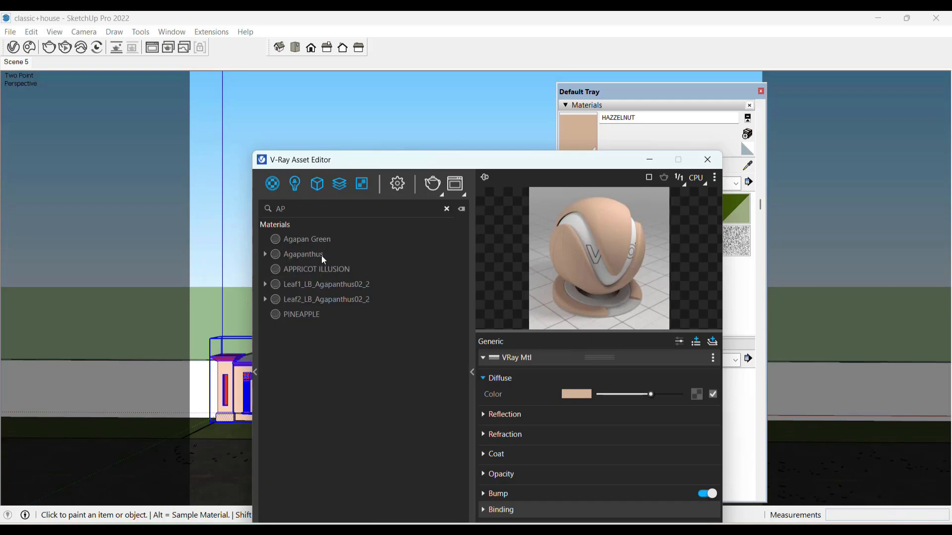
click(323, 268)
right_click(323, 268)
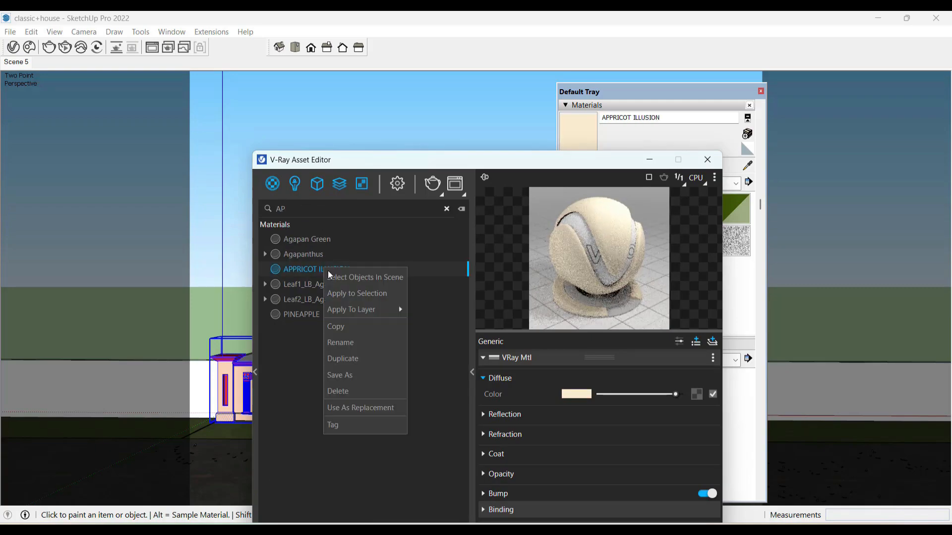
click(350, 294)
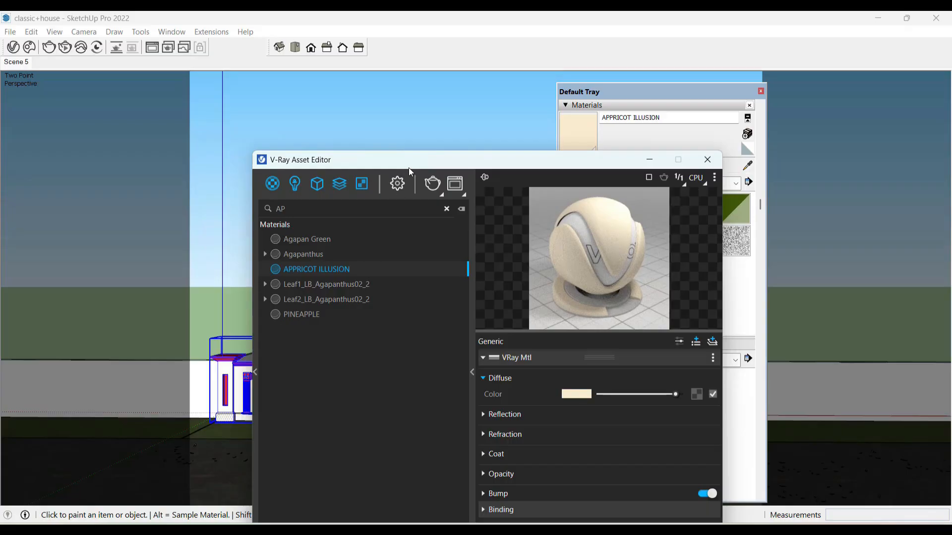
Reapply APPRICOT ILLUSION to the selected walls, then clear the selection and the material filter
drag(425, 164, 398, 302)
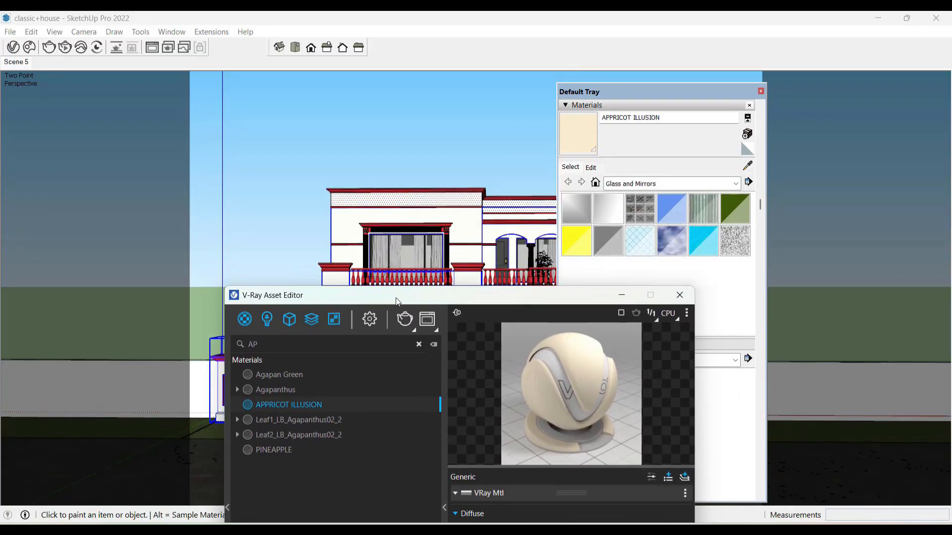
right_click(309, 406)
click(341, 435)
click(460, 133)
key(space)
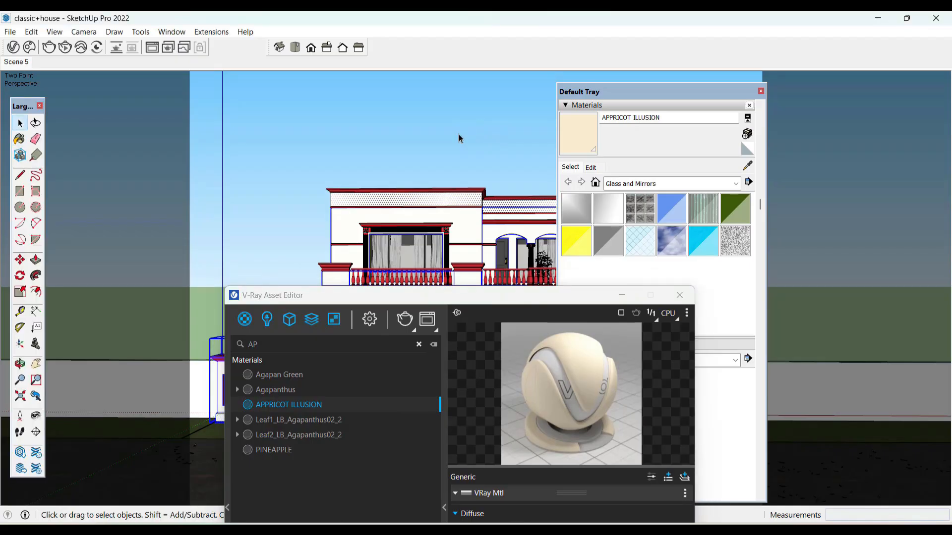
click(460, 139)
key(b)
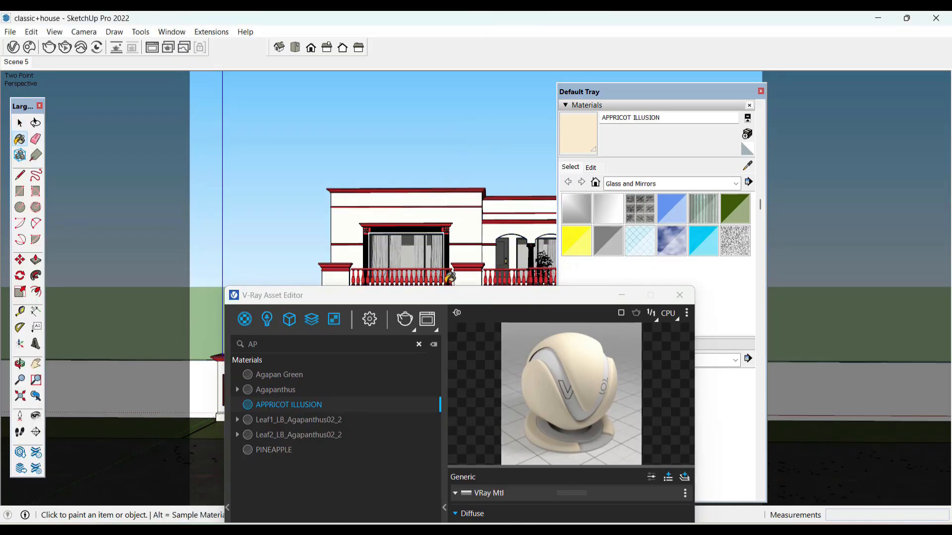
click(419, 344)
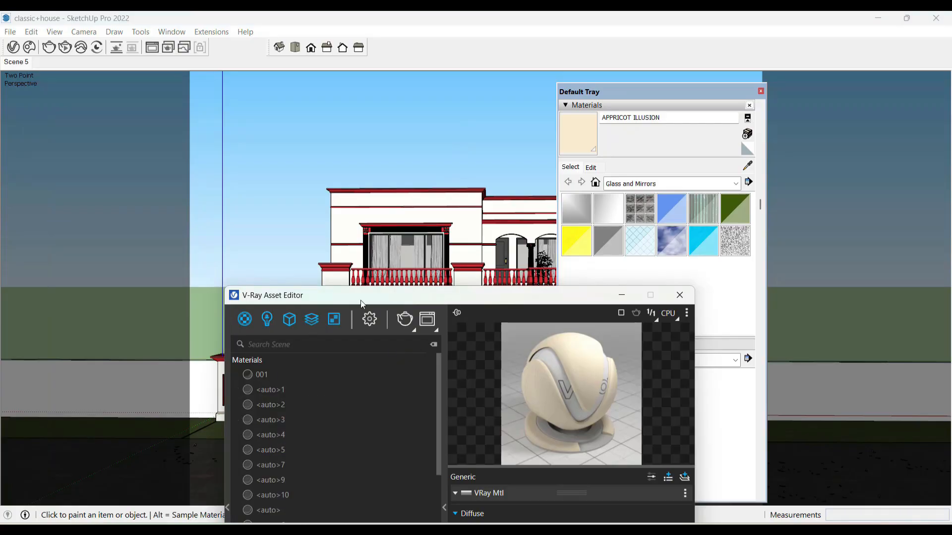
Create a new Generic V-Ray material for the trim color
drag(366, 294, 368, 101)
mouse_move(246, 125)
click(263, 153)
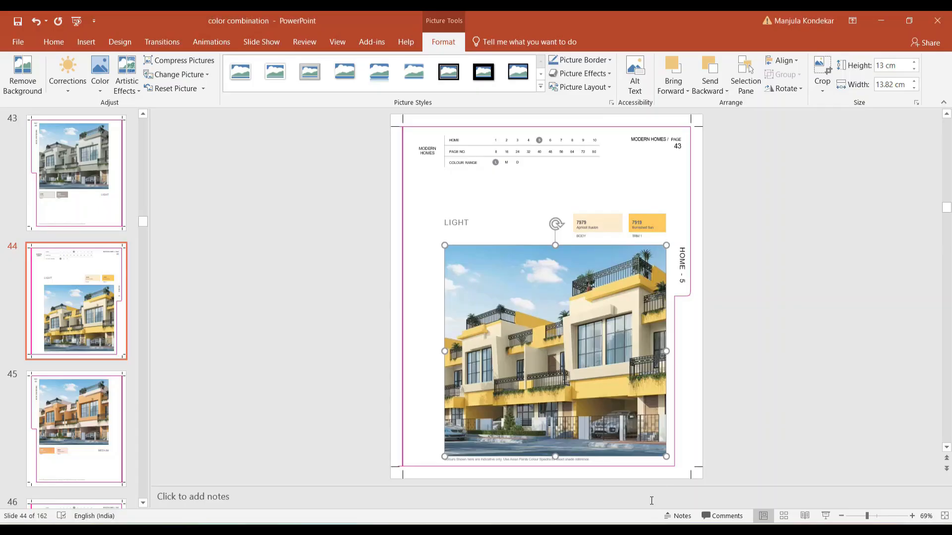
Check the trim shade's name on the color reference slide in PowerPoint and rename the new Generic material BURNISHED SUN
click(826, 516)
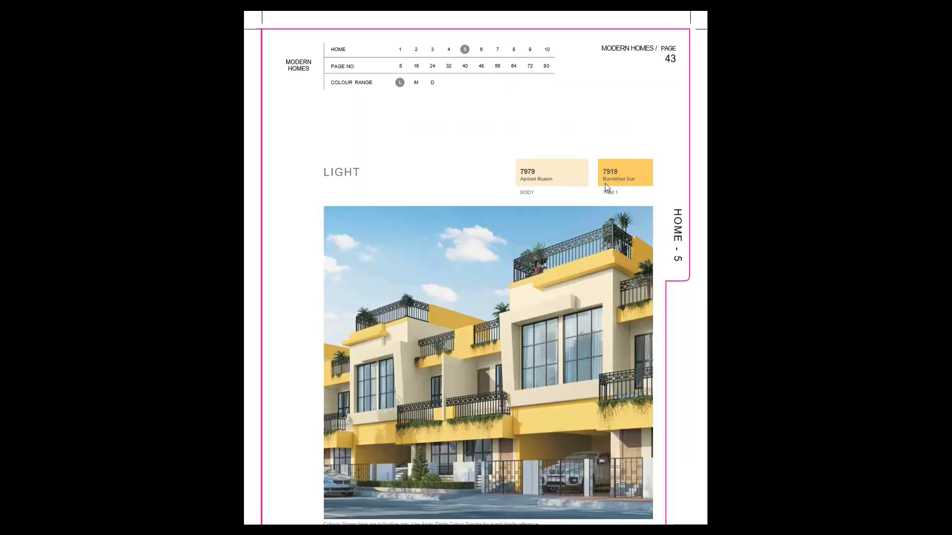
key(Escape)
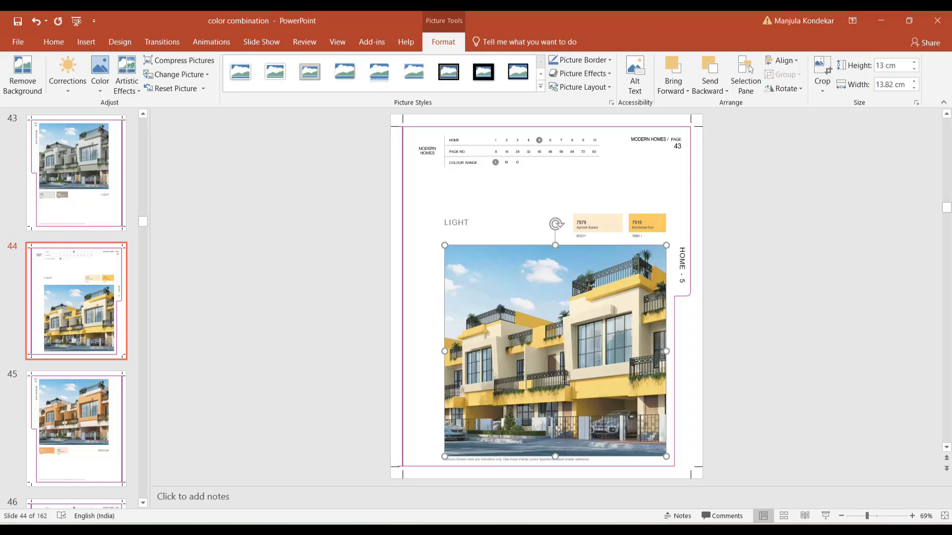
click(691, 490)
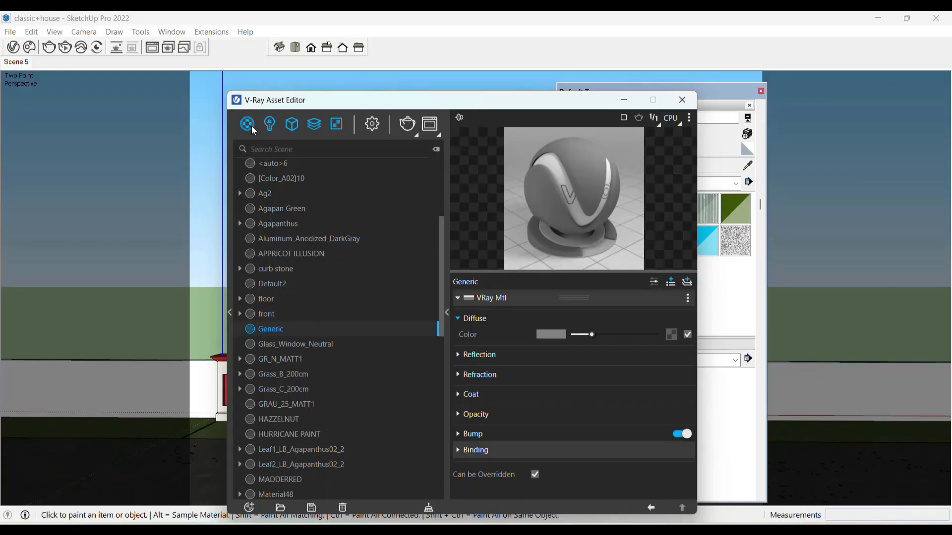
right_click(282, 328)
click(313, 400)
text(BURNISHED SUN)
Open the material's diffuse color for editing and sample the yellow facade band of the reference image in the browser's color picker
click(546, 333)
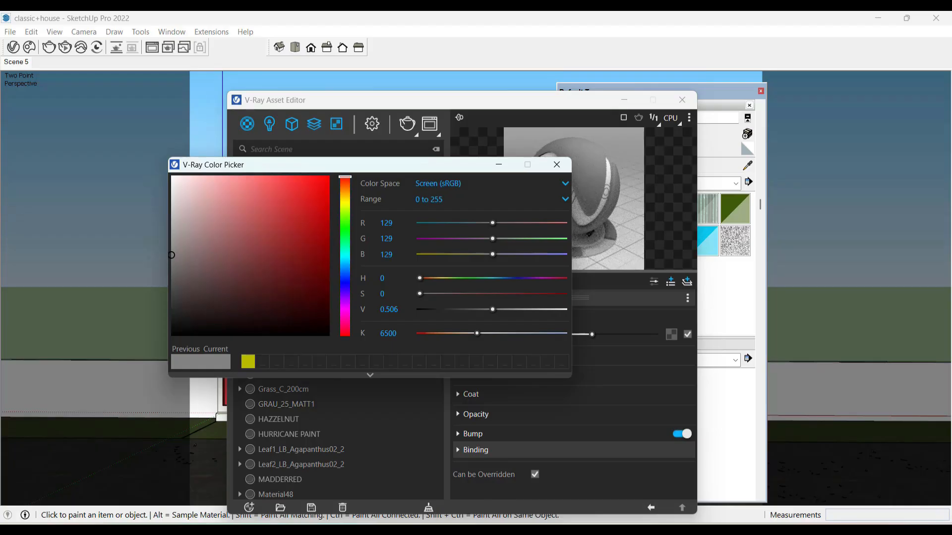
key(alt+Tab)
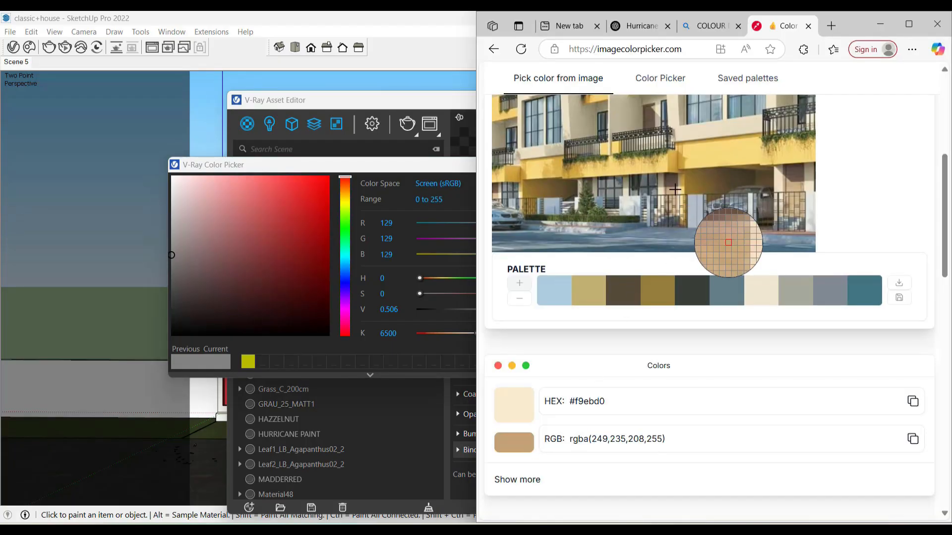
click(701, 151)
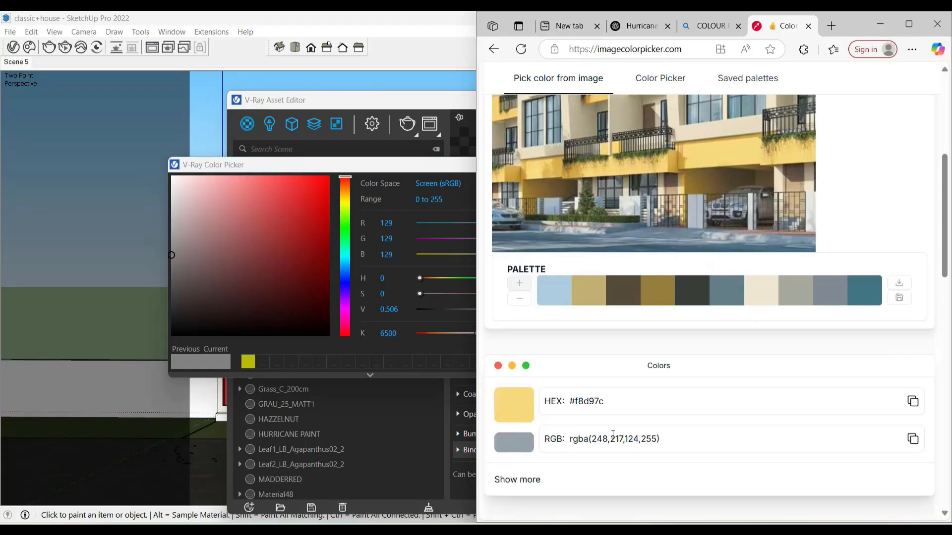
Set the diffuse color's red to 248 and green to 217
click(388, 223)
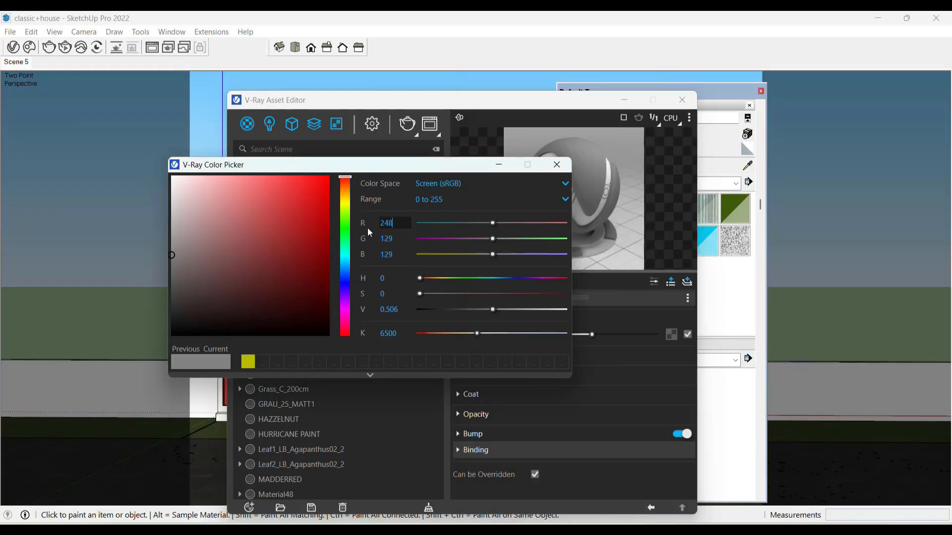
text(248)
key(Tab)
text(2)
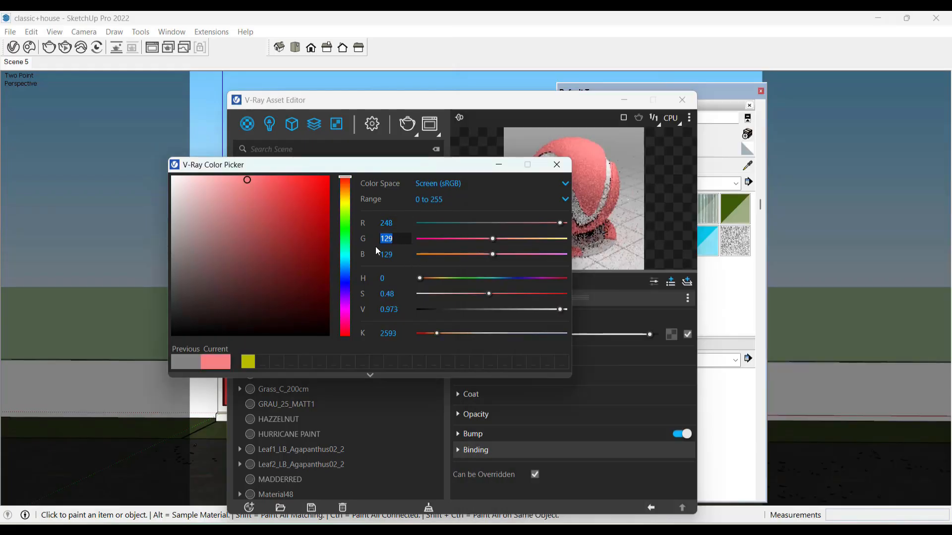
text(17)
key(Return)
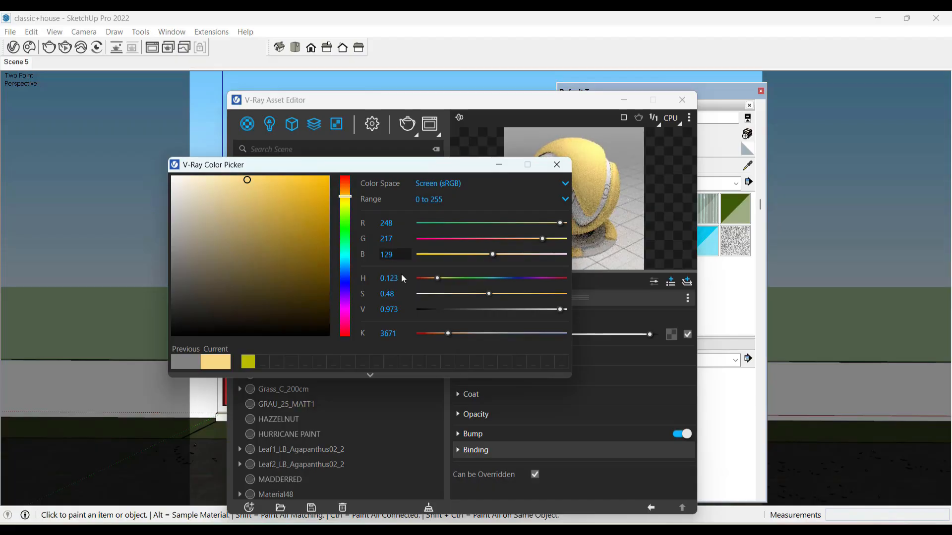
Check the sampled blue value in the browser, set the diffuse color's blue to 124 and close the color picker
key(alt+Tab)
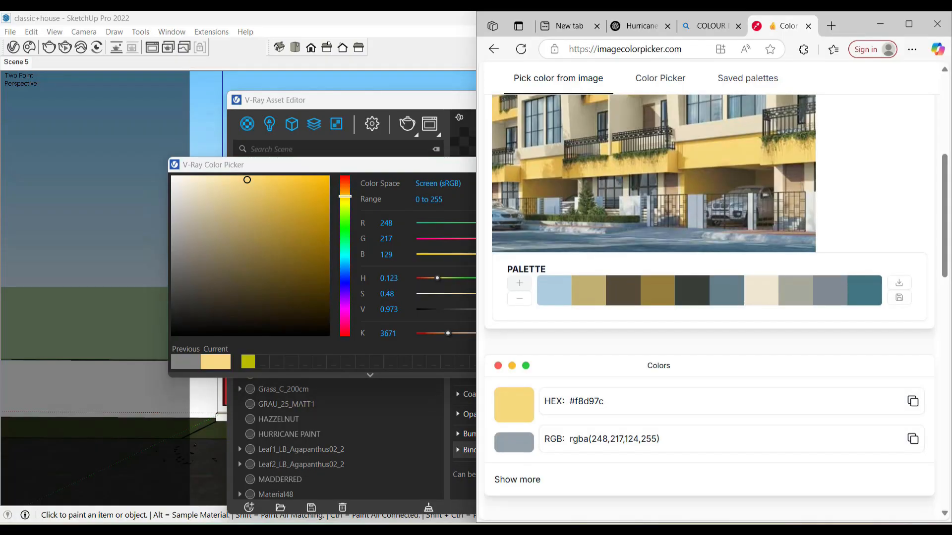
key(alt+Tab)
text(124)
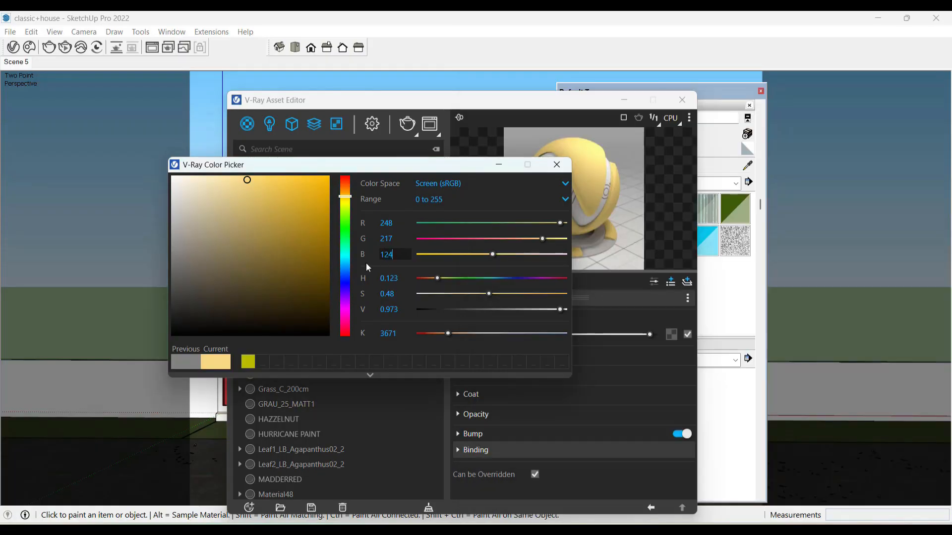
key(Return)
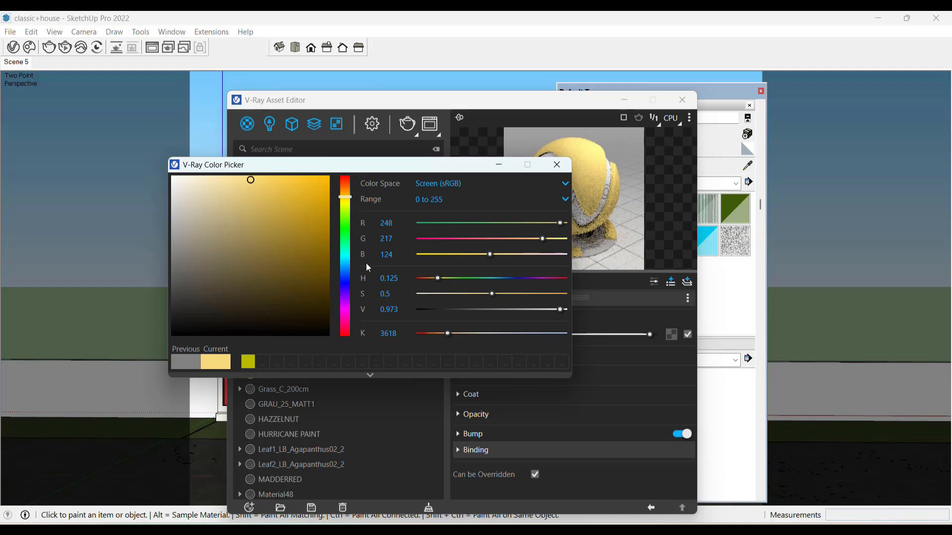
click(556, 165)
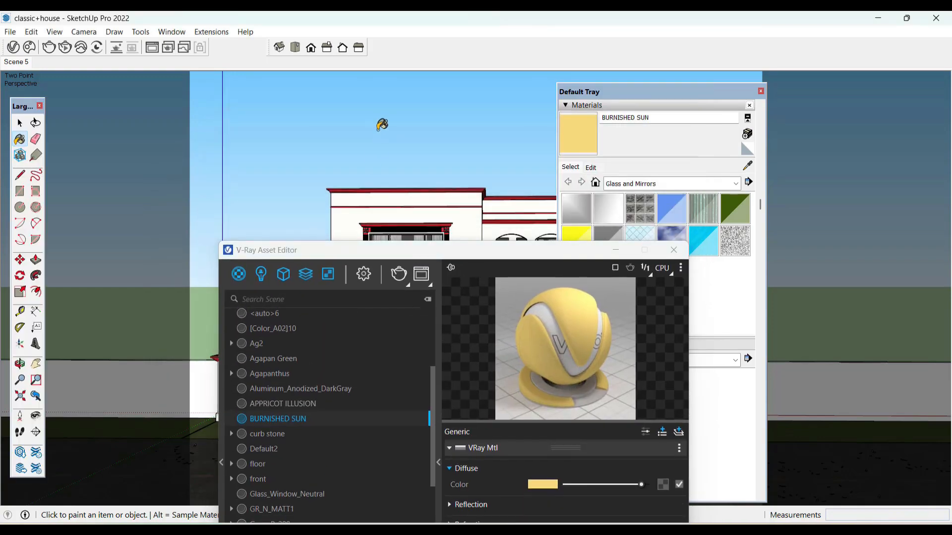
Sample the roof trim's material and select all objects in the scene that use MADDERRED
alt+click(382, 190)
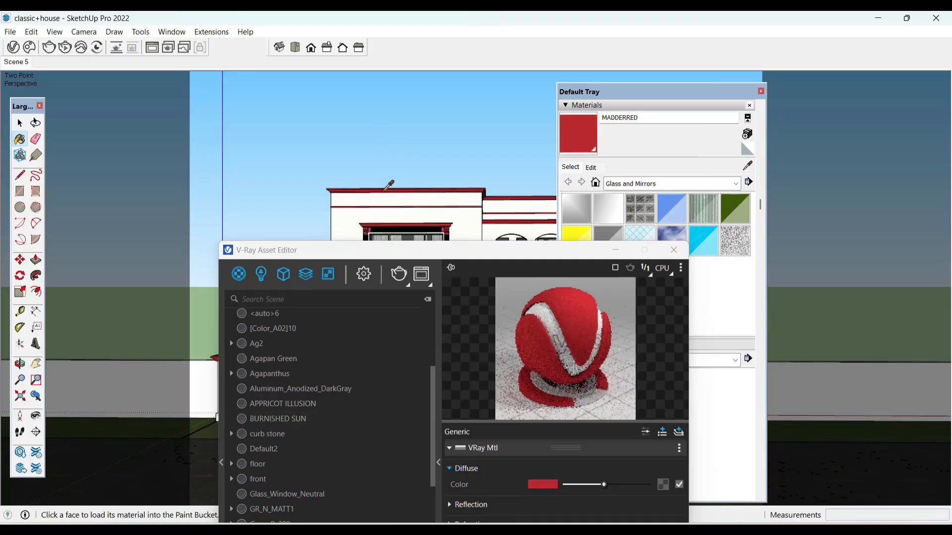
scroll(293, 406, down, 6)
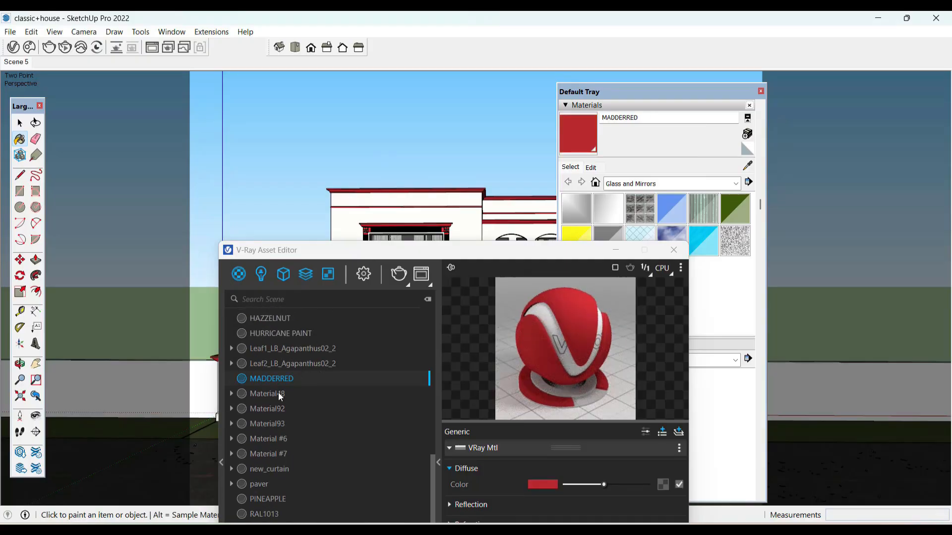
right_click(281, 379)
click(311, 388)
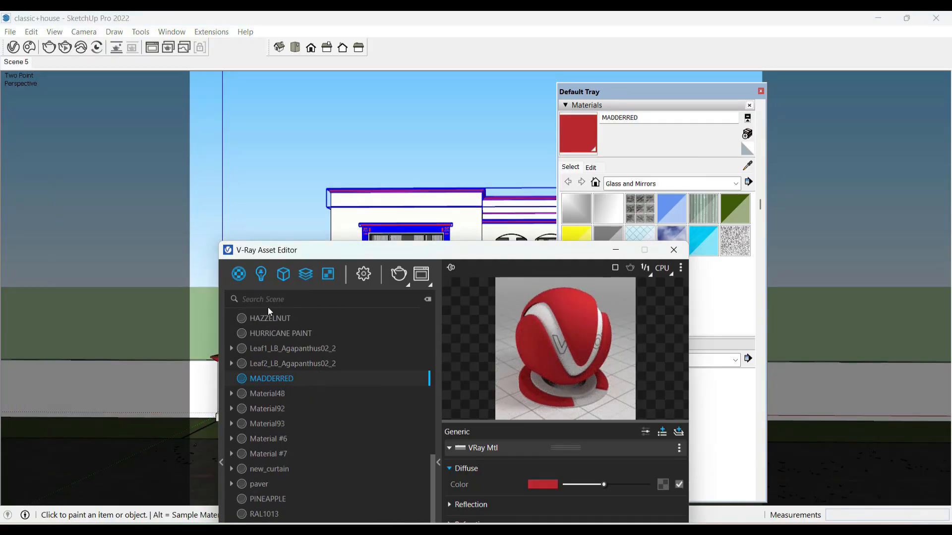
Find BURNISHED SUN by searching for BU, apply it to the selected trim and close the V-Ray Asset Editor
text(BU)
click(281, 330)
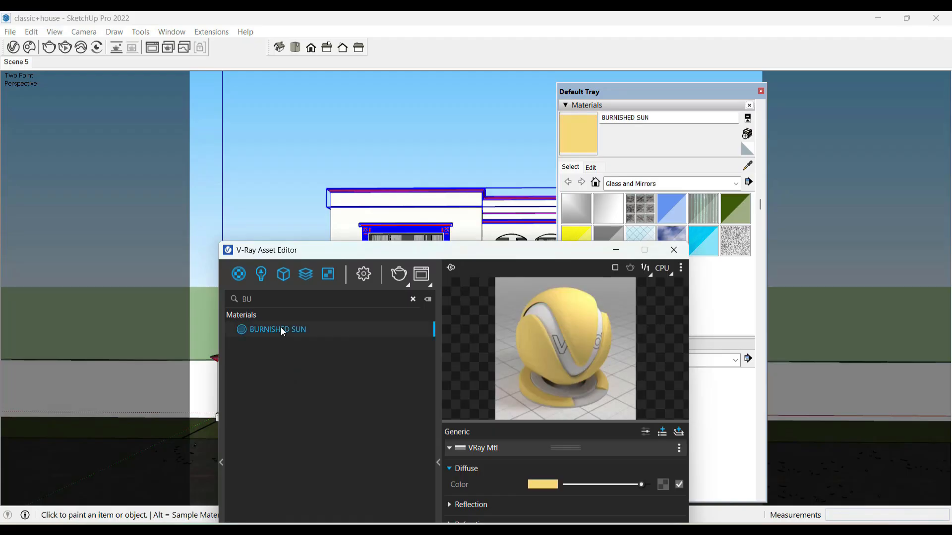
right_click(281, 330)
click(309, 355)
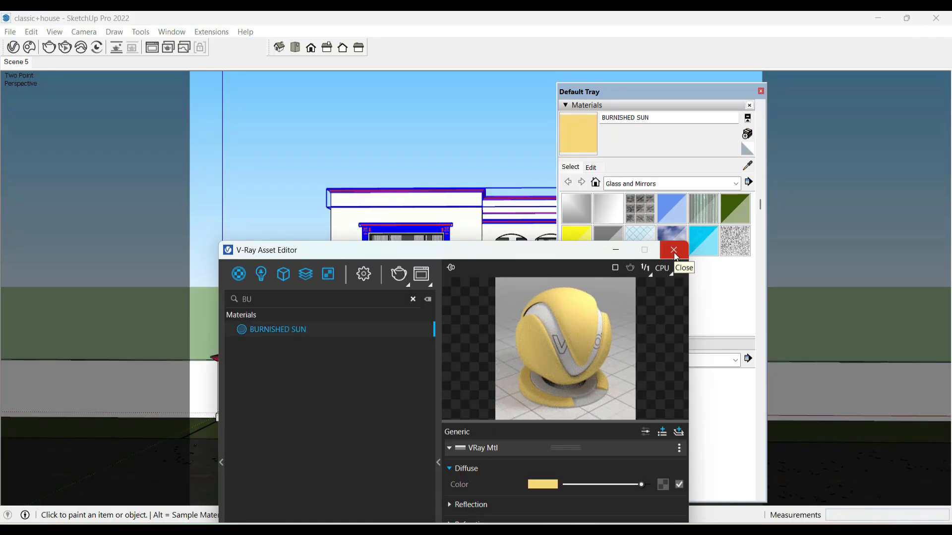
click(674, 255)
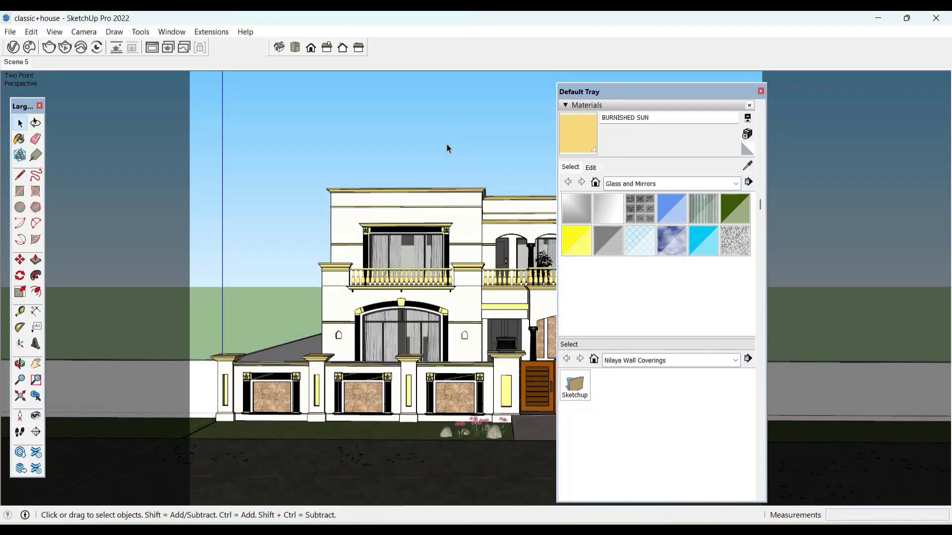
Close the Default Tray and save the model
click(761, 92)
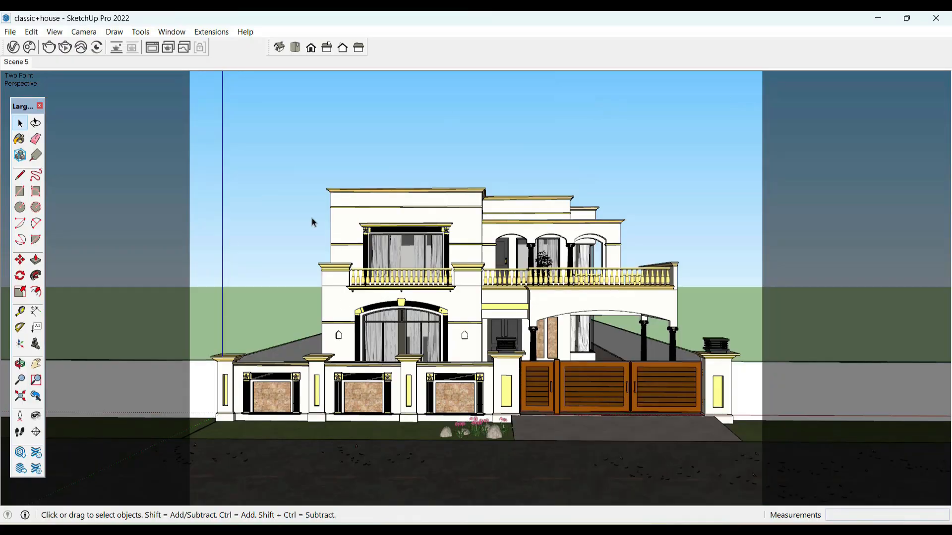
click(10, 32)
click(27, 102)
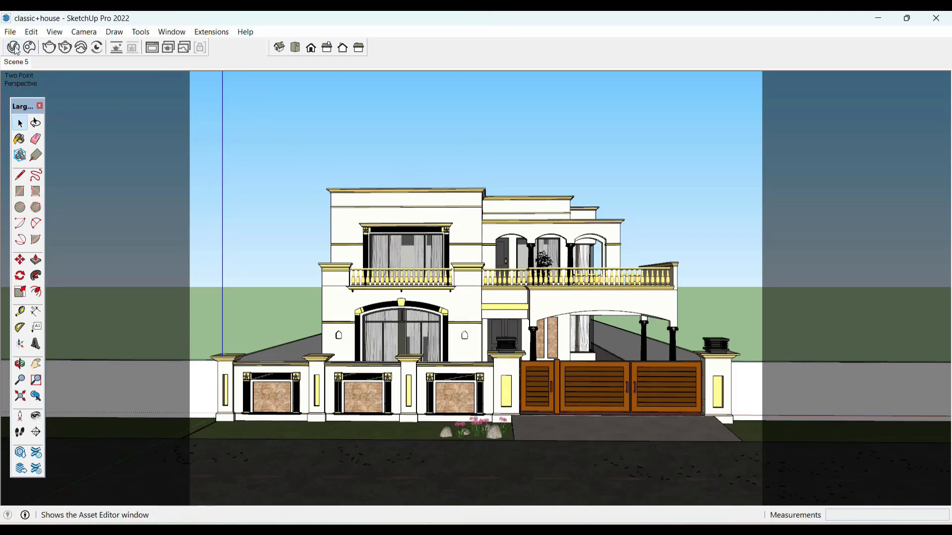
Open the Chaos Cosmos Browser and minimize the V-Ray Asset Editor
click(29, 47)
drag(391, 249, 414, 95)
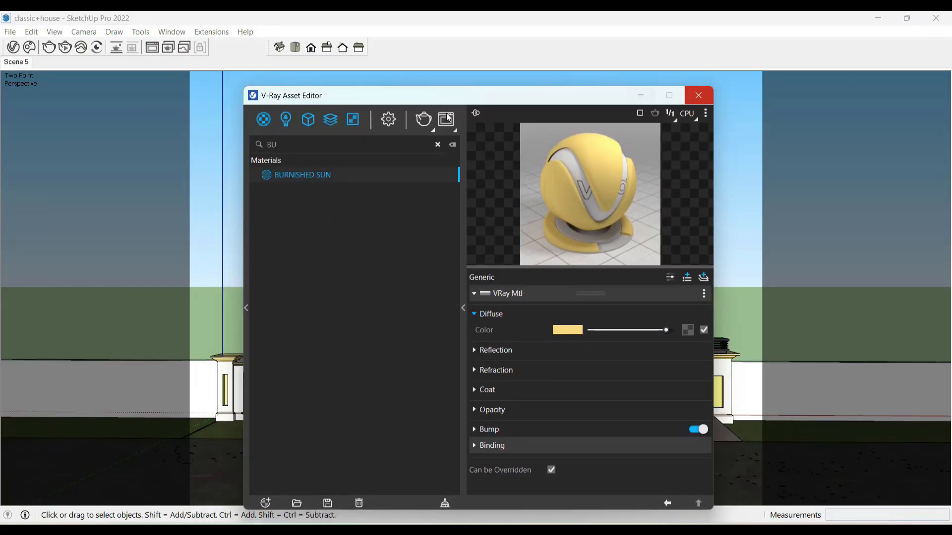
click(246, 306)
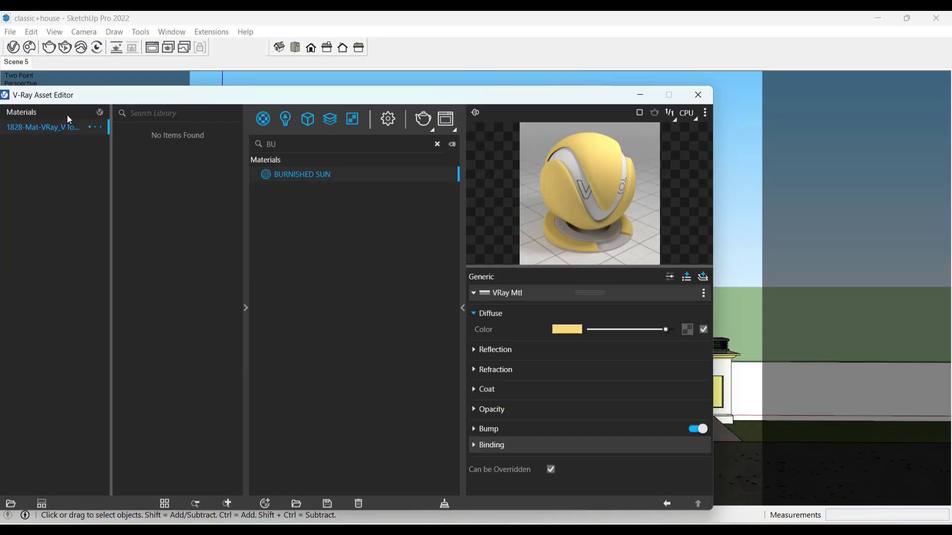
click(191, 154)
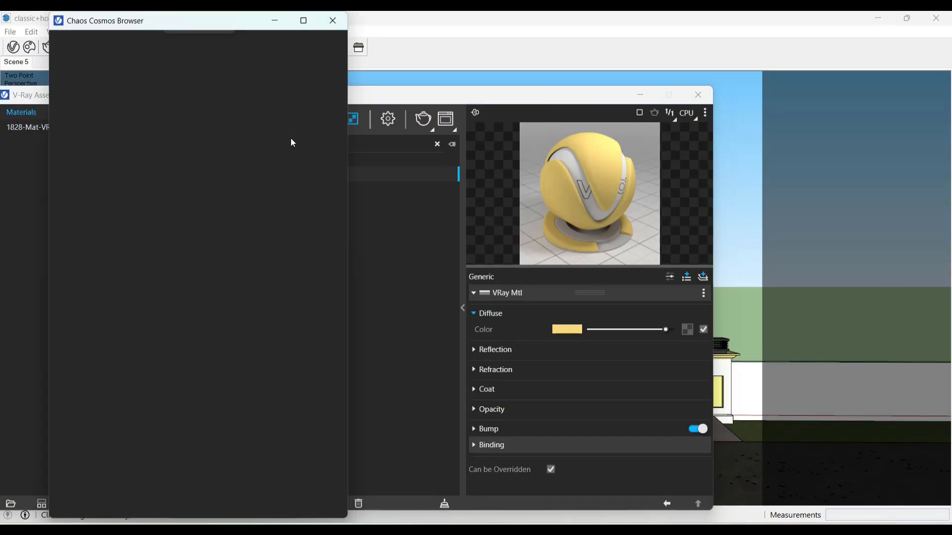
click(641, 95)
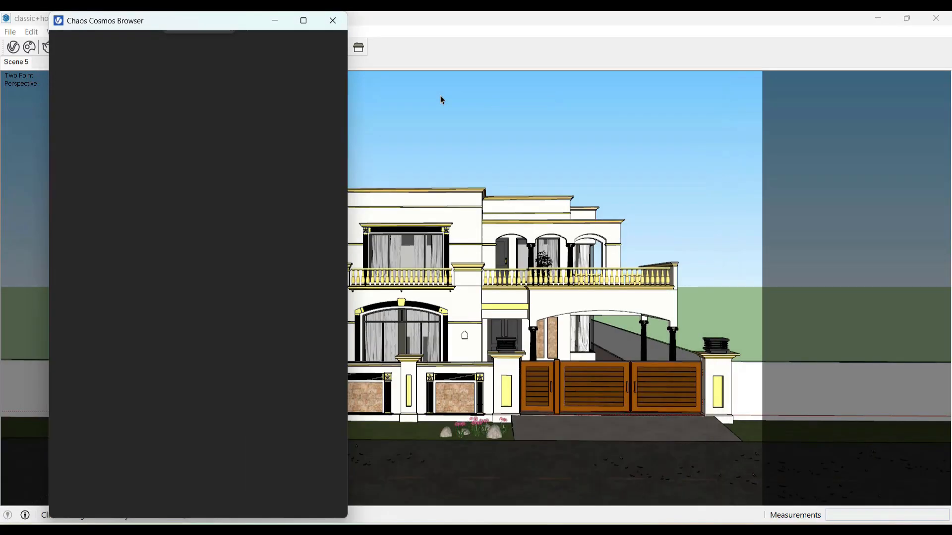
drag(228, 30, 222, 96)
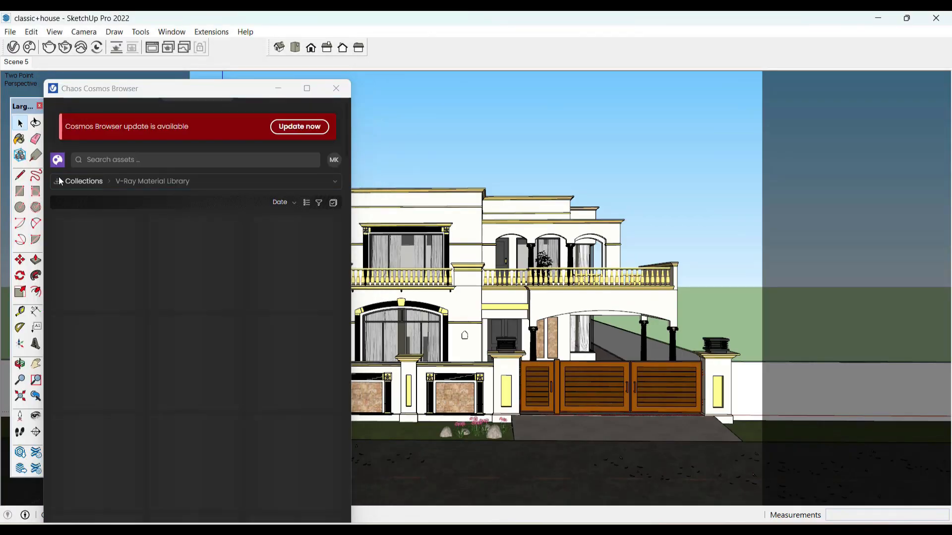
Show the downloaded Cosmos trees under 3D Models > Vegetation and move the browser off the facade
click(61, 181)
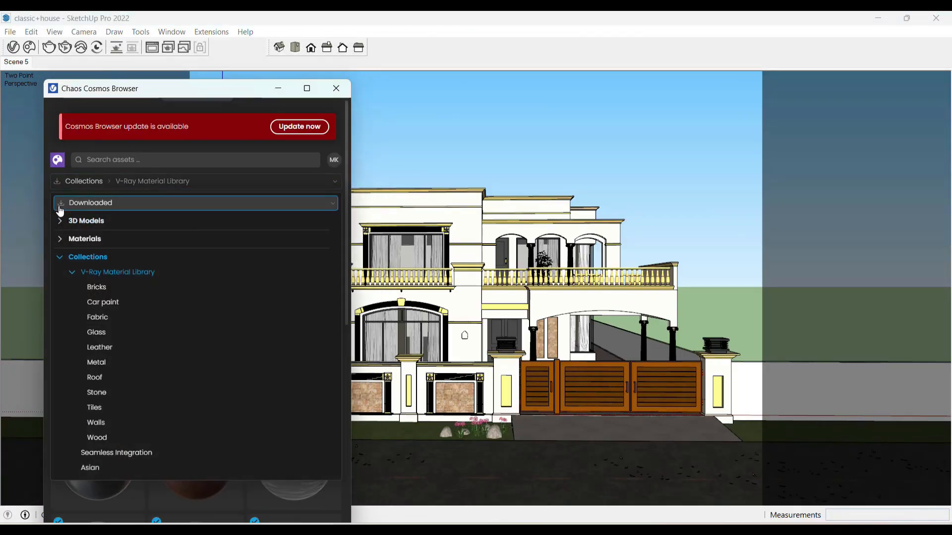
click(60, 207)
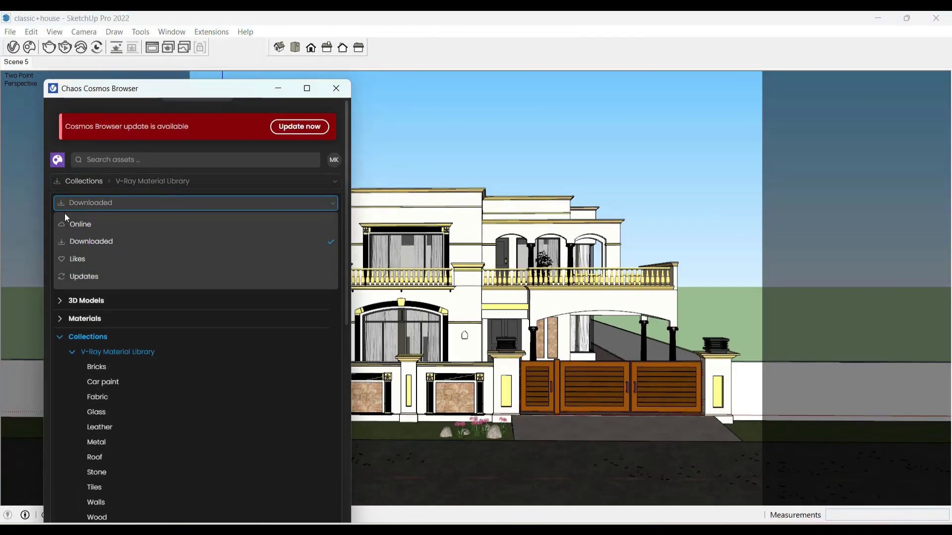
click(117, 243)
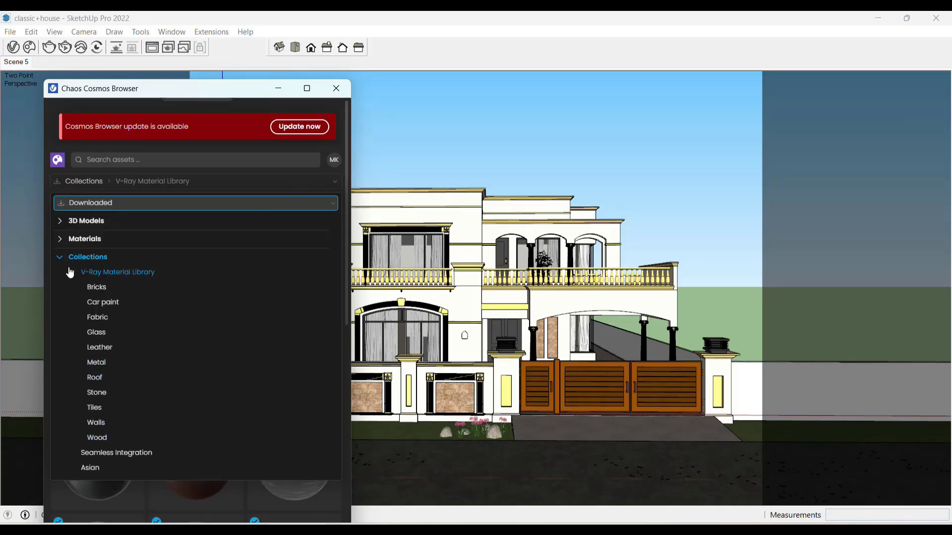
click(60, 220)
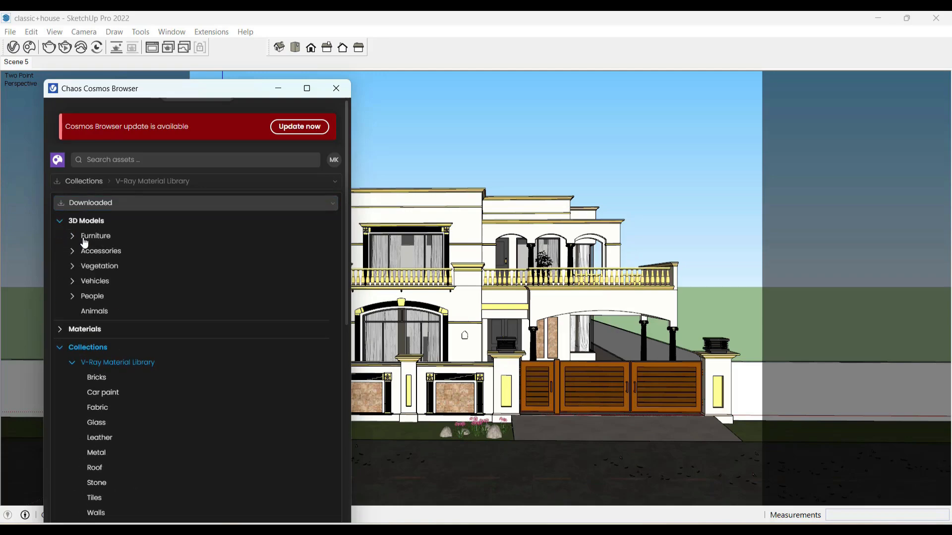
click(110, 267)
click(99, 287)
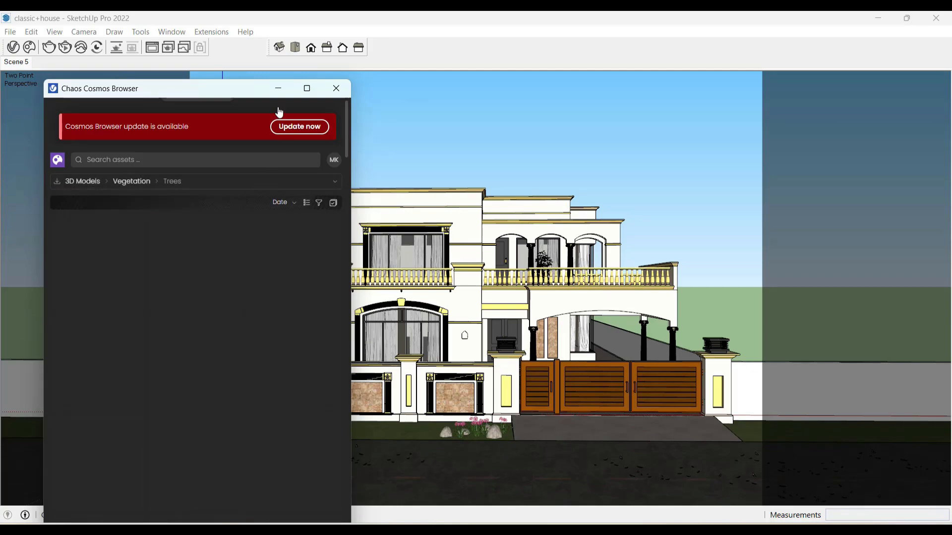
drag(236, 93, 715, 89)
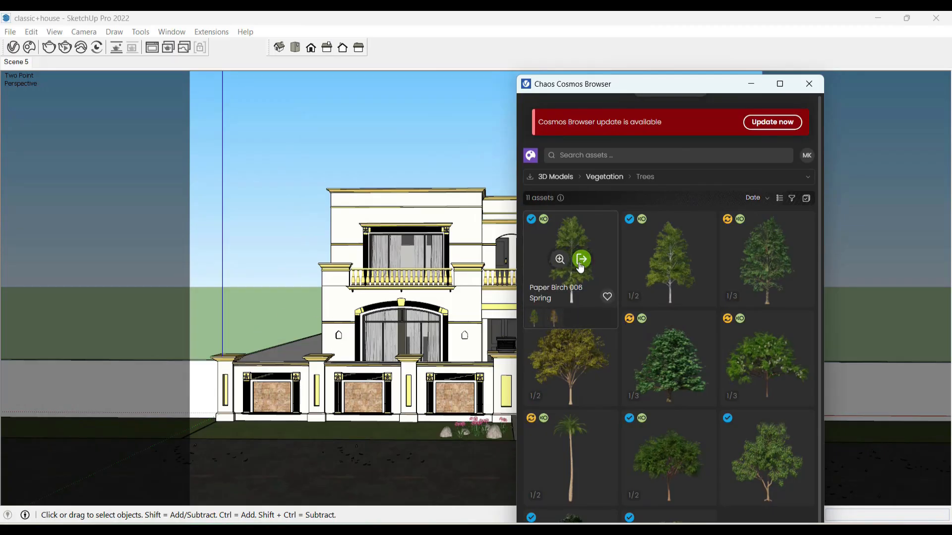
Import the Paper Birch 006 Spring tree and place it beside the house, behind the boundary wall on the lawn side
click(578, 260)
scroll(574, 311, down, 2)
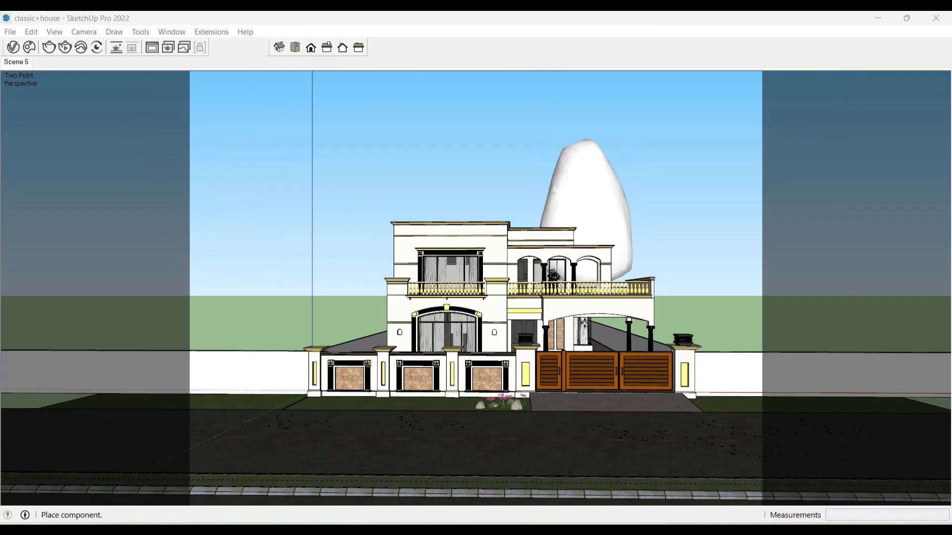
middle_drag(574, 312, 570, 396)
click(307, 361)
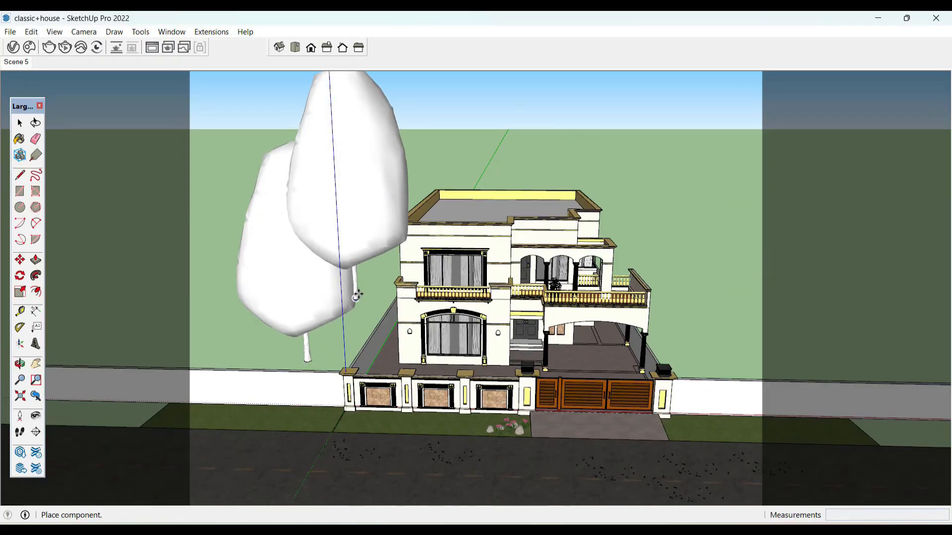
Place two more Paper Birch 006 Spring trees, one farther back on the lawn side and one on the car-porch side of the house
click(368, 286)
click(723, 373)
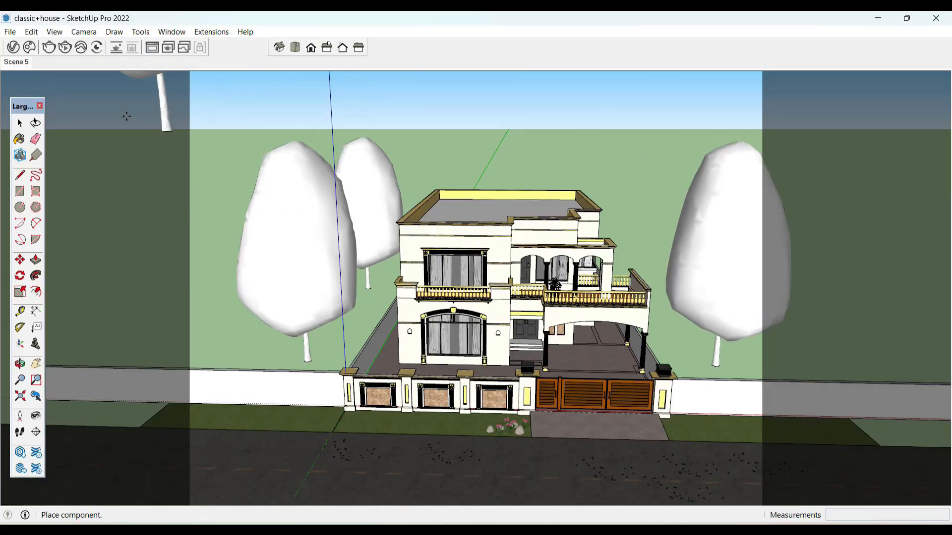
Reopen the Cosmos browser, show the downloaded trees under 3D Models > Vegetation > Trees, and clear the browser and V-Ray Asset Editor off the house
click(14, 47)
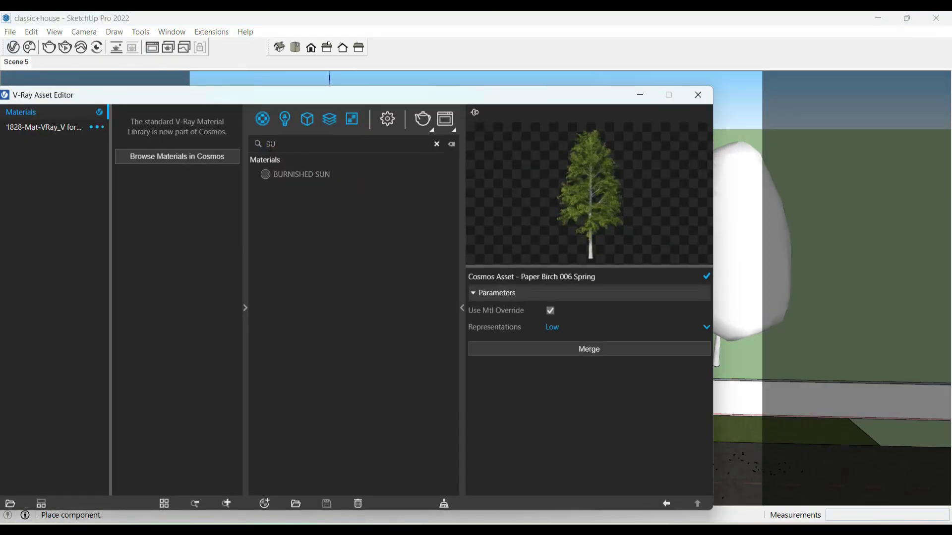
click(197, 158)
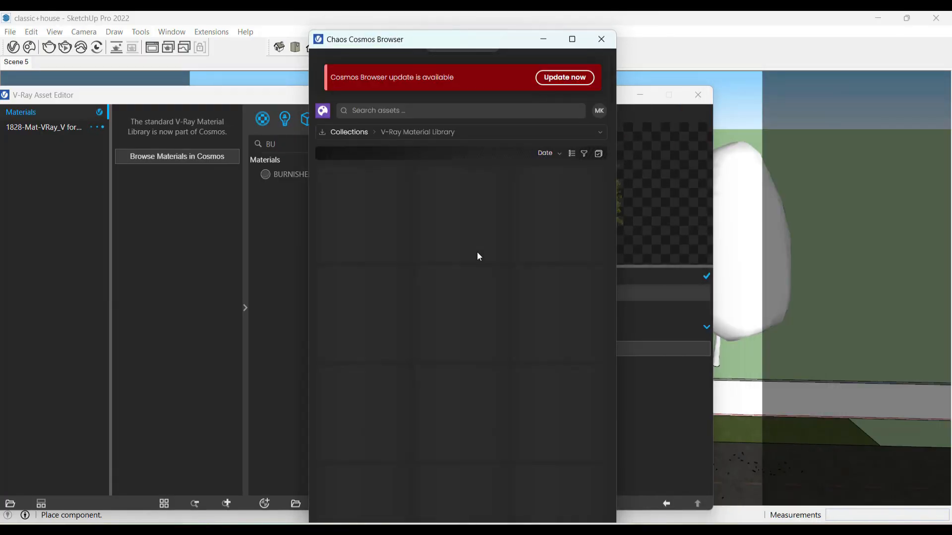
click(342, 134)
click(330, 173)
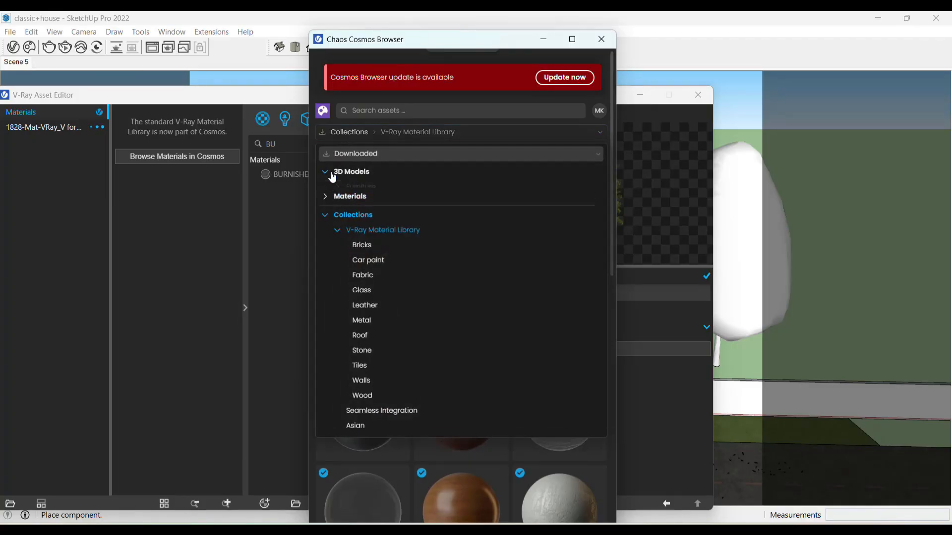
click(375, 222)
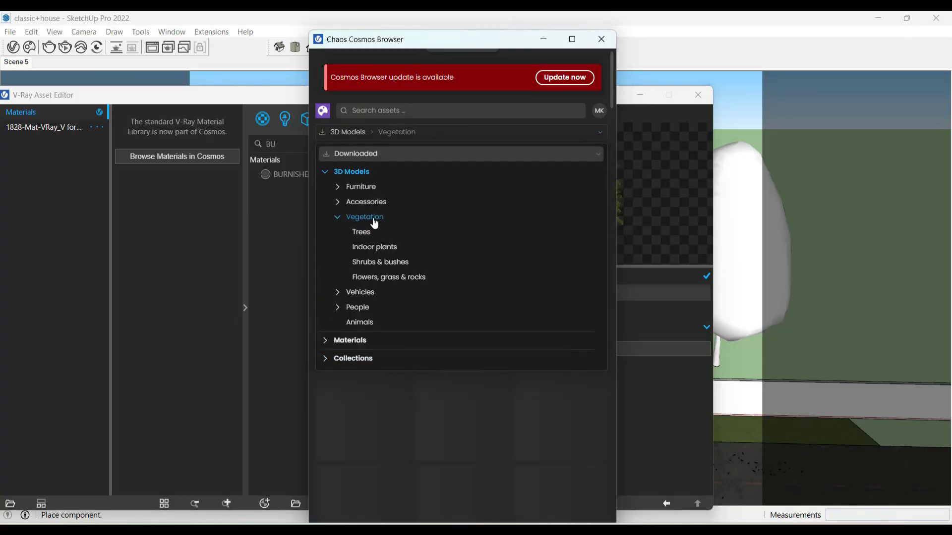
click(369, 233)
drag(481, 44, 208, 50)
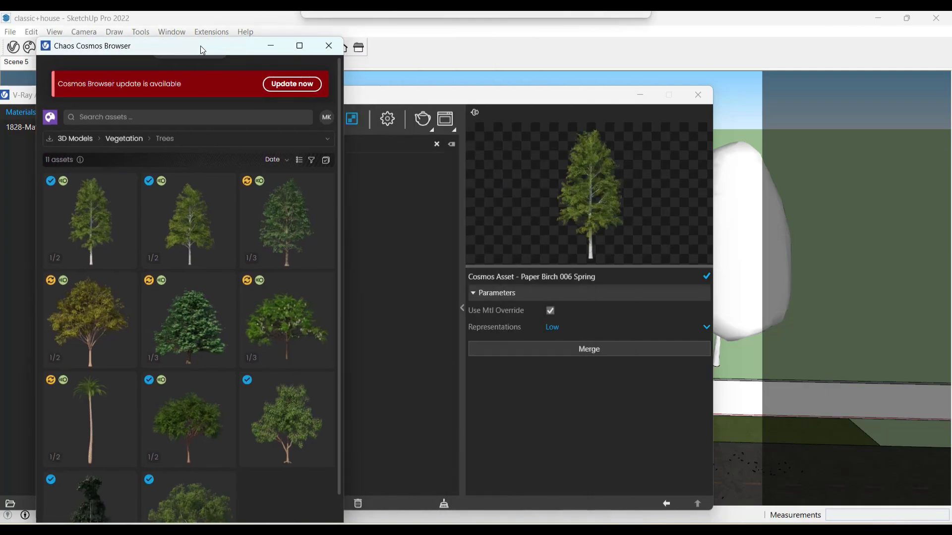
click(639, 95)
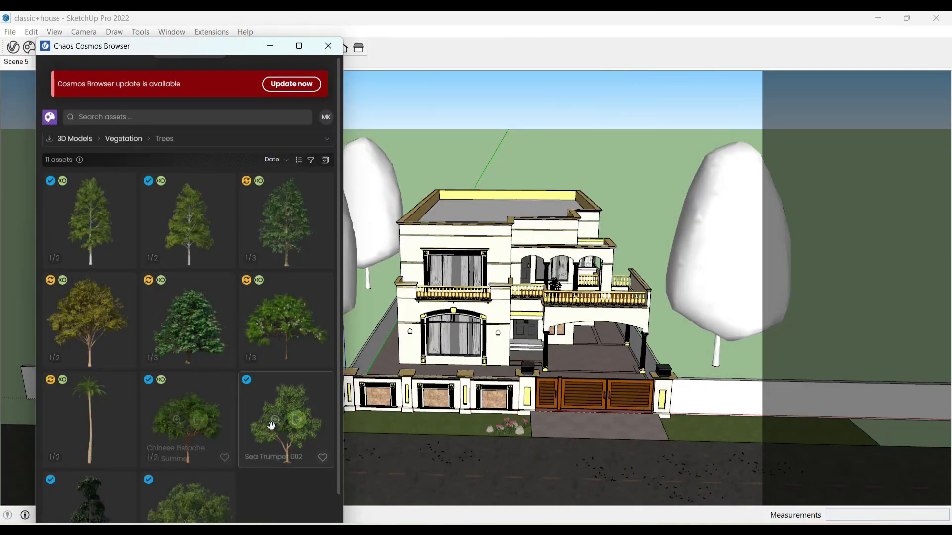
Try to import the English Oak 001 tree from the downloaded Cosmos trees
scroll(248, 322, down, 1)
scroll(248, 349, down, 1)
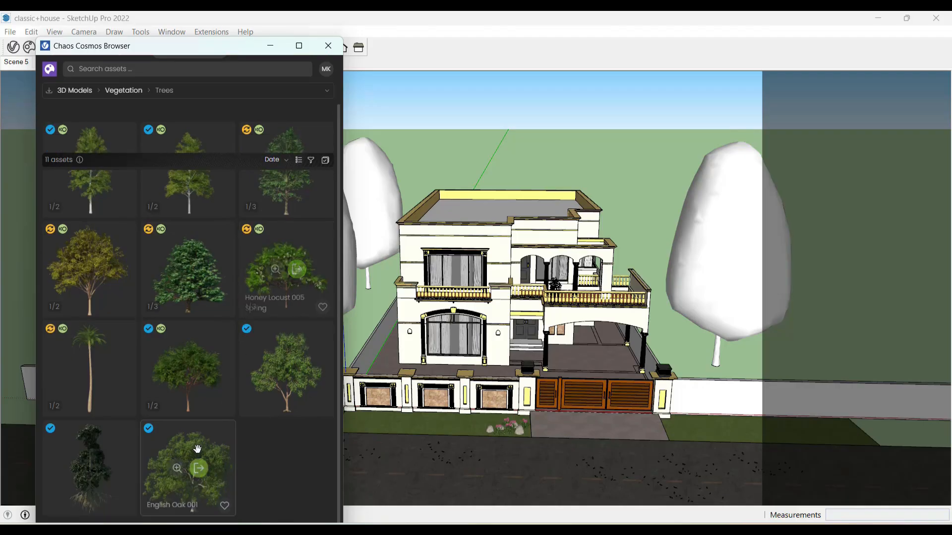
click(198, 466)
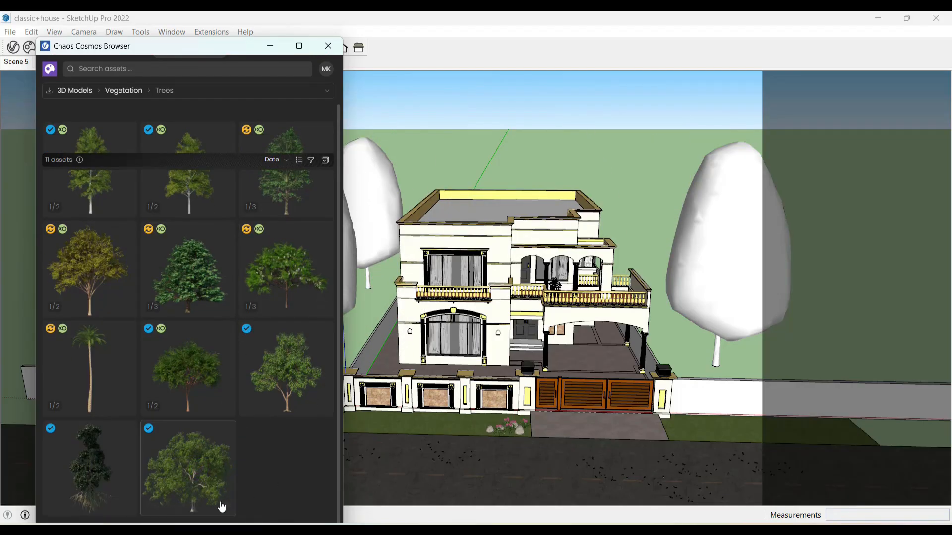
click(200, 470)
Place several more Paper Birch trees on the car-porch side, behind the house, and along the lawn side behind the boundary wall
click(644, 260)
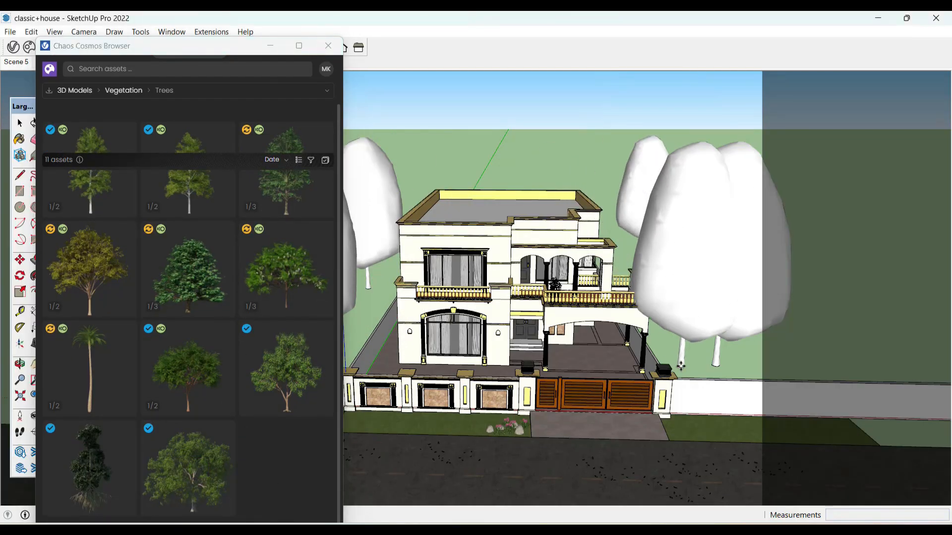
middle_drag(738, 331, 672, 334)
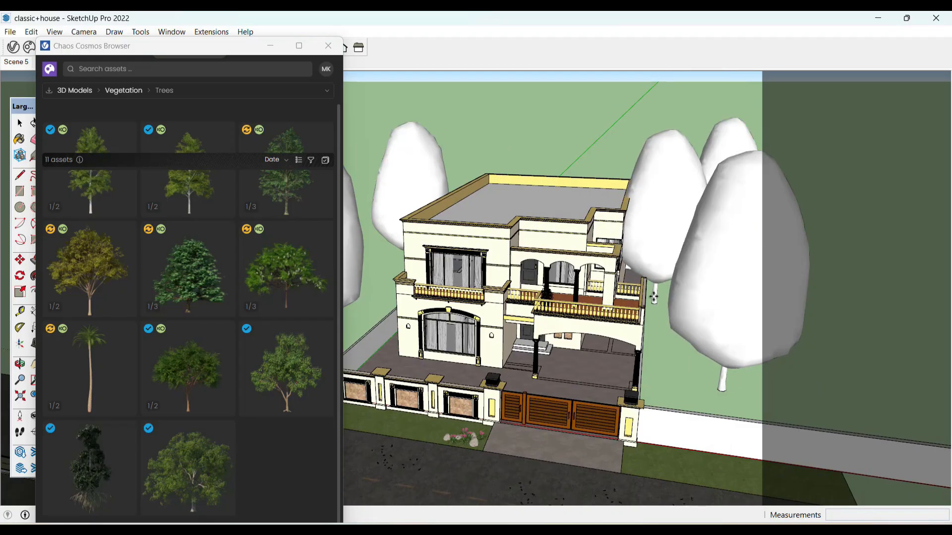
middle_drag(666, 273, 643, 243)
scroll(683, 311, down, 2)
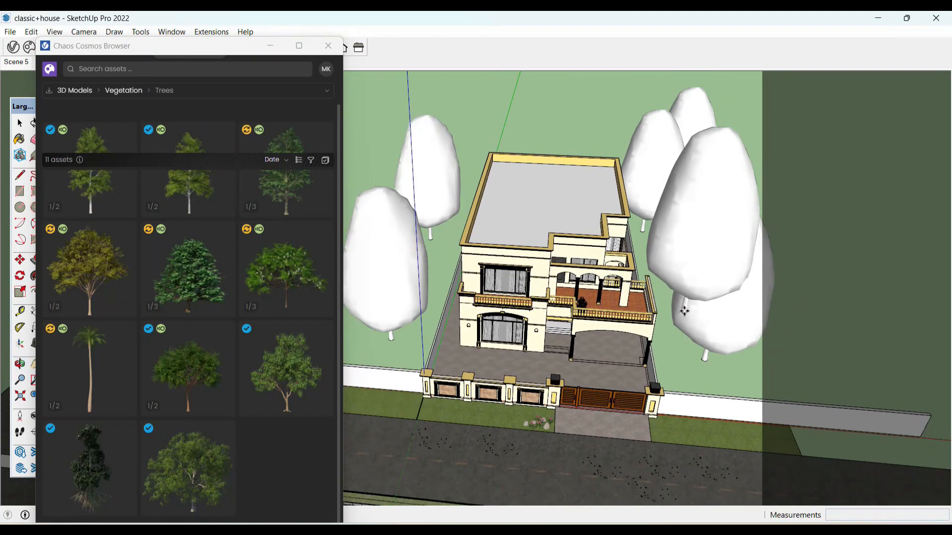
click(555, 147)
click(482, 145)
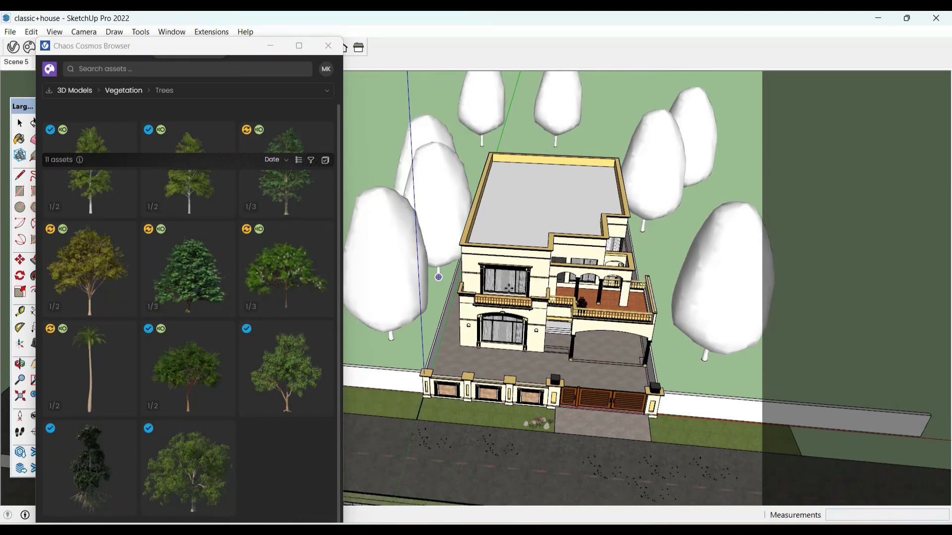
scroll(666, 275, down, 2)
click(399, 322)
click(436, 329)
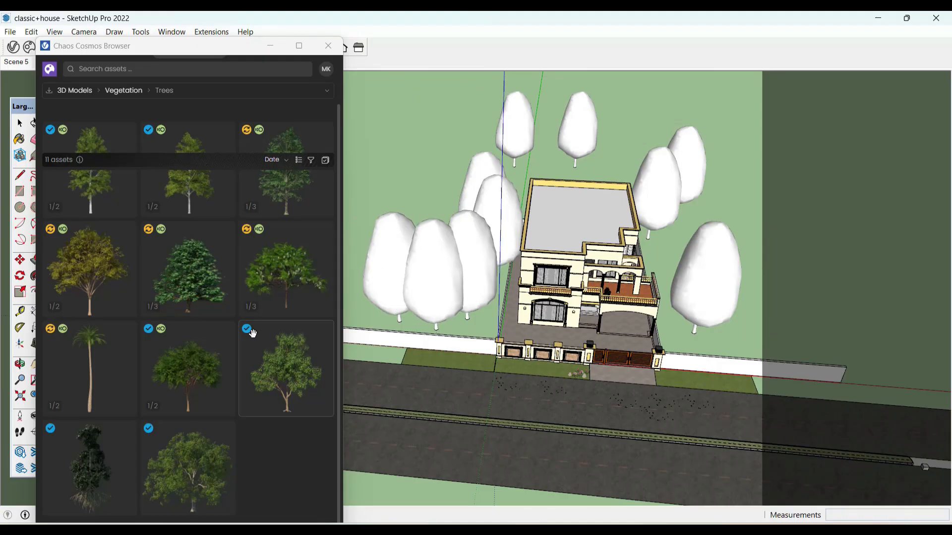
Import Japanese Zelkova 005 Summer and place two trees on the lawn side, one beside the car porch and one behind the house
click(87, 252)
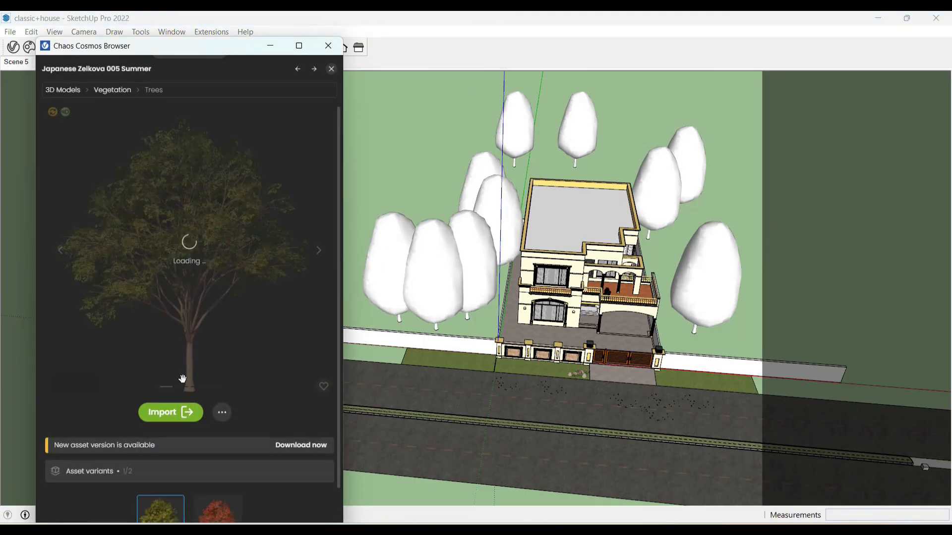
click(171, 413)
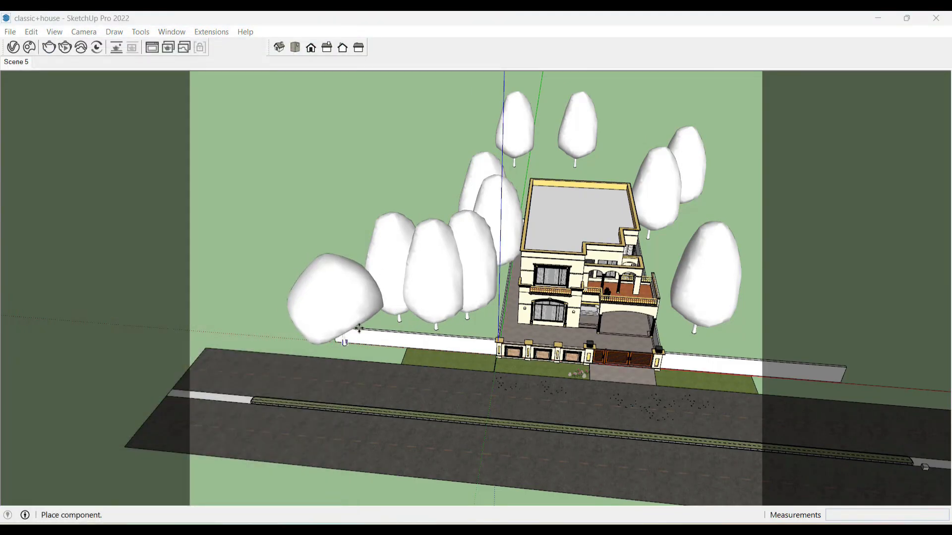
click(386, 327)
click(472, 330)
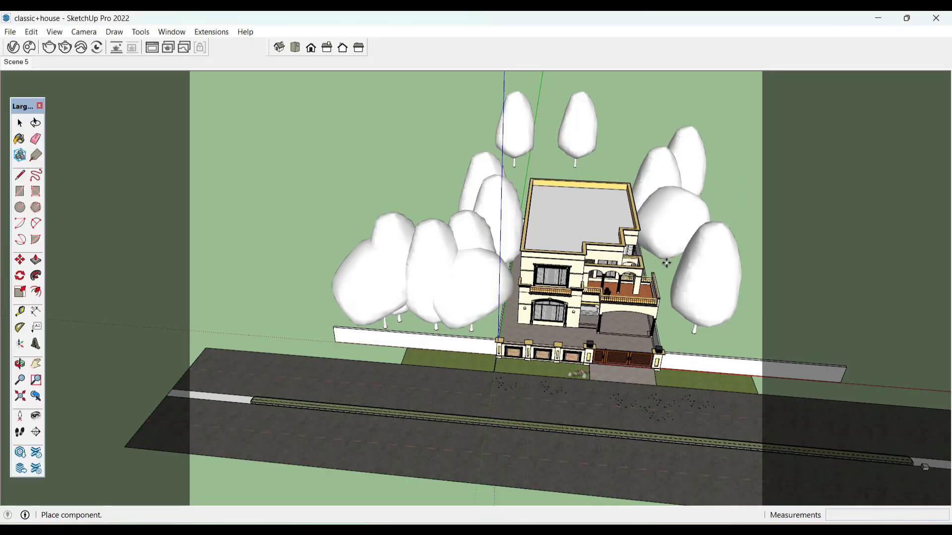
click(666, 262)
click(521, 179)
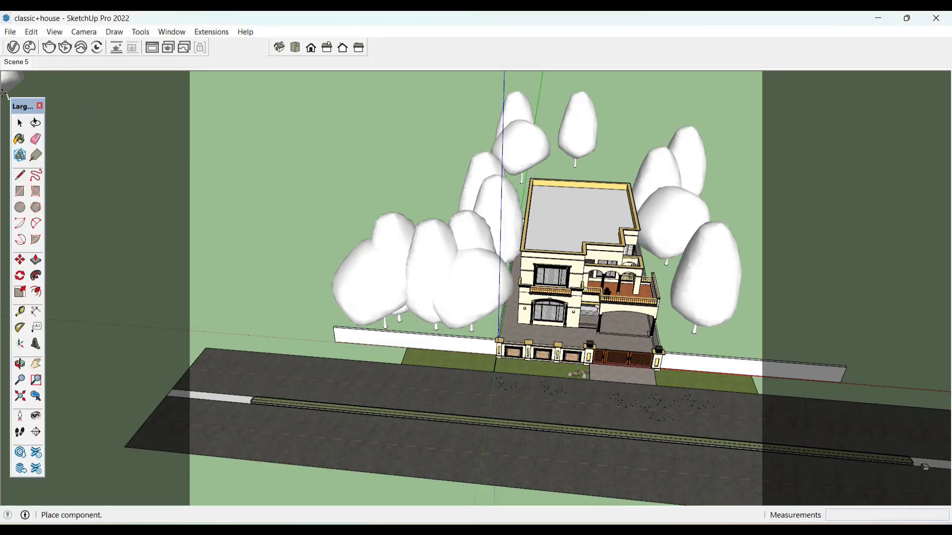
Return to Scene 5, move the Japanese Zelkova on the car-porch side, and close the Cosmos browser
click(20, 63)
click(29, 47)
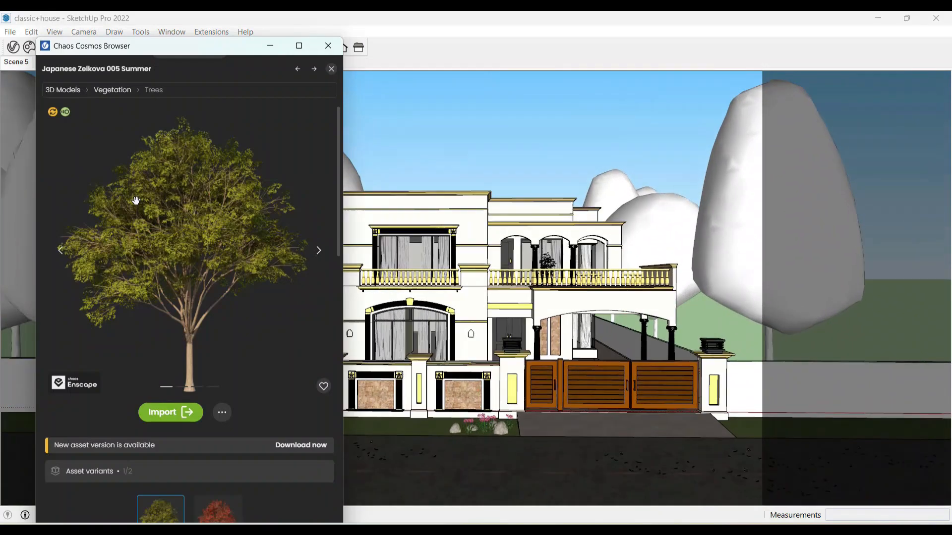
key(m)
click(684, 256)
click(709, 284)
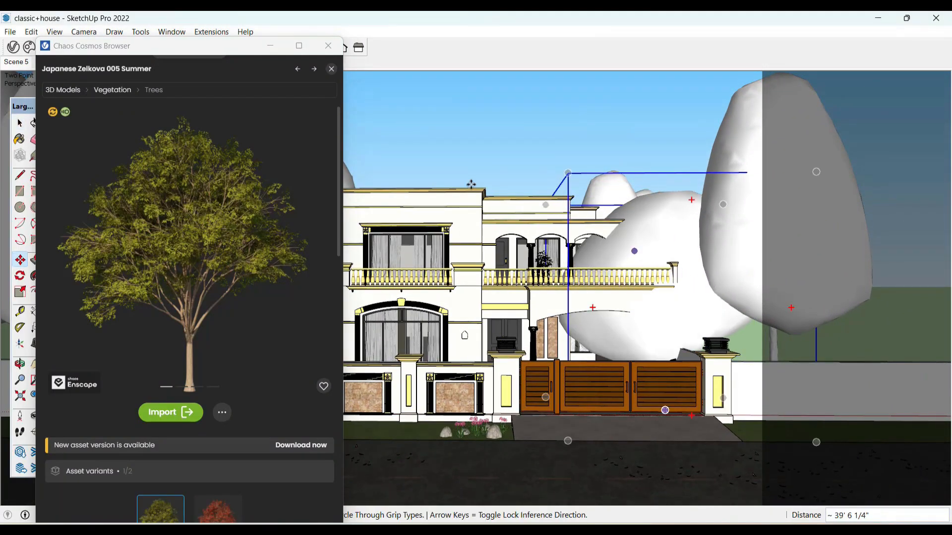
key(space)
click(328, 46)
Reposition the car-porch-side Japanese Zelkova outside the side wall, shift it about 5' 2" more, and return to Scene 5
click(557, 85)
scroll(347, 362, down, 3)
middle_drag(348, 366, 565, 250)
key(m)
click(562, 246)
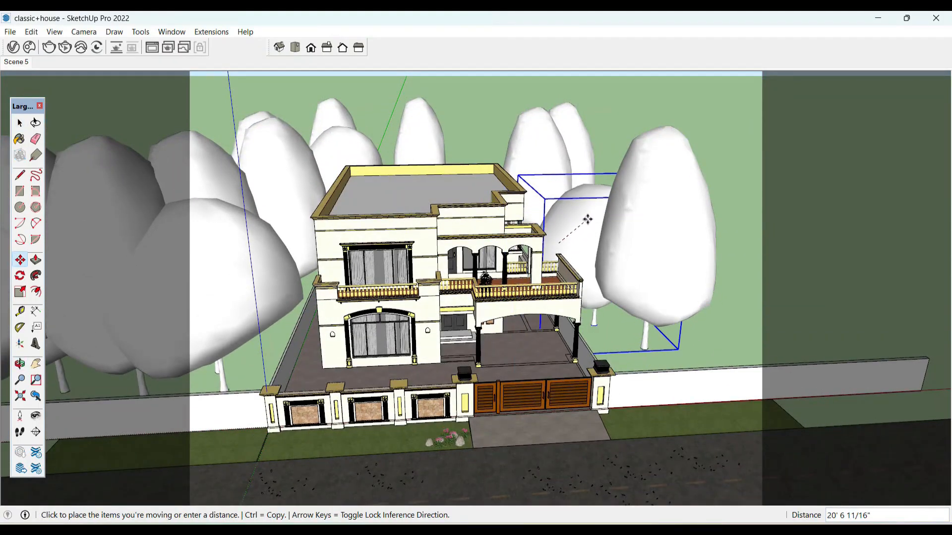
click(593, 221)
middle_drag(598, 358, 584, 315)
click(598, 330)
click(636, 353)
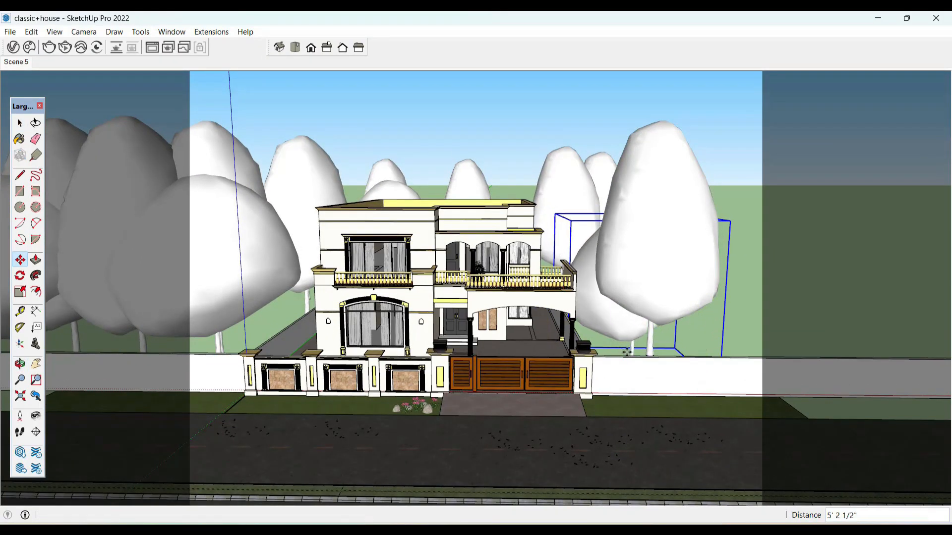
key(space)
click(13, 64)
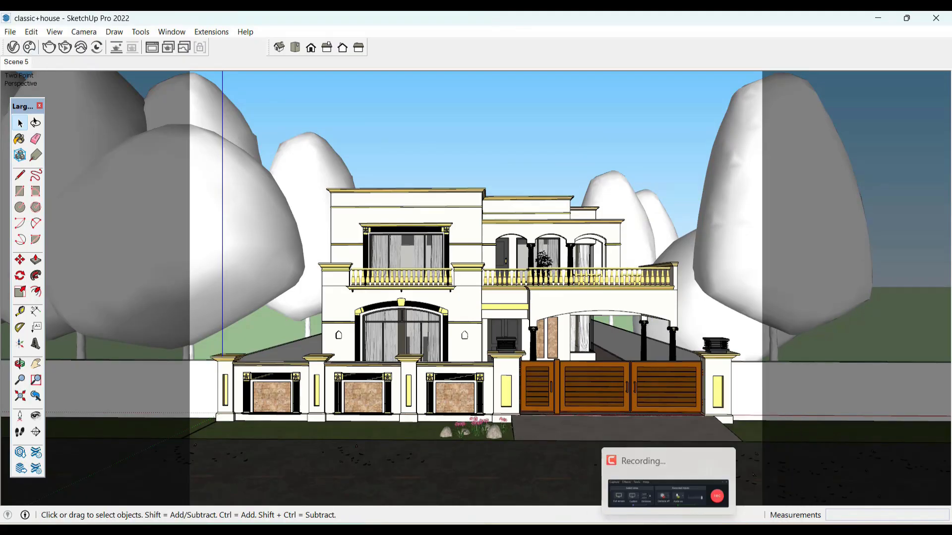
click(669, 532)
click(925, 493)
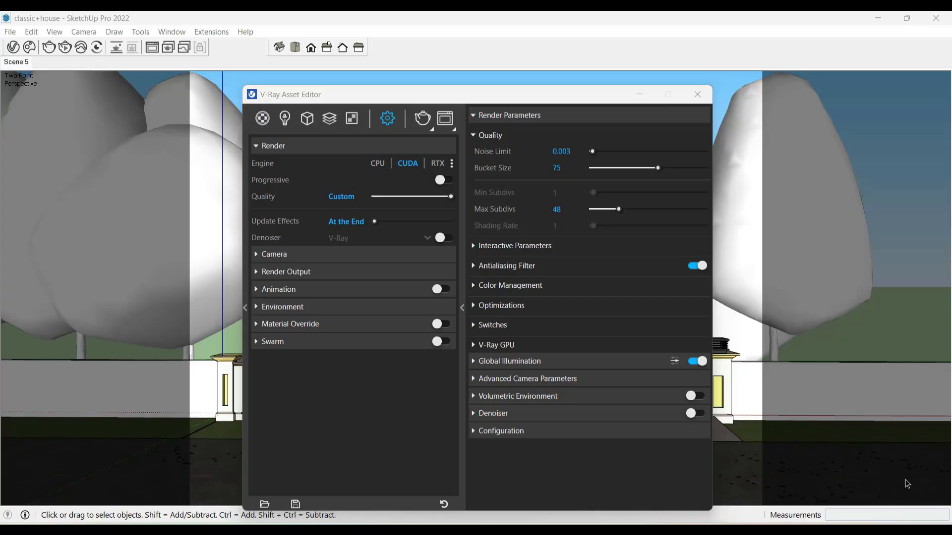
Check the compute devices for the CUDA render engine and enable the V-Ray denoiser
drag(460, 102, 459, 64)
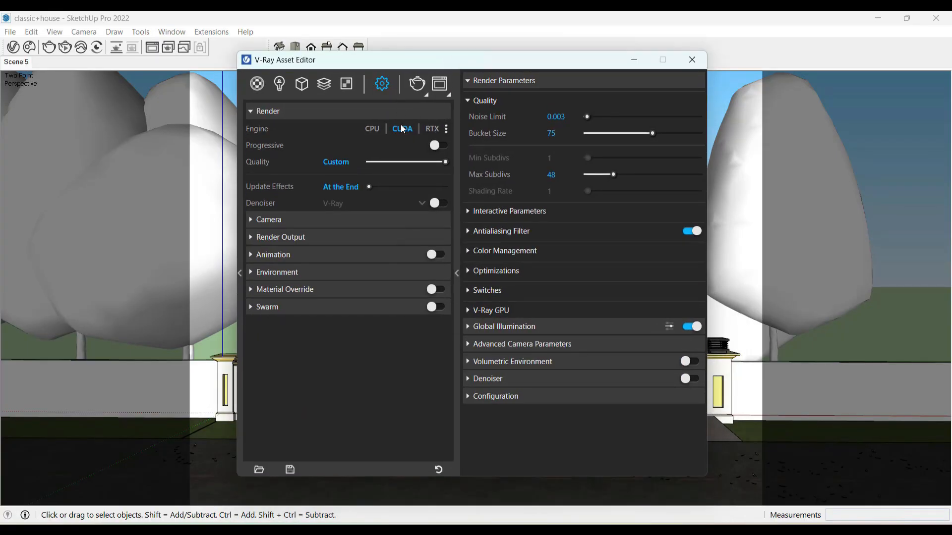
click(446, 129)
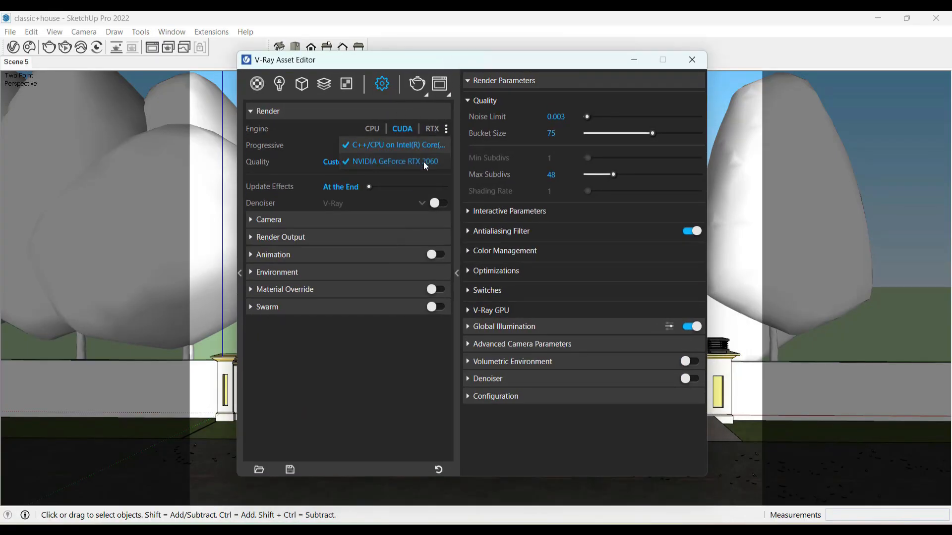
click(354, 160)
click(440, 203)
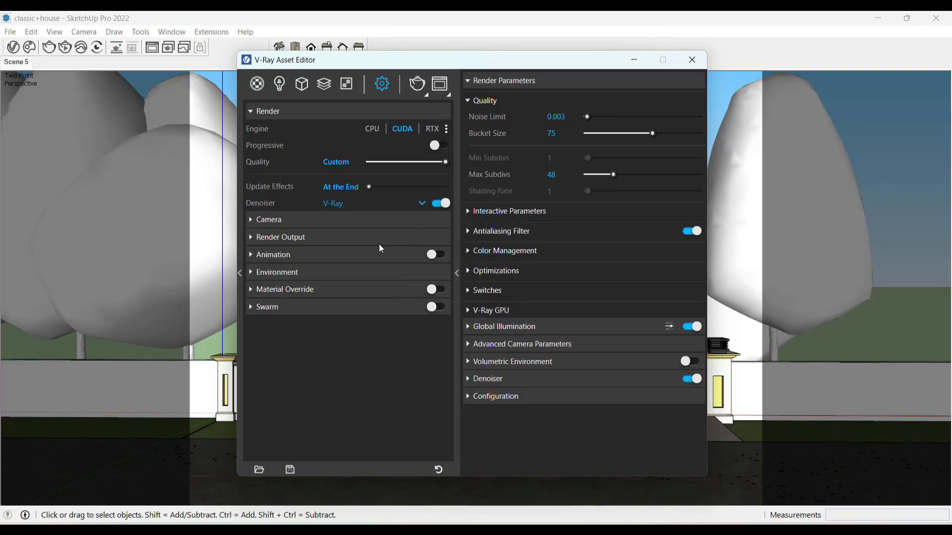
Set the render output image width to 3500, review the bucket size and noise limit, and close the V-Ray Asset Editor
click(267, 237)
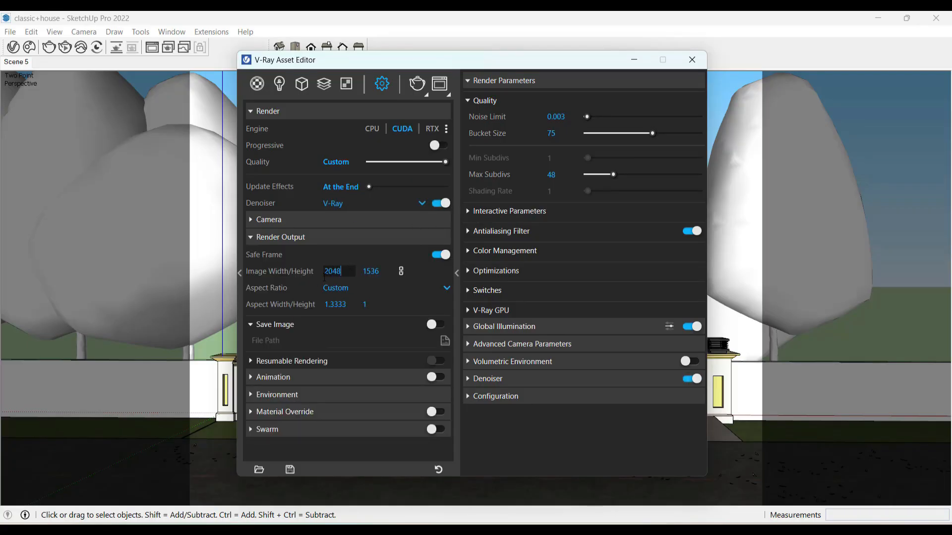
text(3500)
key(Return)
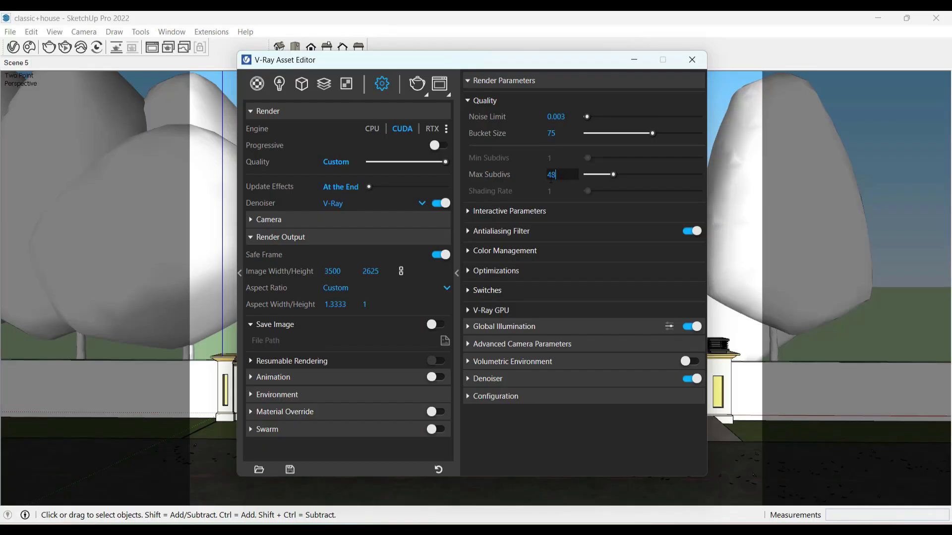
click(551, 135)
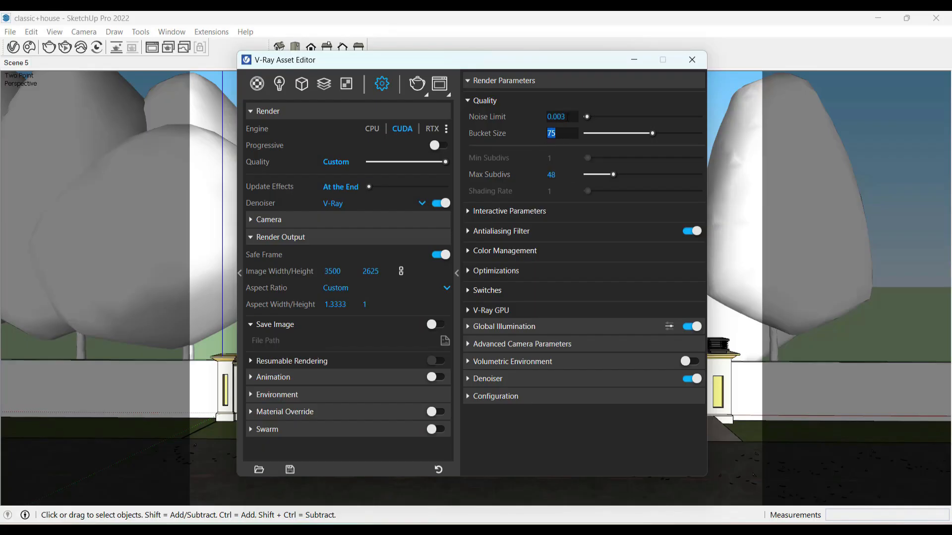
click(563, 117)
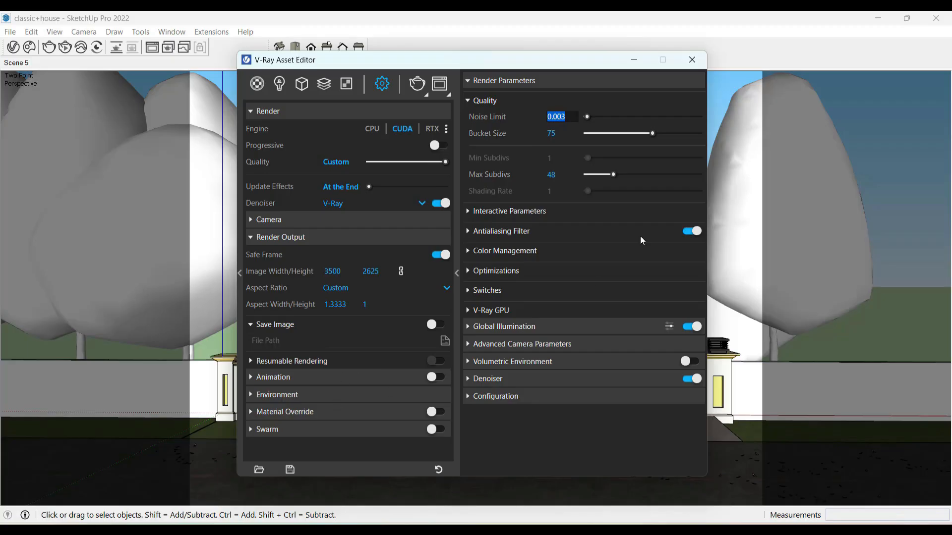
click(692, 60)
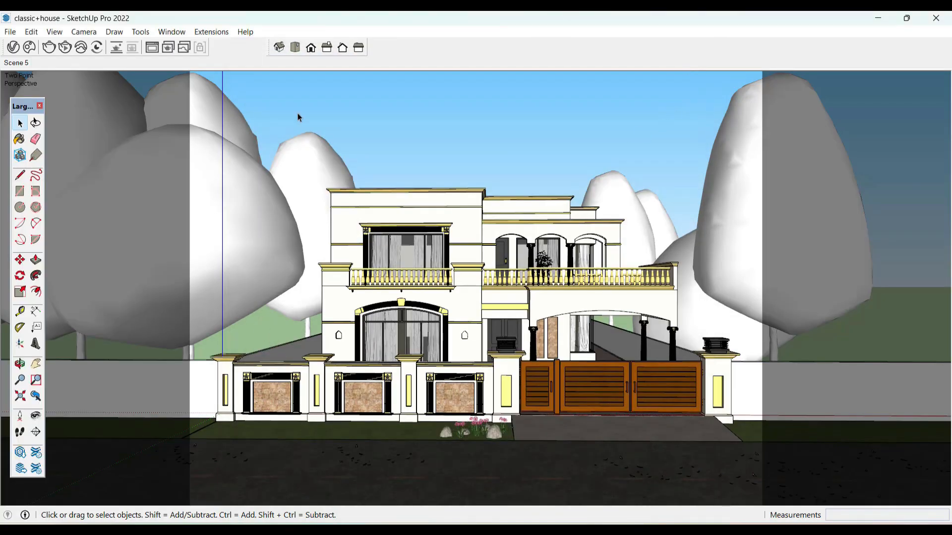
Sample the front lawn's grass material, open the lawn's group for editing, and make the lawn face with its edges a group
key(b)
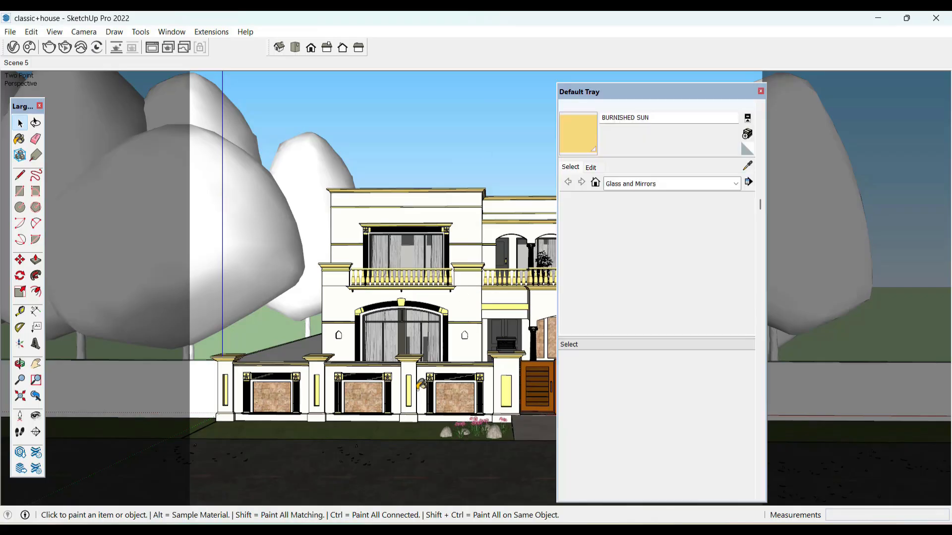
alt+click(386, 428)
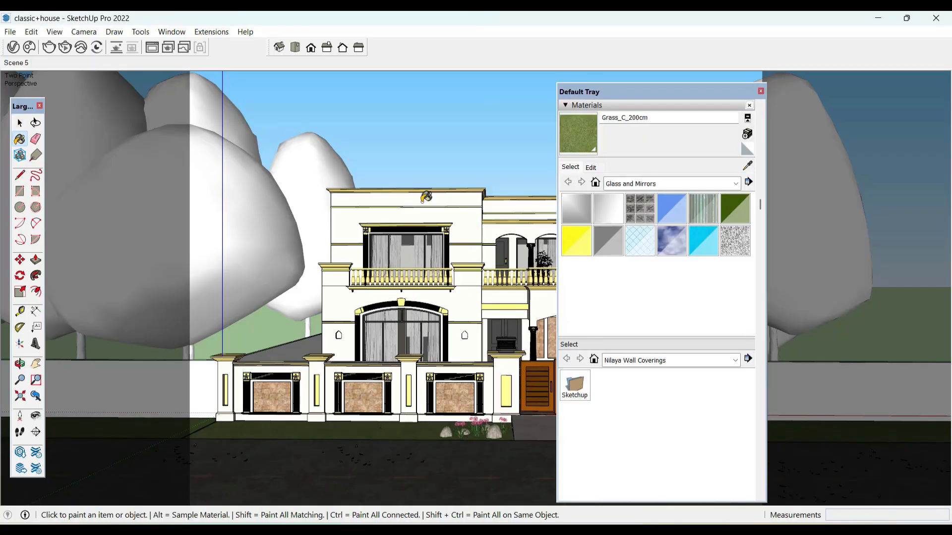
scroll(429, 204, down, 2)
middle_drag(407, 310, 380, 448)
scroll(381, 448, up, 2)
key(space)
double_click(395, 434)
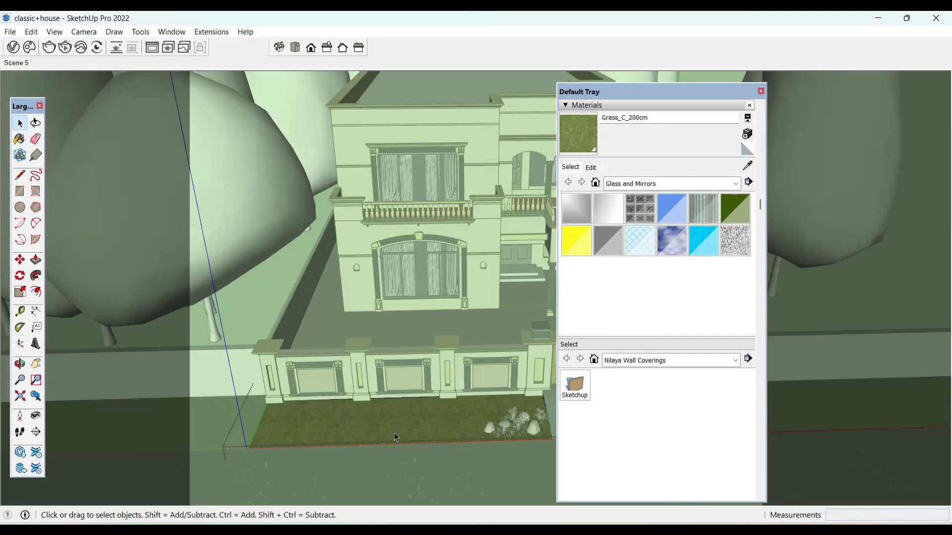
double_click(395, 435)
right_click(395, 436)
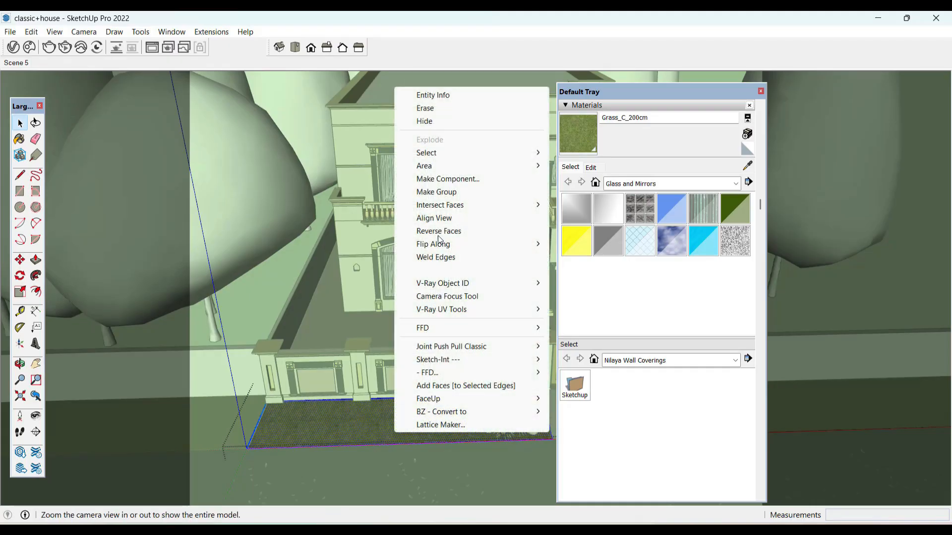
click(449, 197)
Enable the V-Ray Objects toolbar and add V-Ray Fur to the front lawn group
click(14, 48)
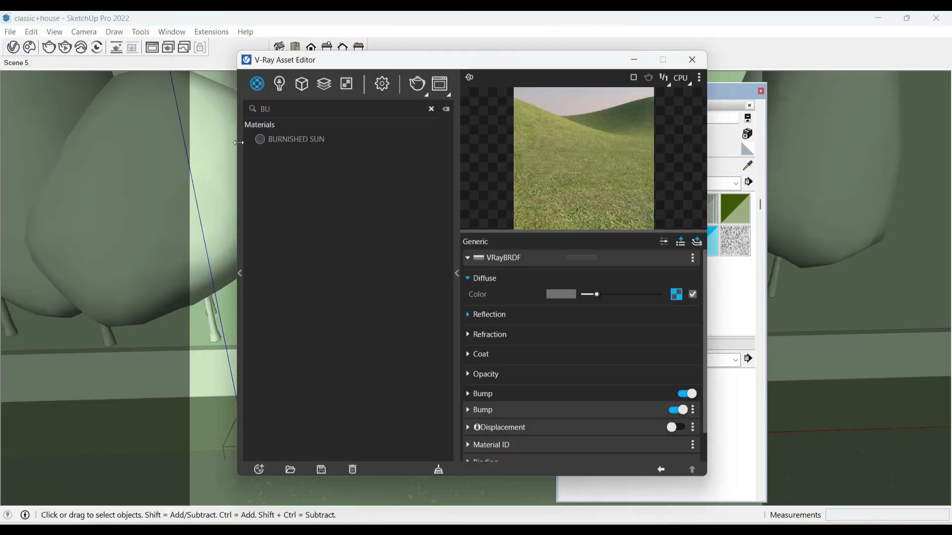
click(692, 59)
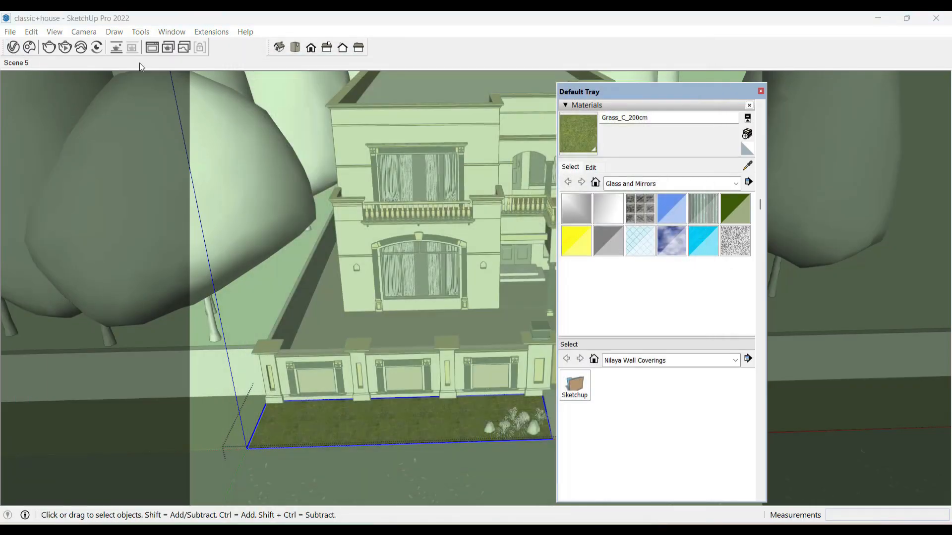
click(55, 32)
click(74, 46)
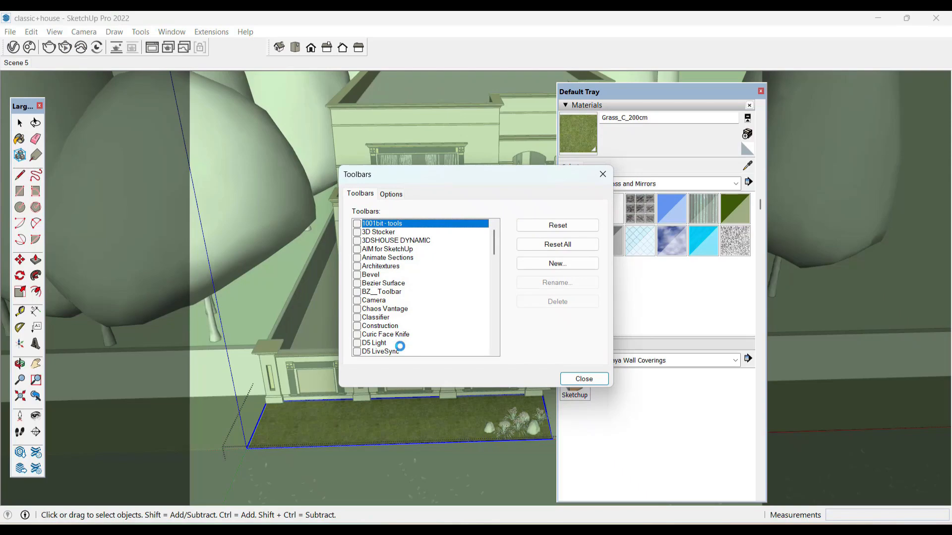
scroll(398, 343, down, 20)
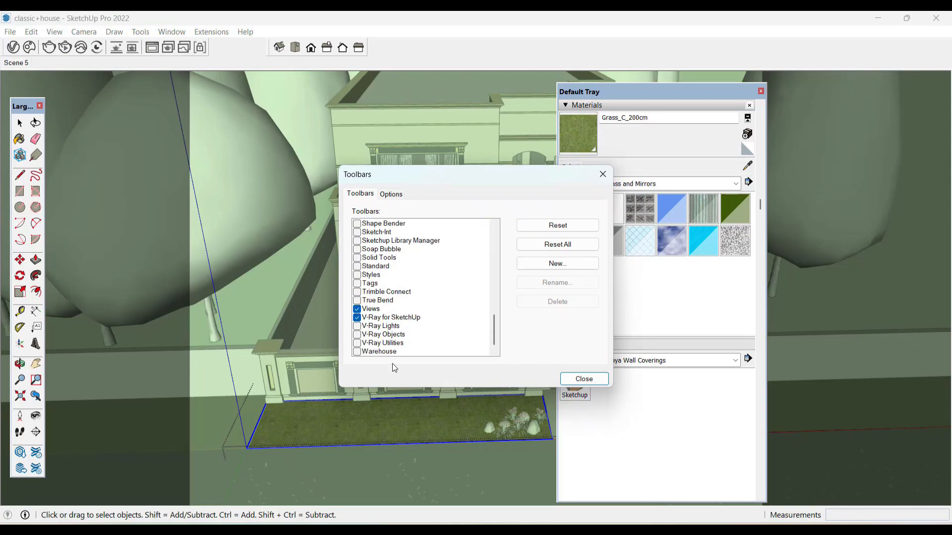
click(357, 335)
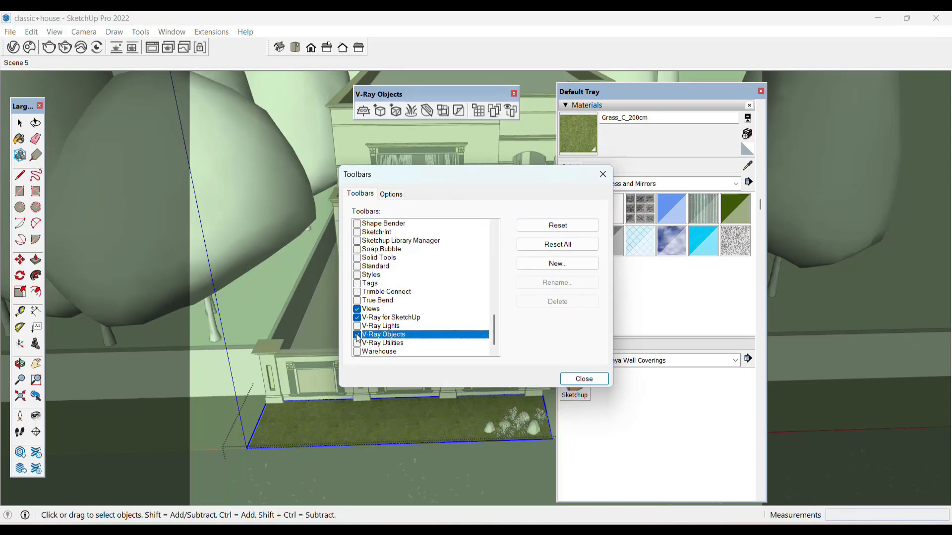
click(584, 379)
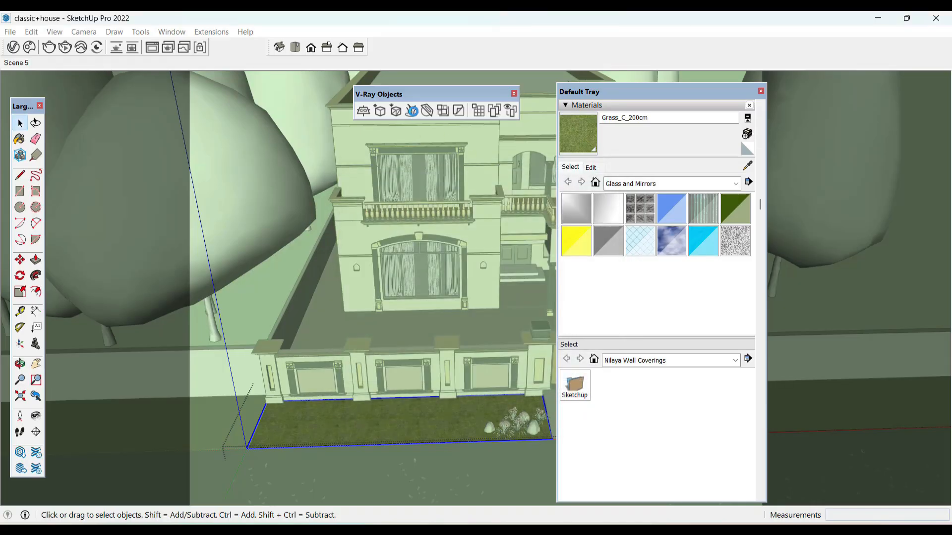
right_click(412, 110)
click(410, 110)
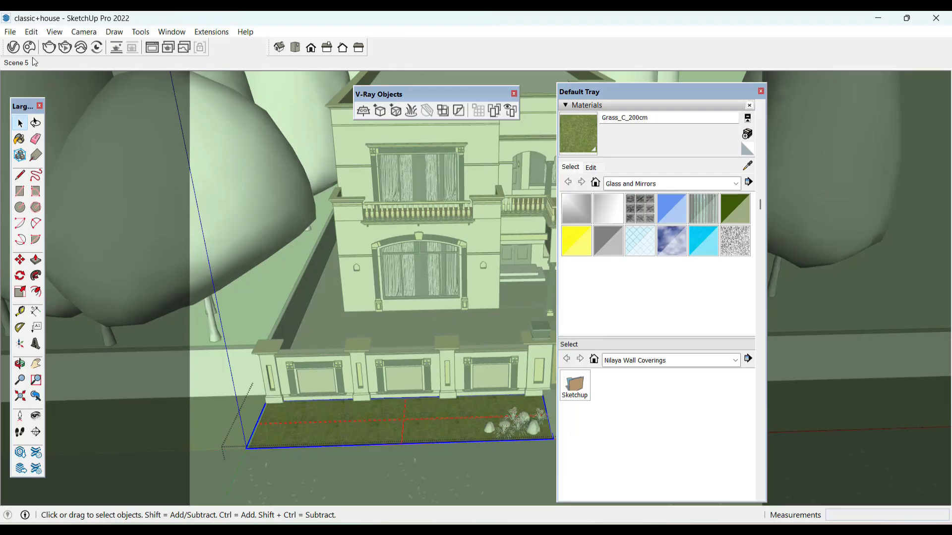
Clear the asset search, review the Fur and Fur#3 geometries, and purge unused V-Ray assets
click(13, 48)
click(301, 85)
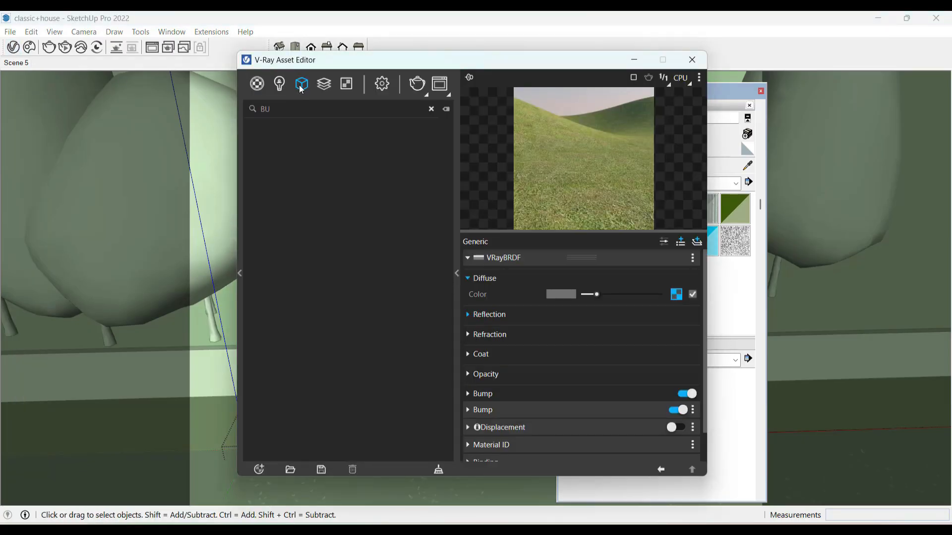
click(430, 109)
click(275, 171)
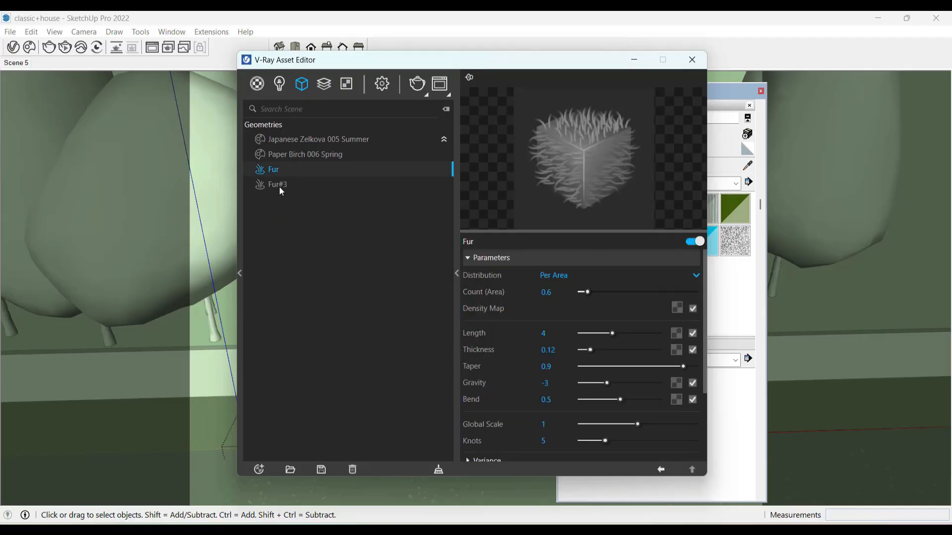
click(279, 185)
drag(493, 65, 502, 354)
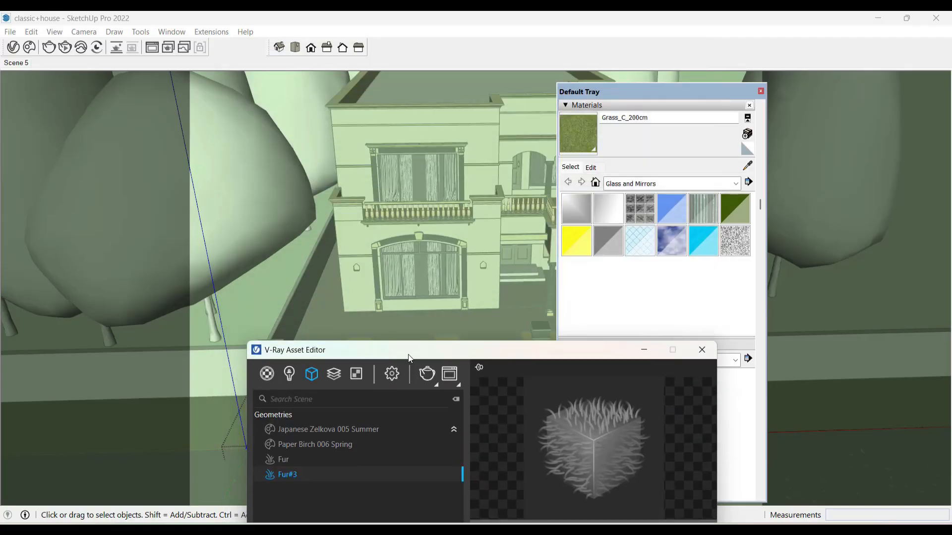
drag(408, 355, 593, 60)
click(252, 285)
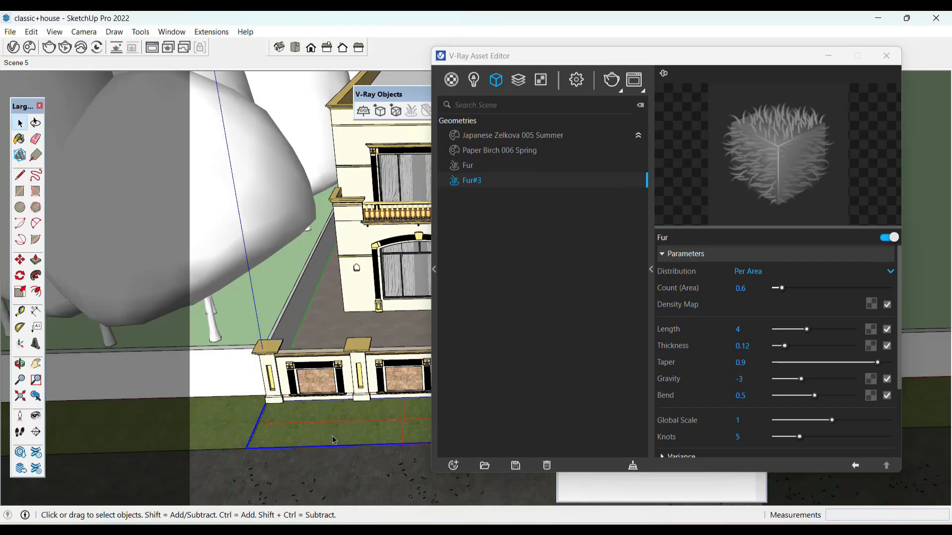
click(472, 167)
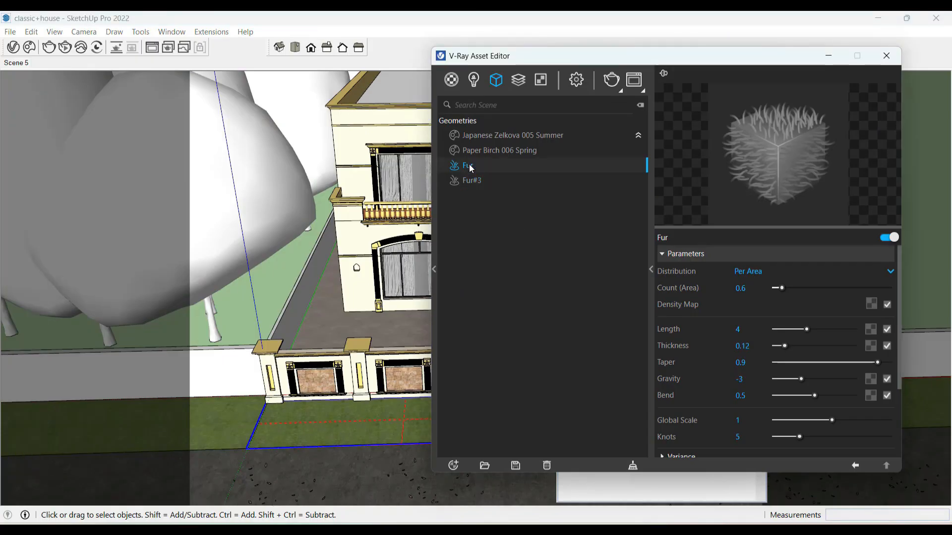
click(632, 465)
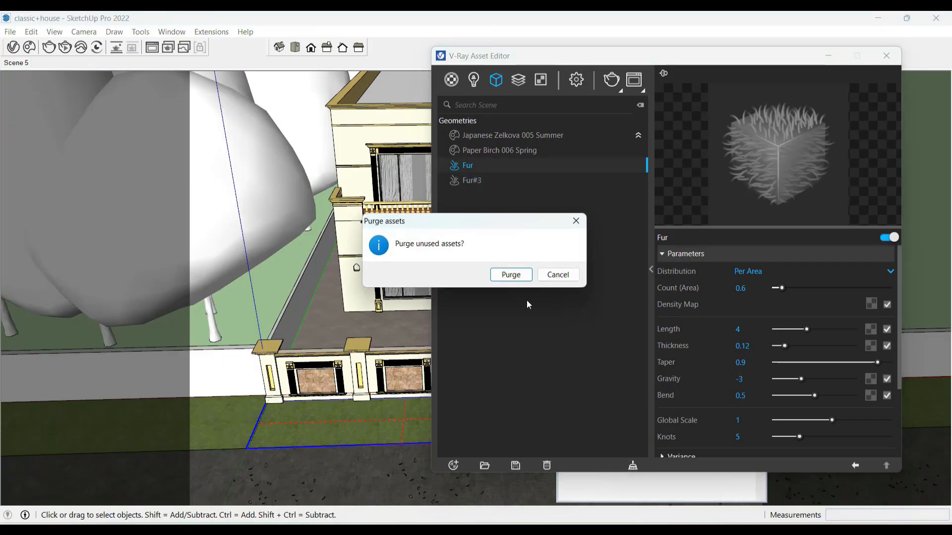
click(511, 275)
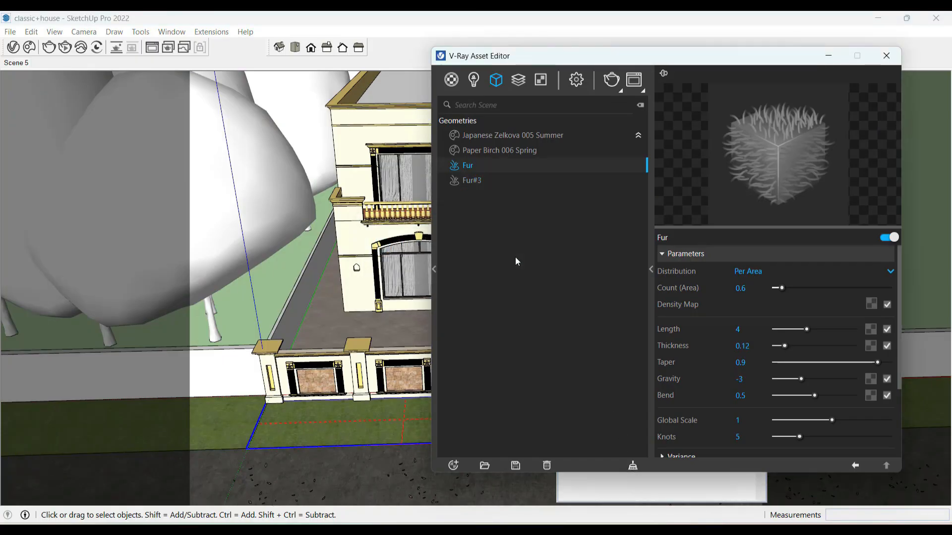
Set the Fur#3 count per area to 4.3 and return to Scene 5 with the Materials tray closed
click(474, 183)
click(824, 288)
click(886, 56)
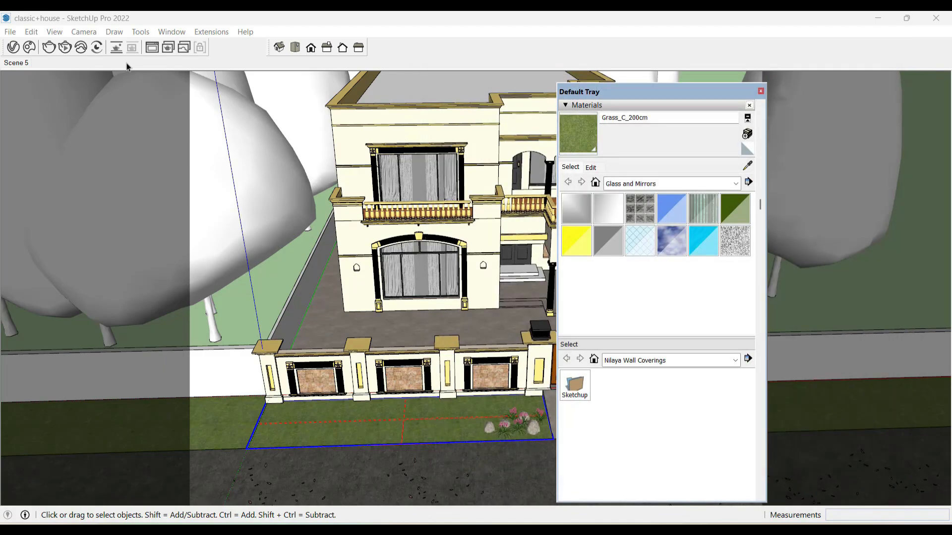
click(27, 63)
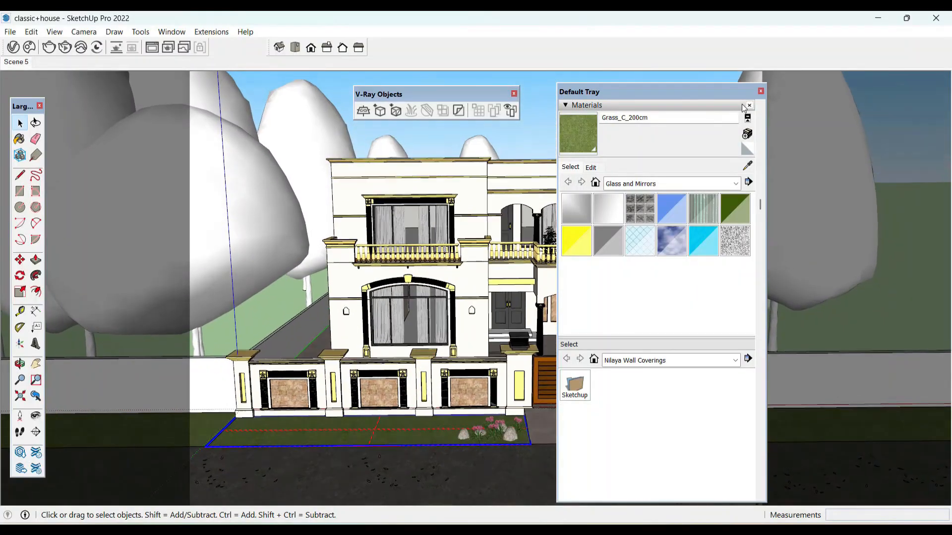
click(749, 105)
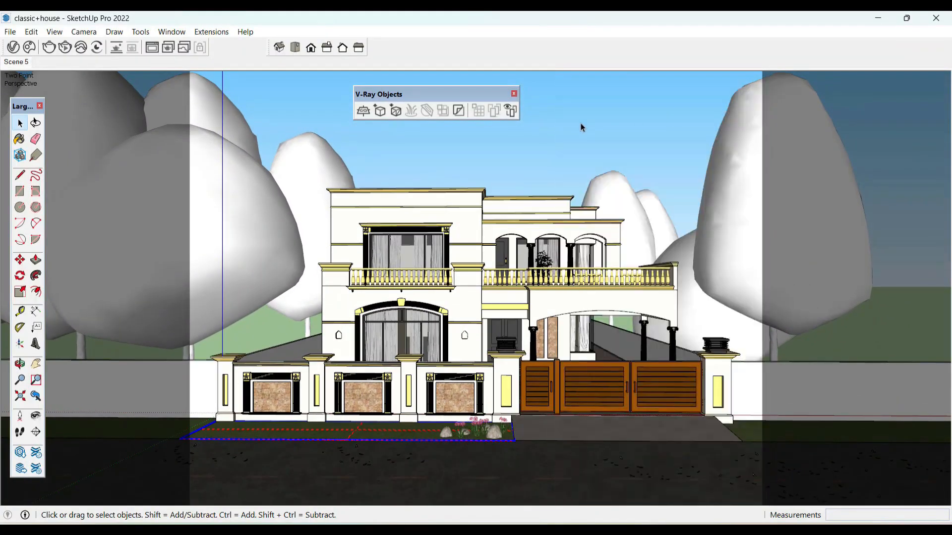
Set the SunLight intensity to 1 in the V-Ray lights list
click(67, 50)
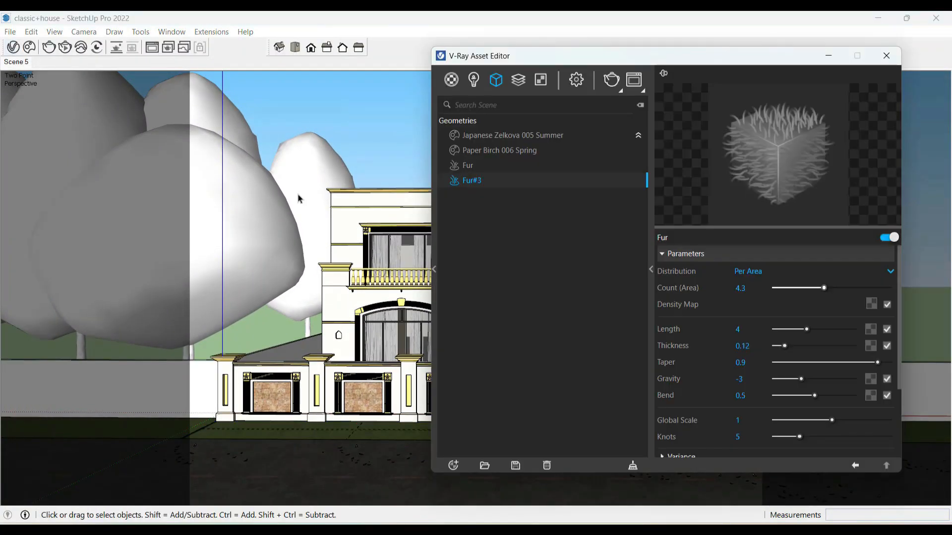
click(473, 80)
click(484, 151)
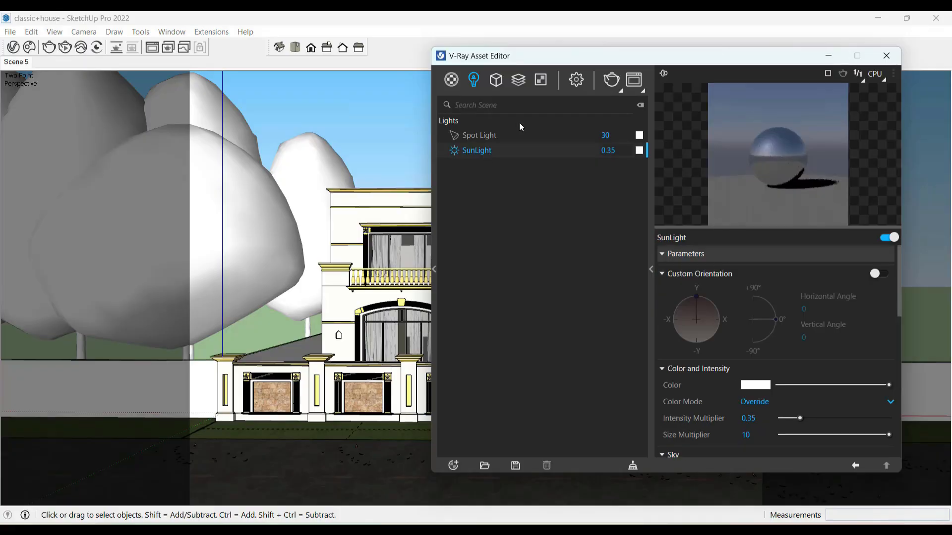
drag(574, 56, 454, 61)
click(484, 156)
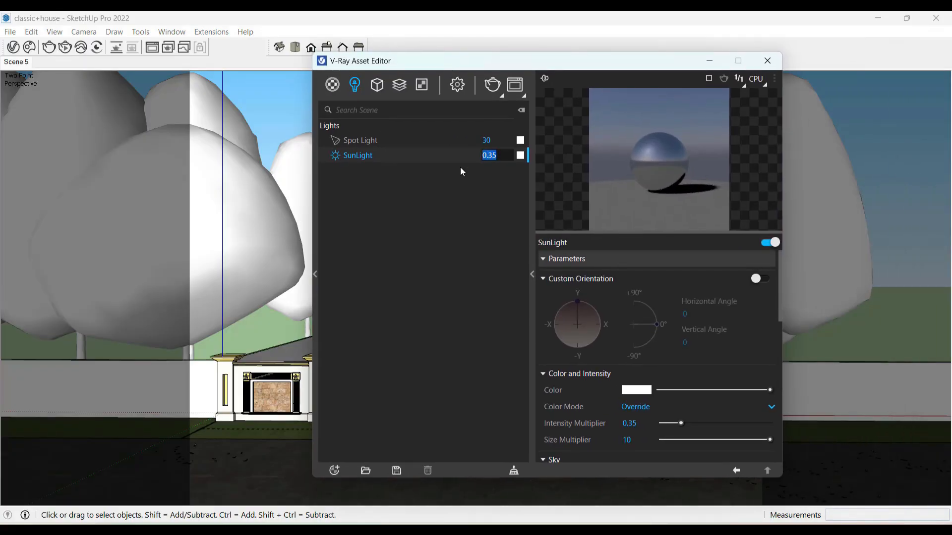
text(1)
key(Return)
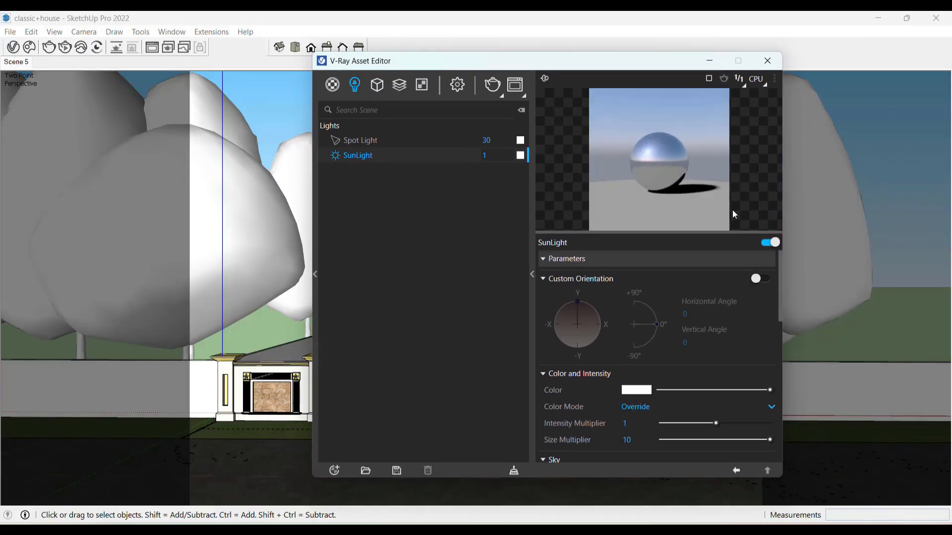
Enable custom orientation for the SunLight with a horizontal angle of 59.5 and a vertical angle of 61.8
click(766, 281)
click(586, 316)
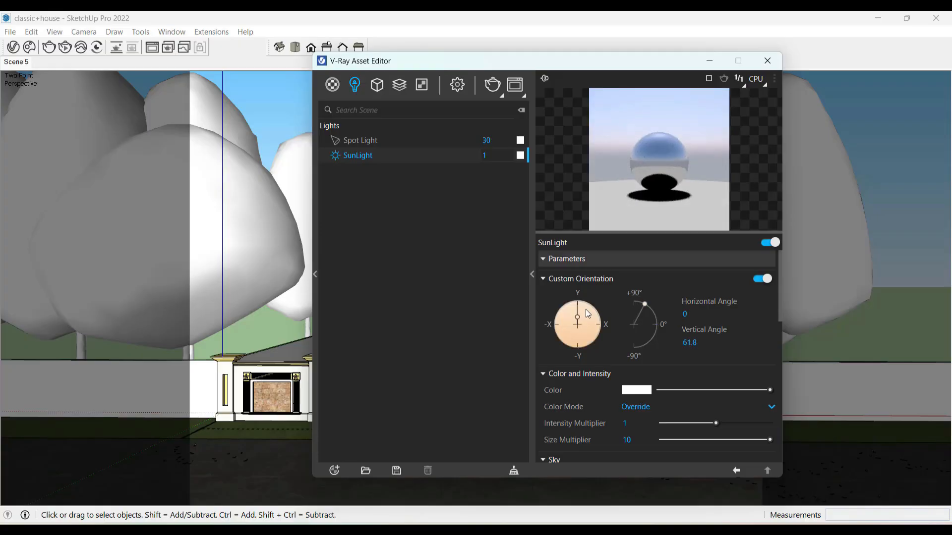
click(592, 315)
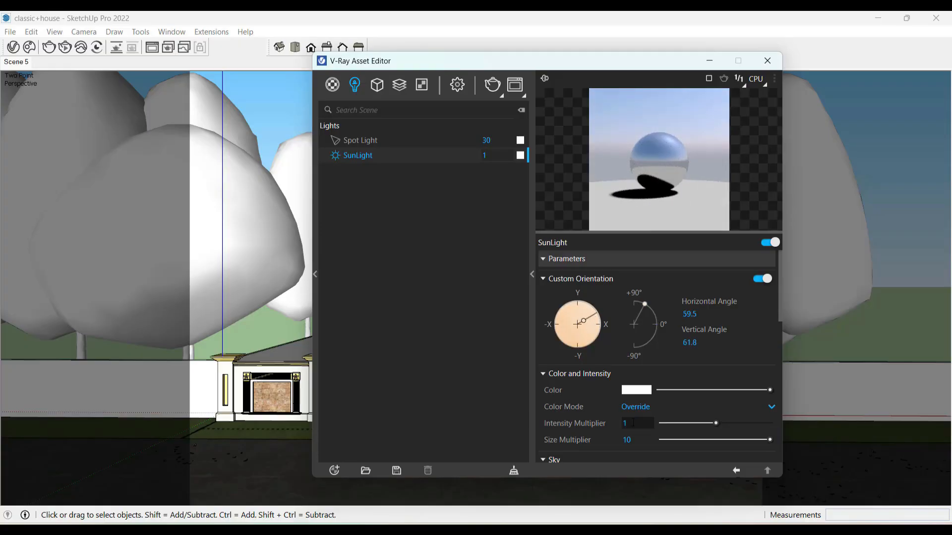
Set the SunLight's sky model to CIE Clear with a horizontal illumination of 60000, and close the V-Ray Asset Editor
click(641, 408)
click(641, 408)
scroll(641, 407, down, 4)
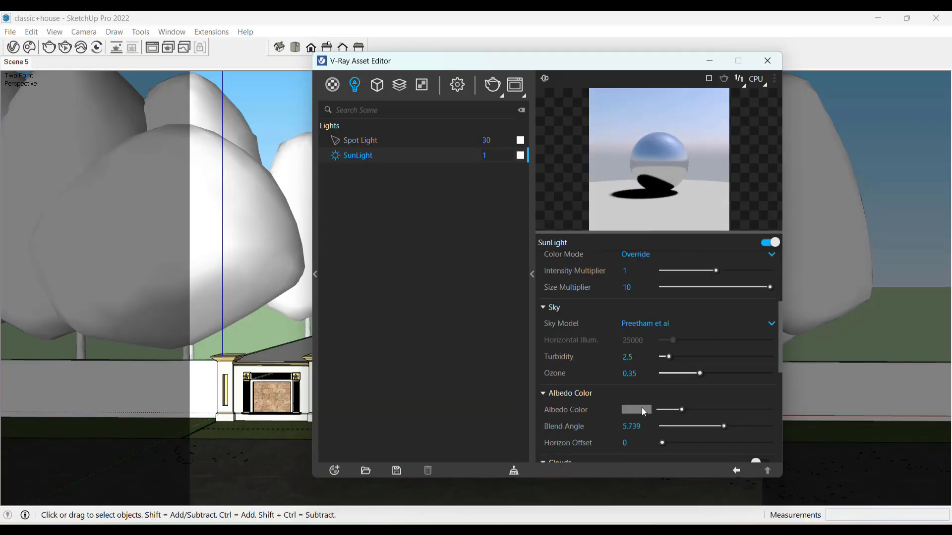
click(647, 292)
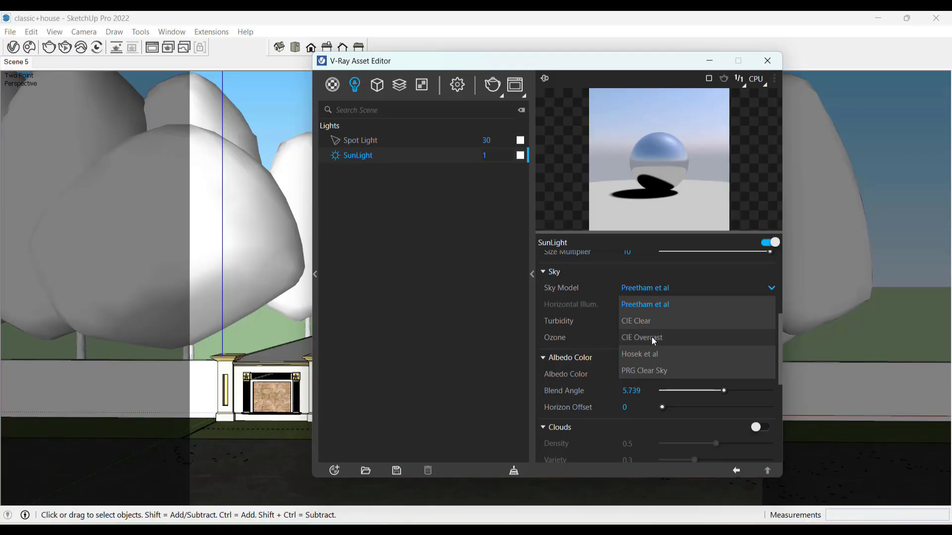
click(659, 321)
scroll(661, 347, down, 2)
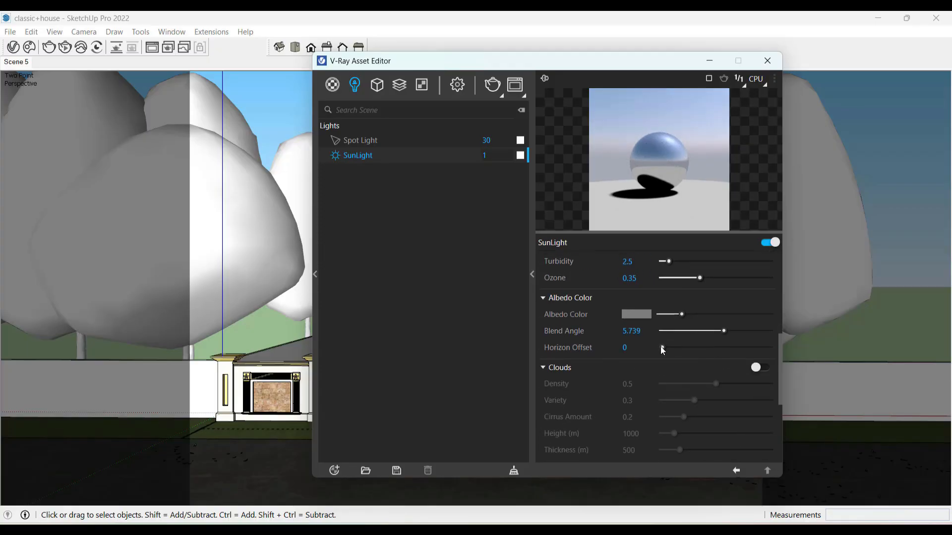
scroll(661, 346, up, 2)
drag(617, 315, 604, 312)
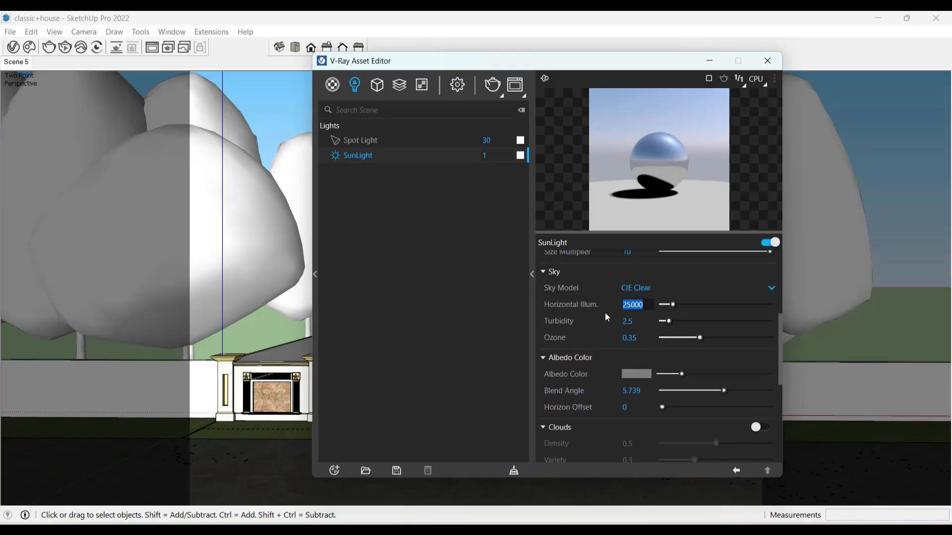
text(60000)
key(Return)
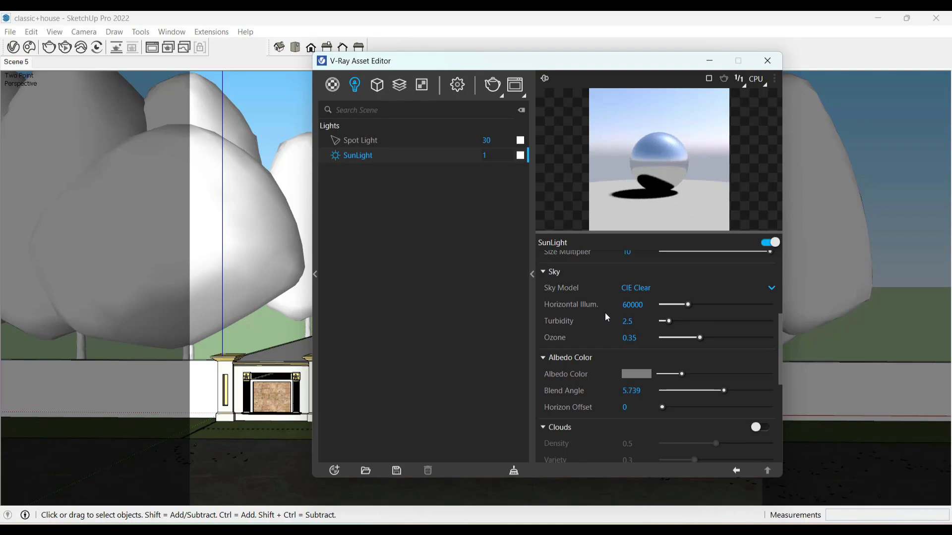
click(763, 64)
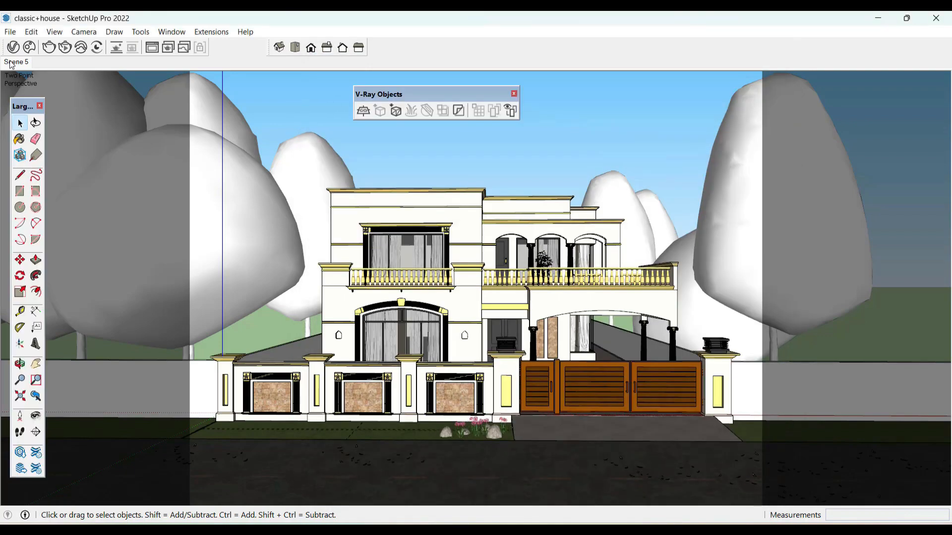